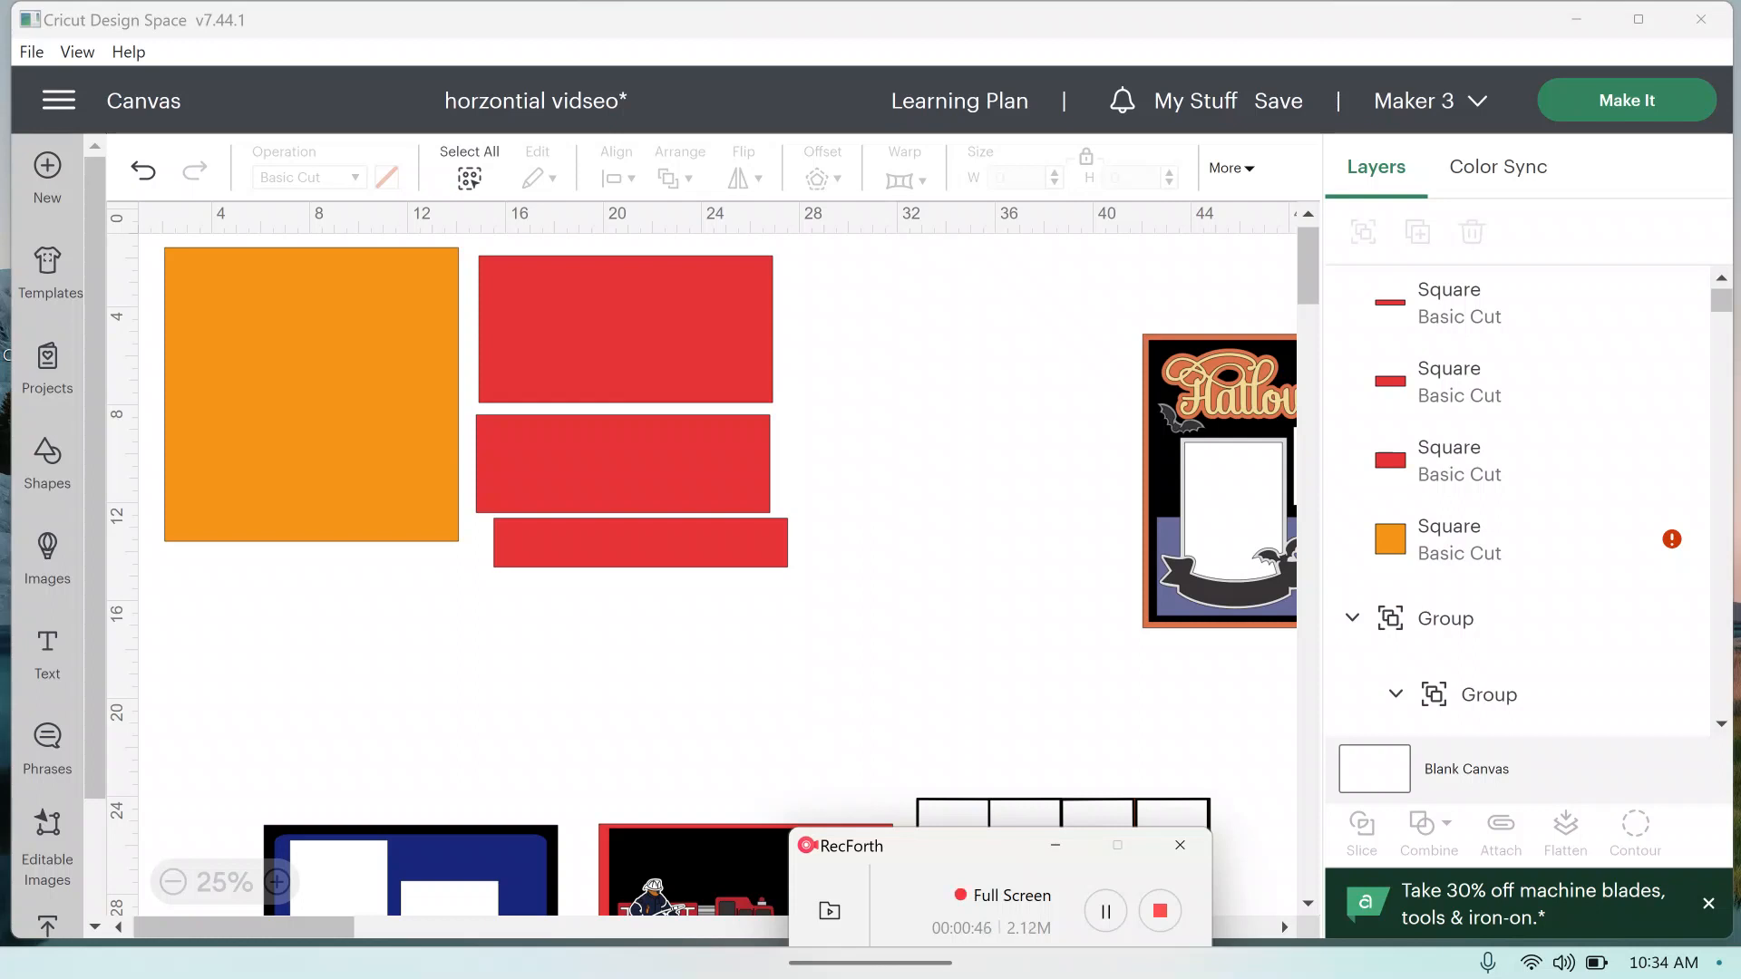
# Step: Place the 12 × 6 in red rectangle over the lower half of the orange square
pyautogui.moveTo(311, 394); pyautogui.dragTo(319, 417)
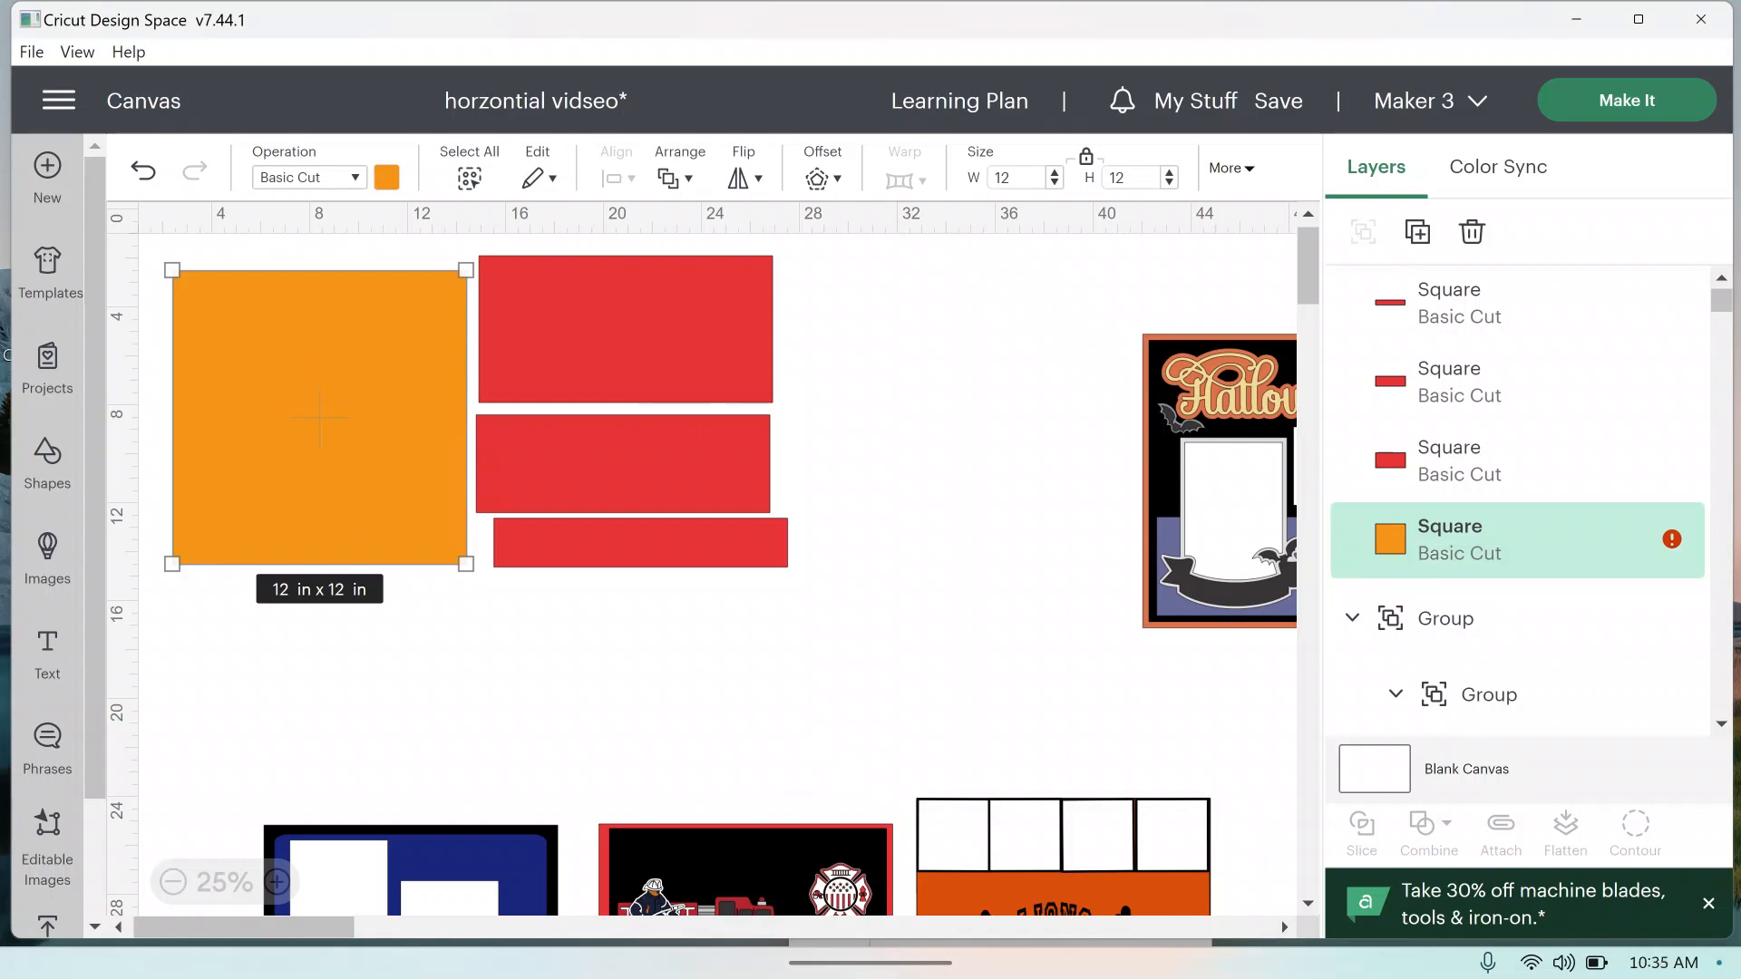
pyautogui.moveTo(627, 329); pyautogui.dragTo(321, 490)
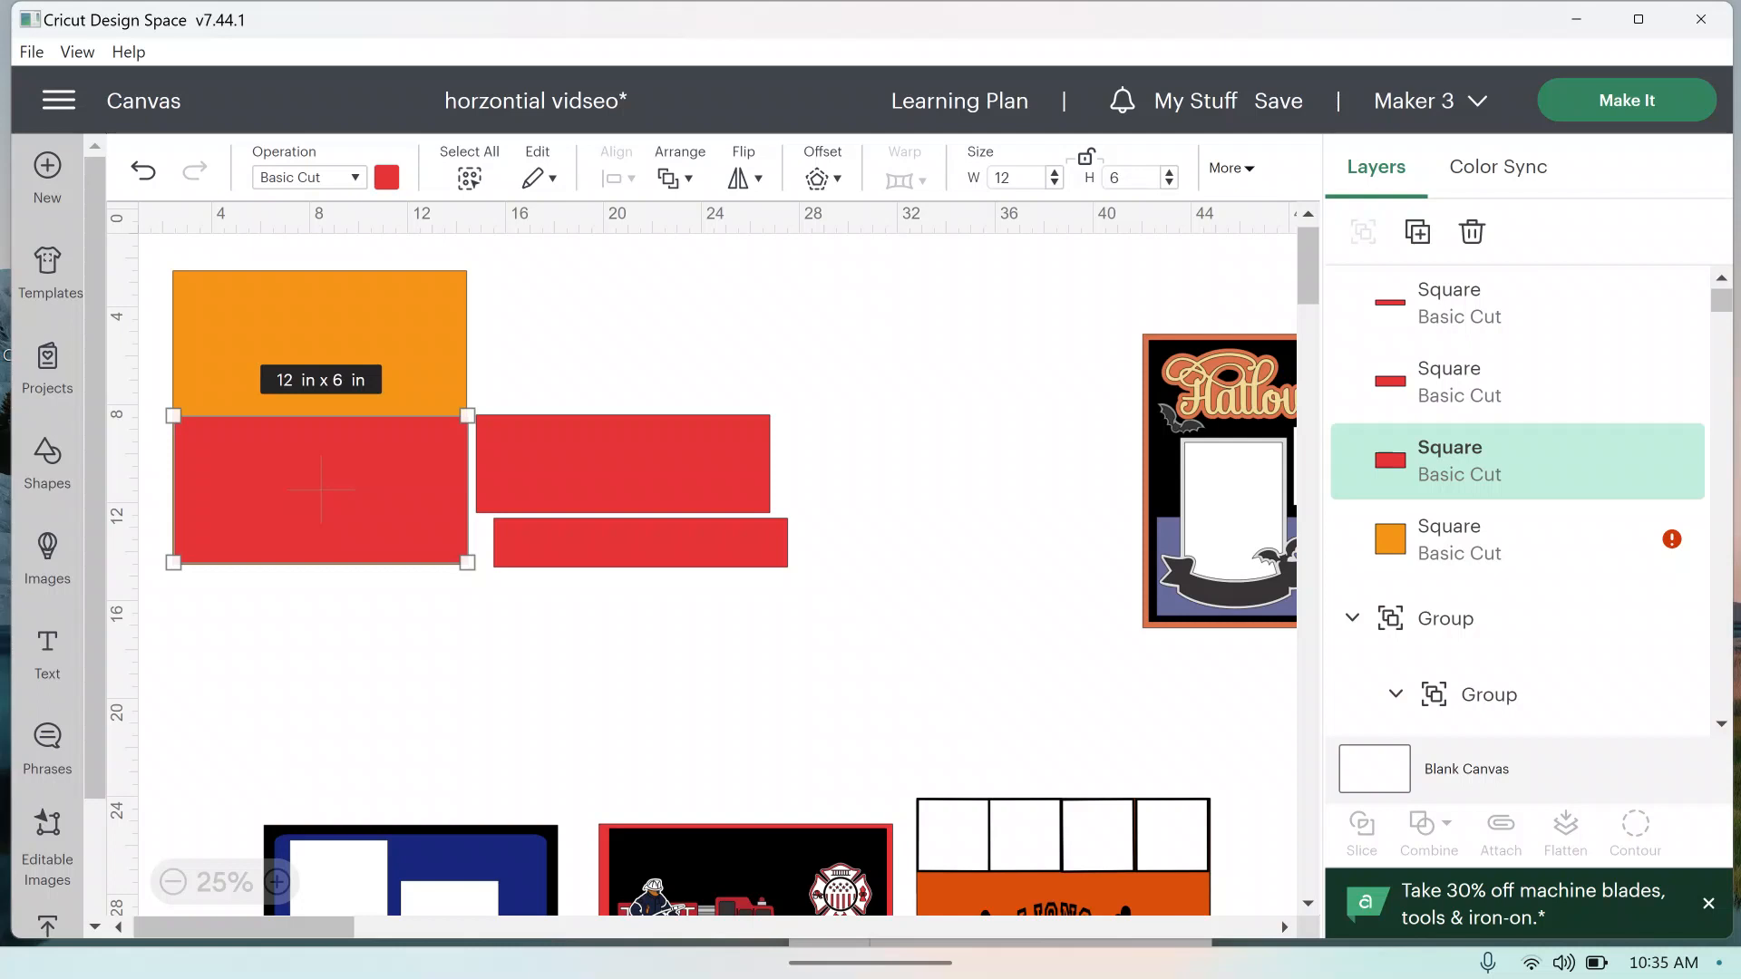
# Step: Recolor the 12 × 2 in red strip dark grey and lay it across the middle of the orange square
pyautogui.click(640, 542)
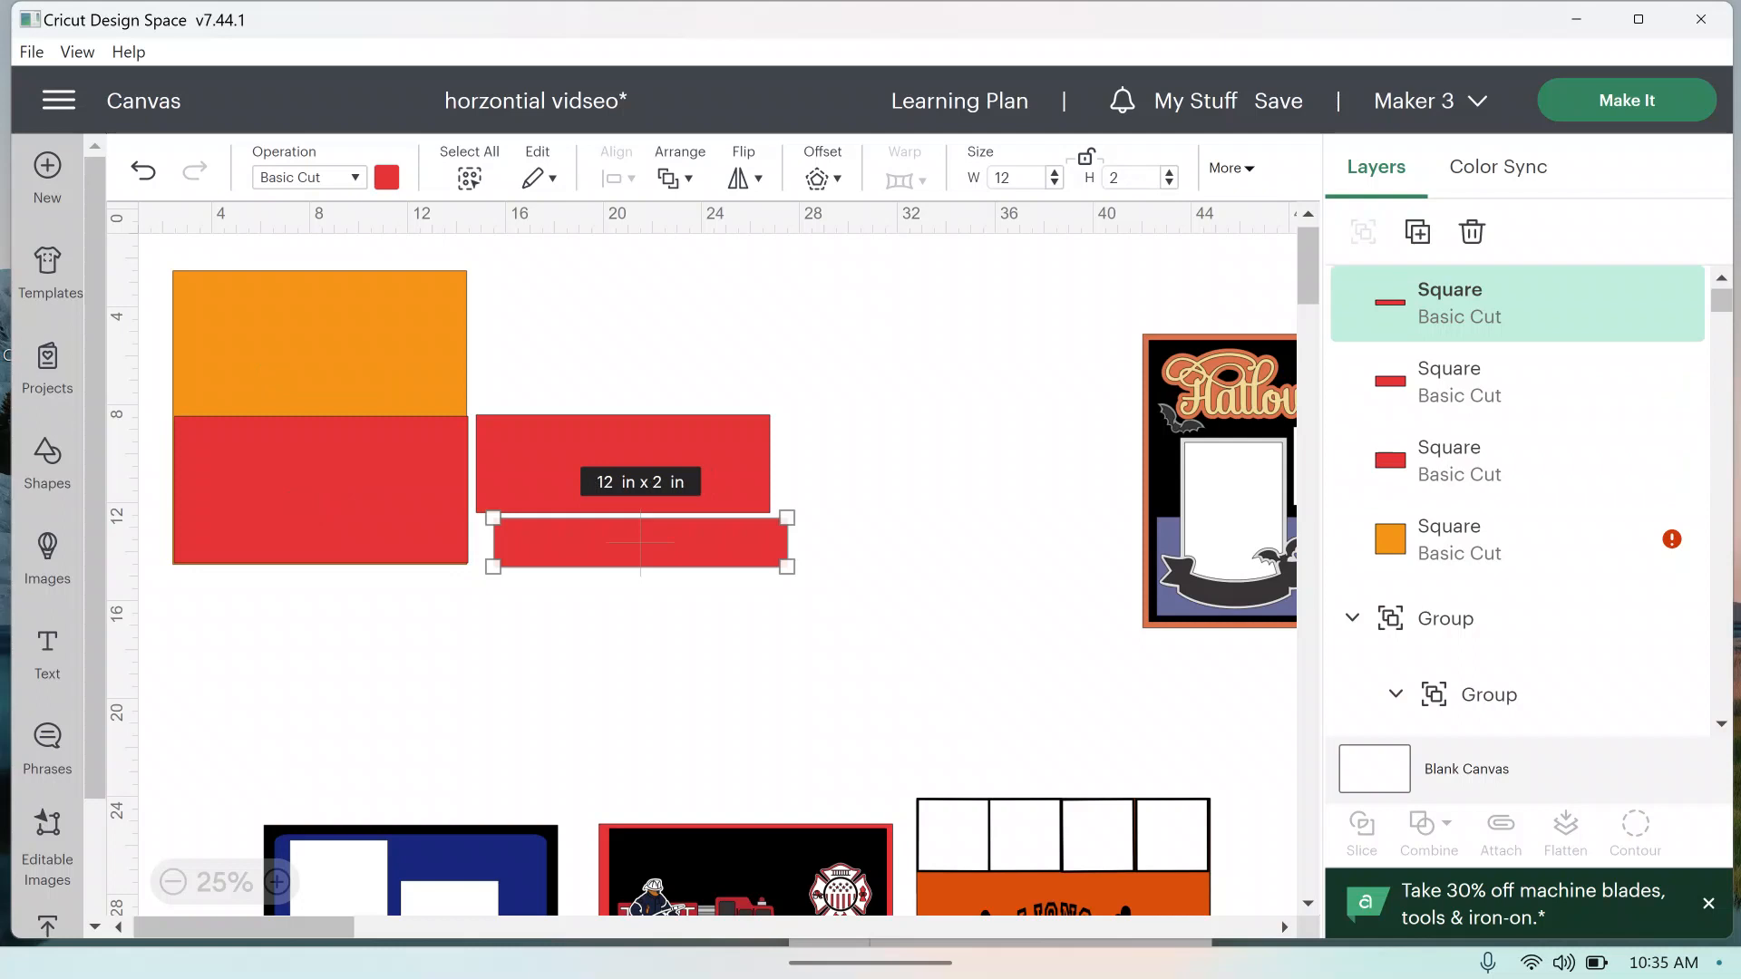
pyautogui.click(386, 177)
pyautogui.click(484, 328)
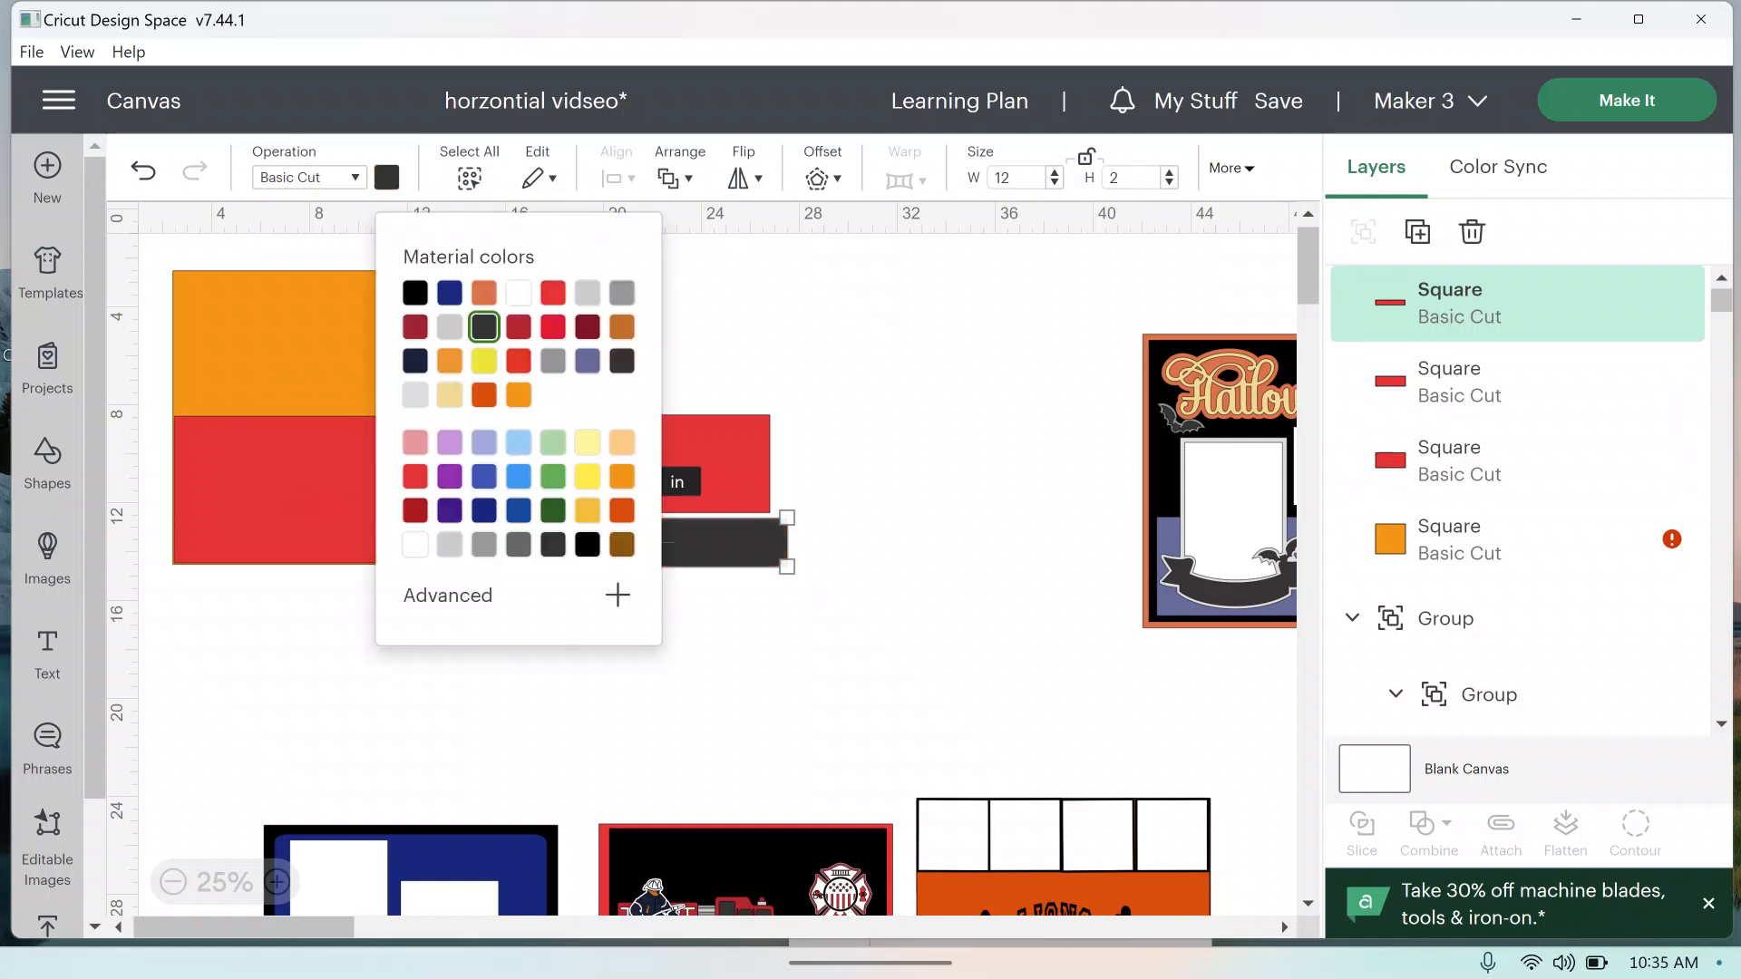
pyautogui.click(589, 345)
pyautogui.moveTo(640, 542); pyautogui.dragTo(319, 416)
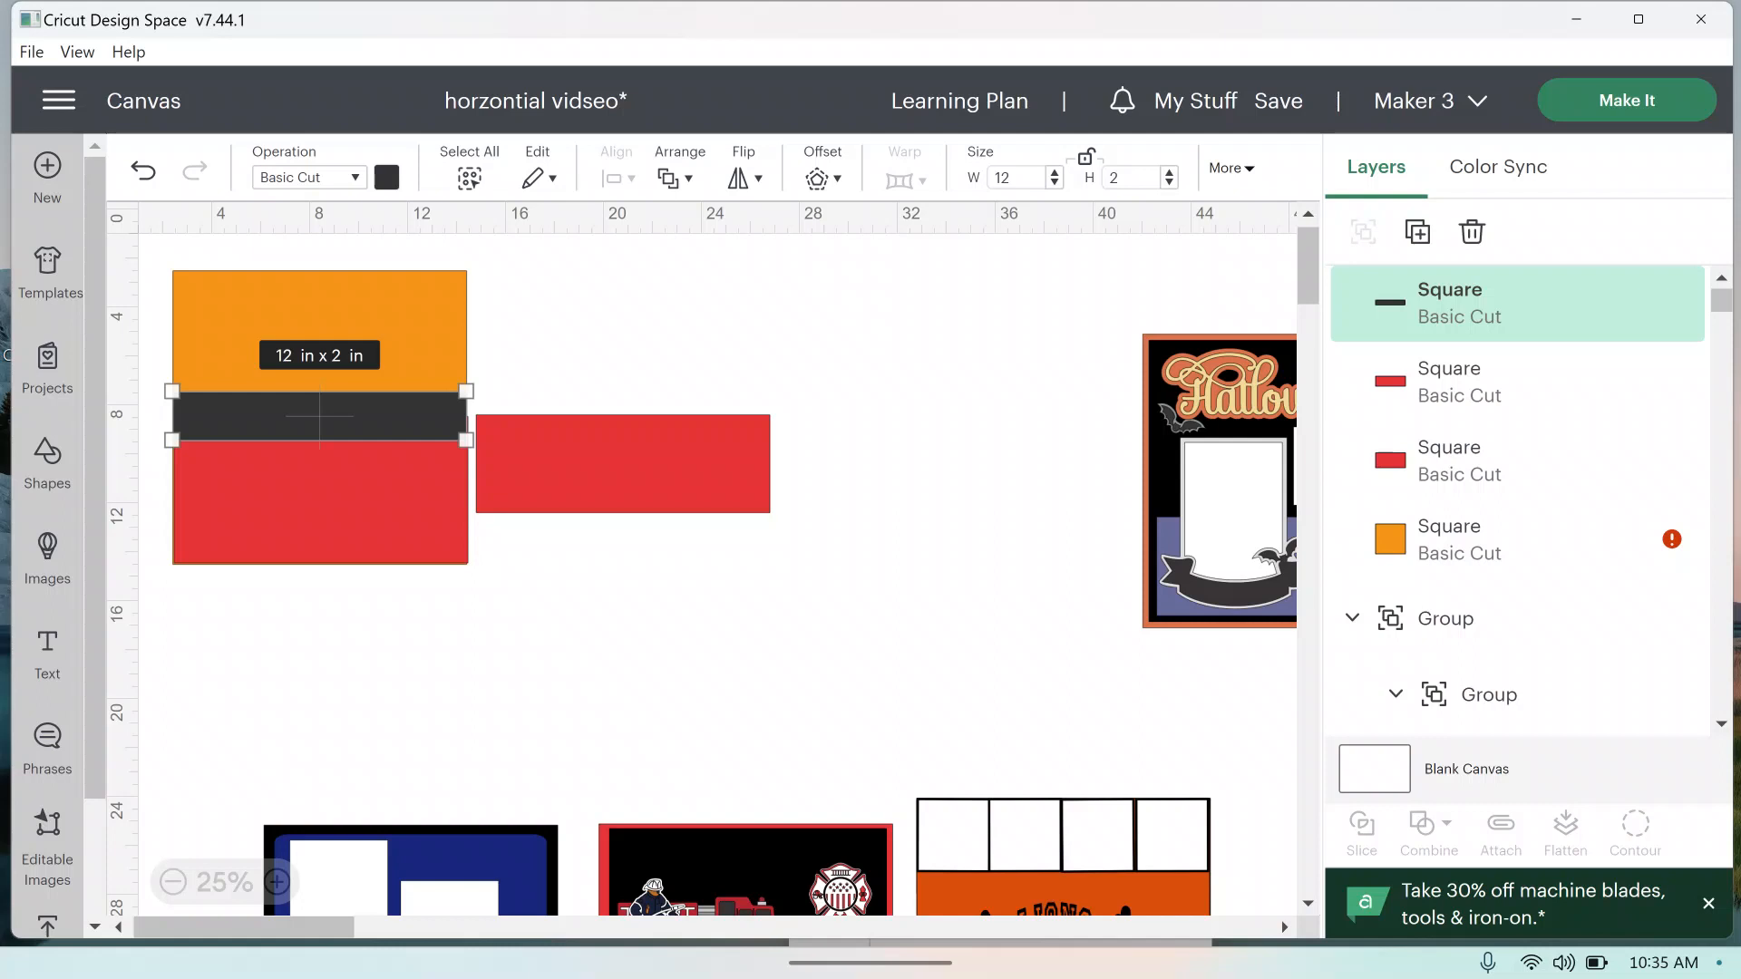
# Step: Move the 12 × 6 in rectangle off the orange square, placing the grey strip along its upper edge and the 12 × 4 in rectangle along its lower edge
pyautogui.moveTo(320, 415); pyautogui.dragTo(748, 314)
pyautogui.click(321, 490)
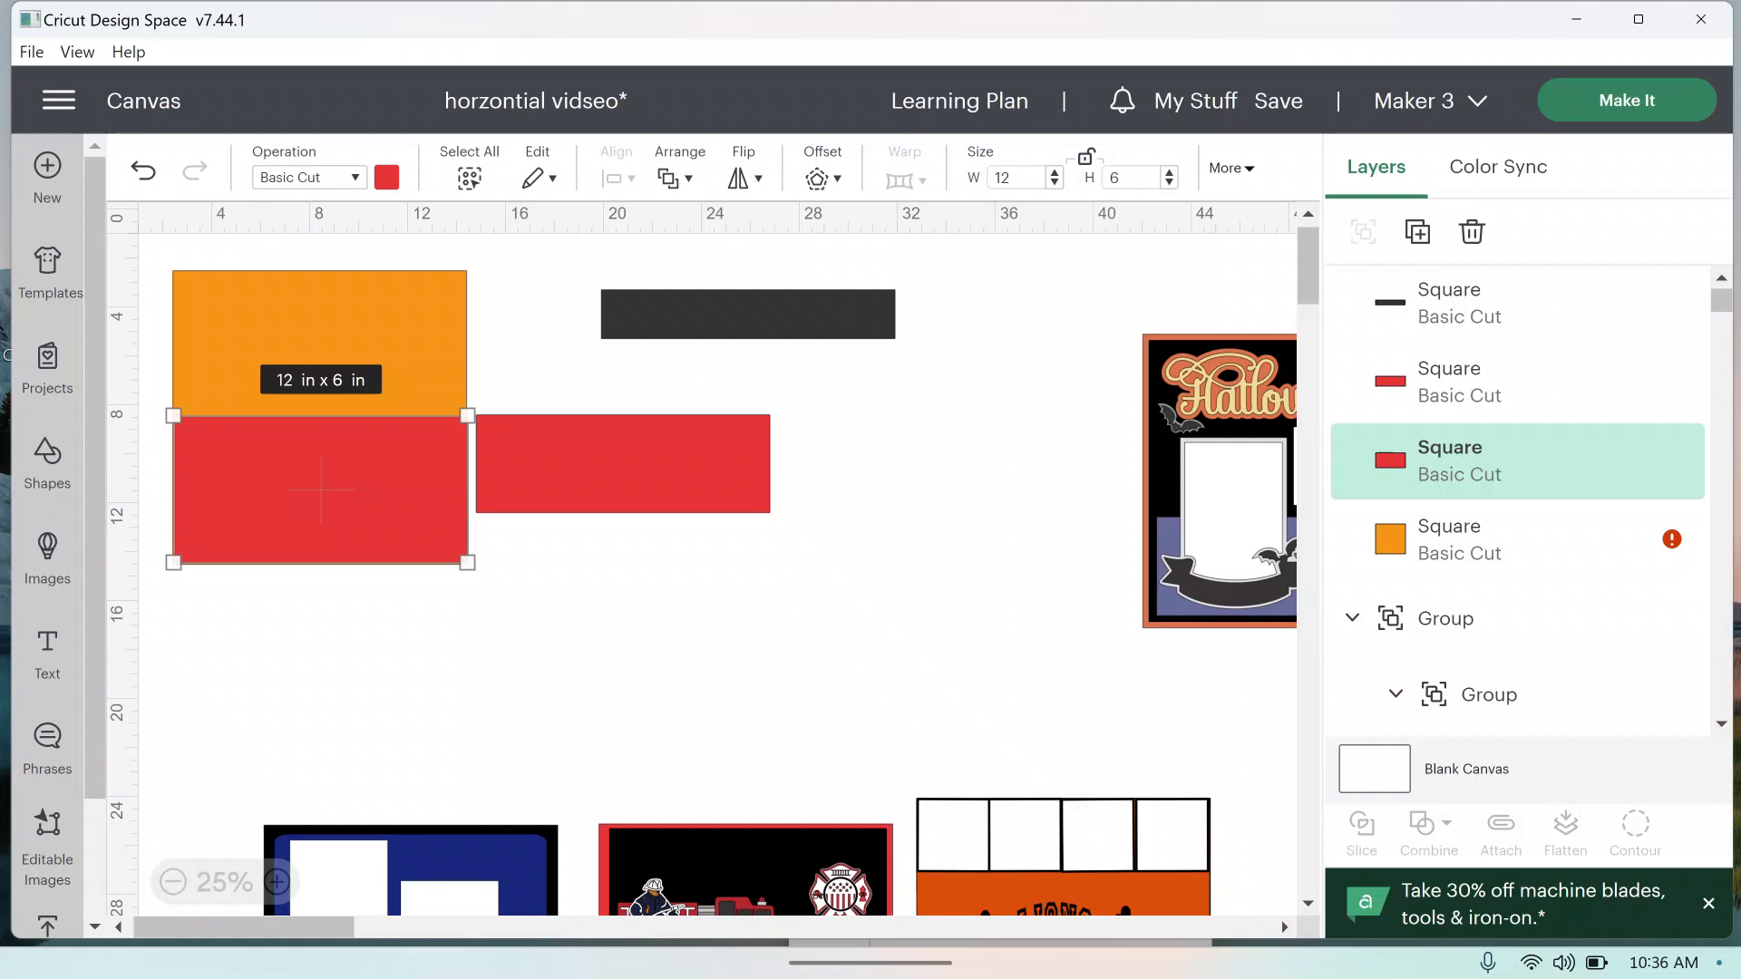
pyautogui.moveTo(321, 489); pyautogui.dragTo(710, 637)
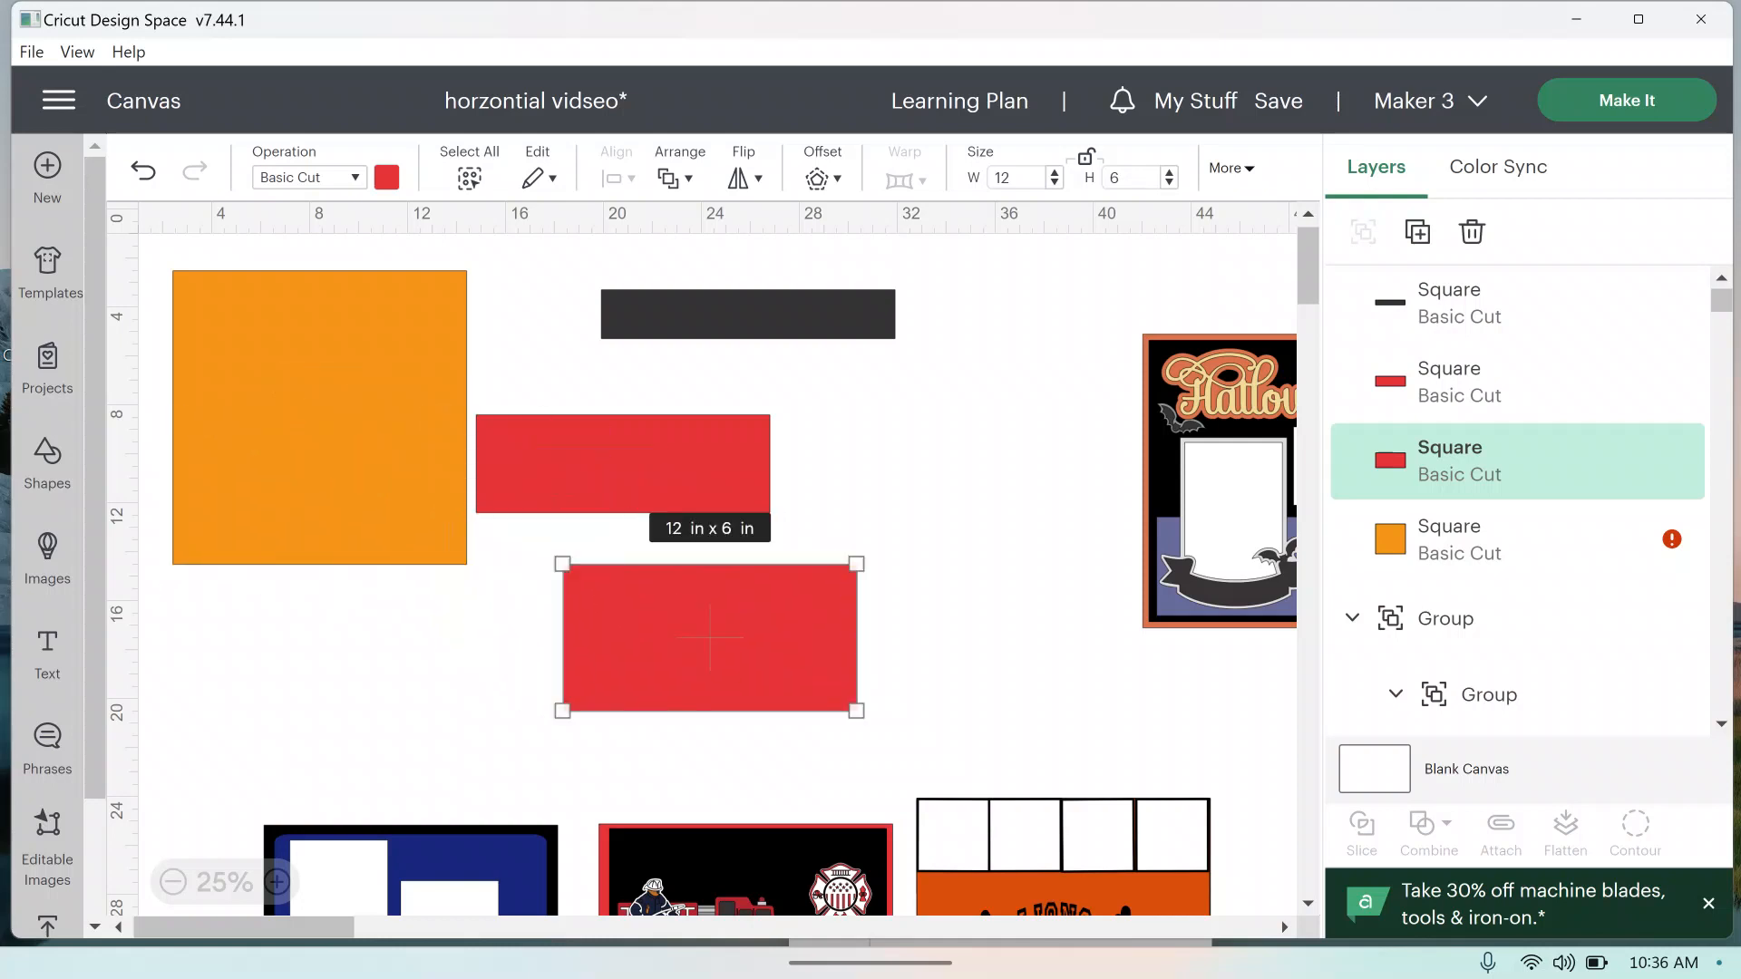
pyautogui.moveTo(748, 314); pyautogui.dragTo(322, 292)
pyautogui.moveTo(622, 464); pyautogui.dragTo(316, 518)
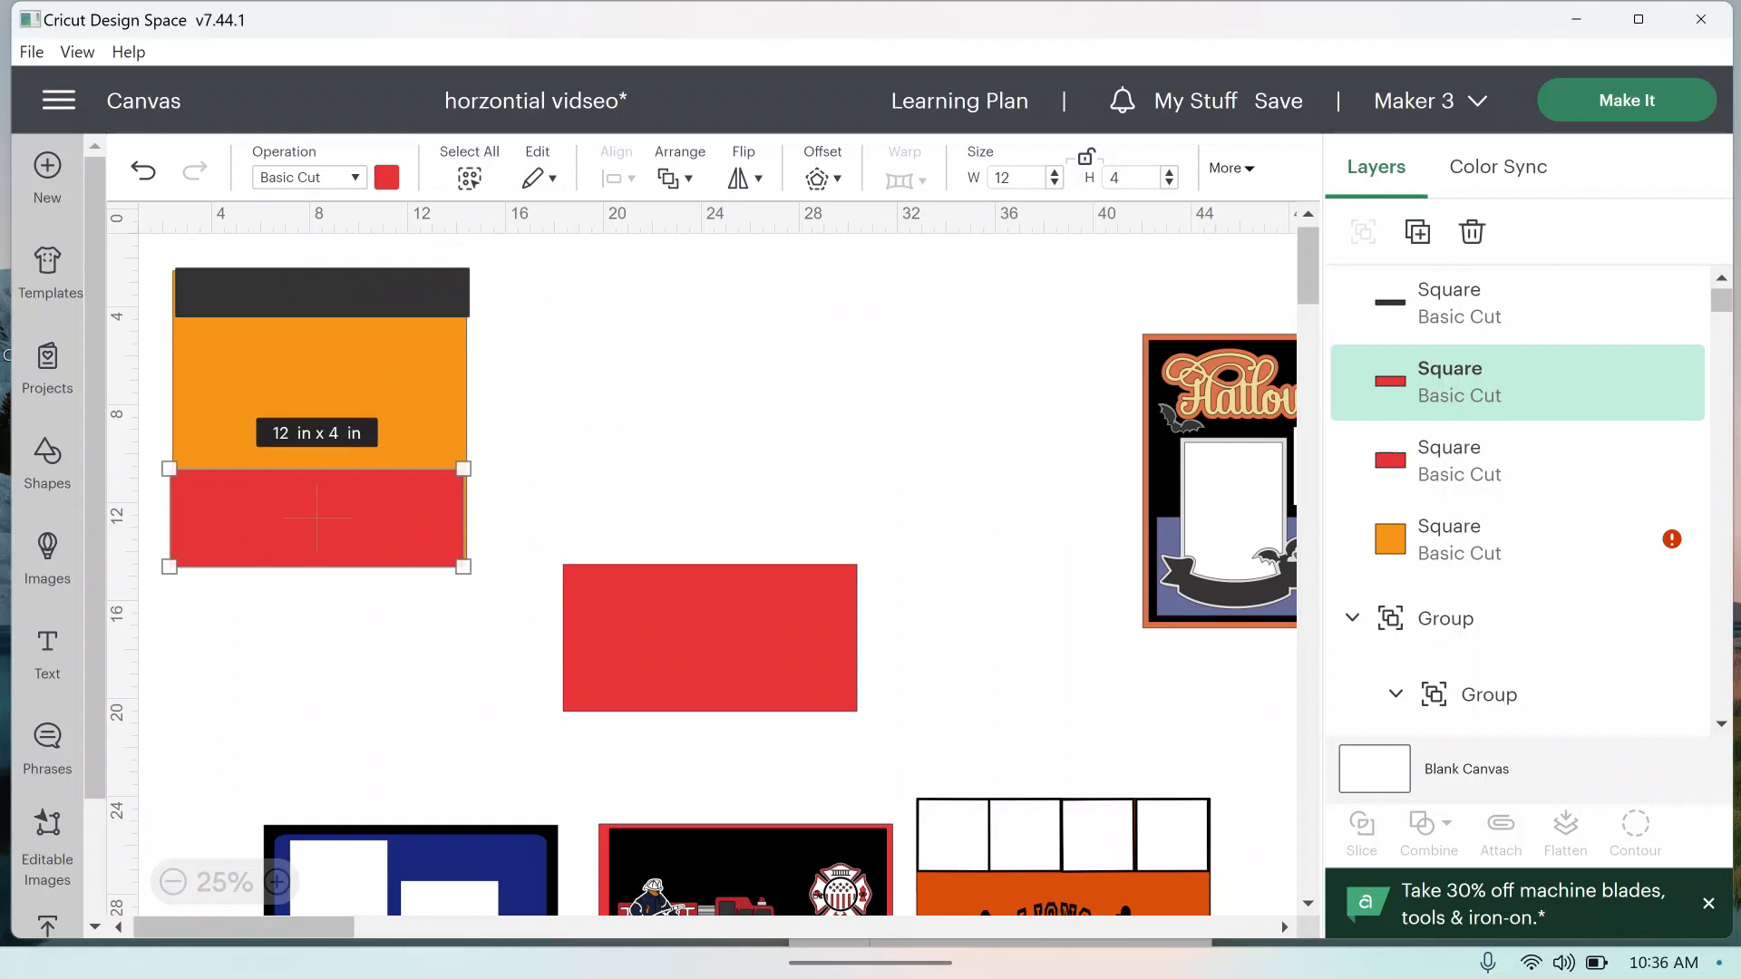
# Step: Gather the grey strip, both red rectangles and the orange square into an overlapping pile on the empty canvas
pyautogui.moveTo(710, 637); pyautogui.dragTo(885, 362)
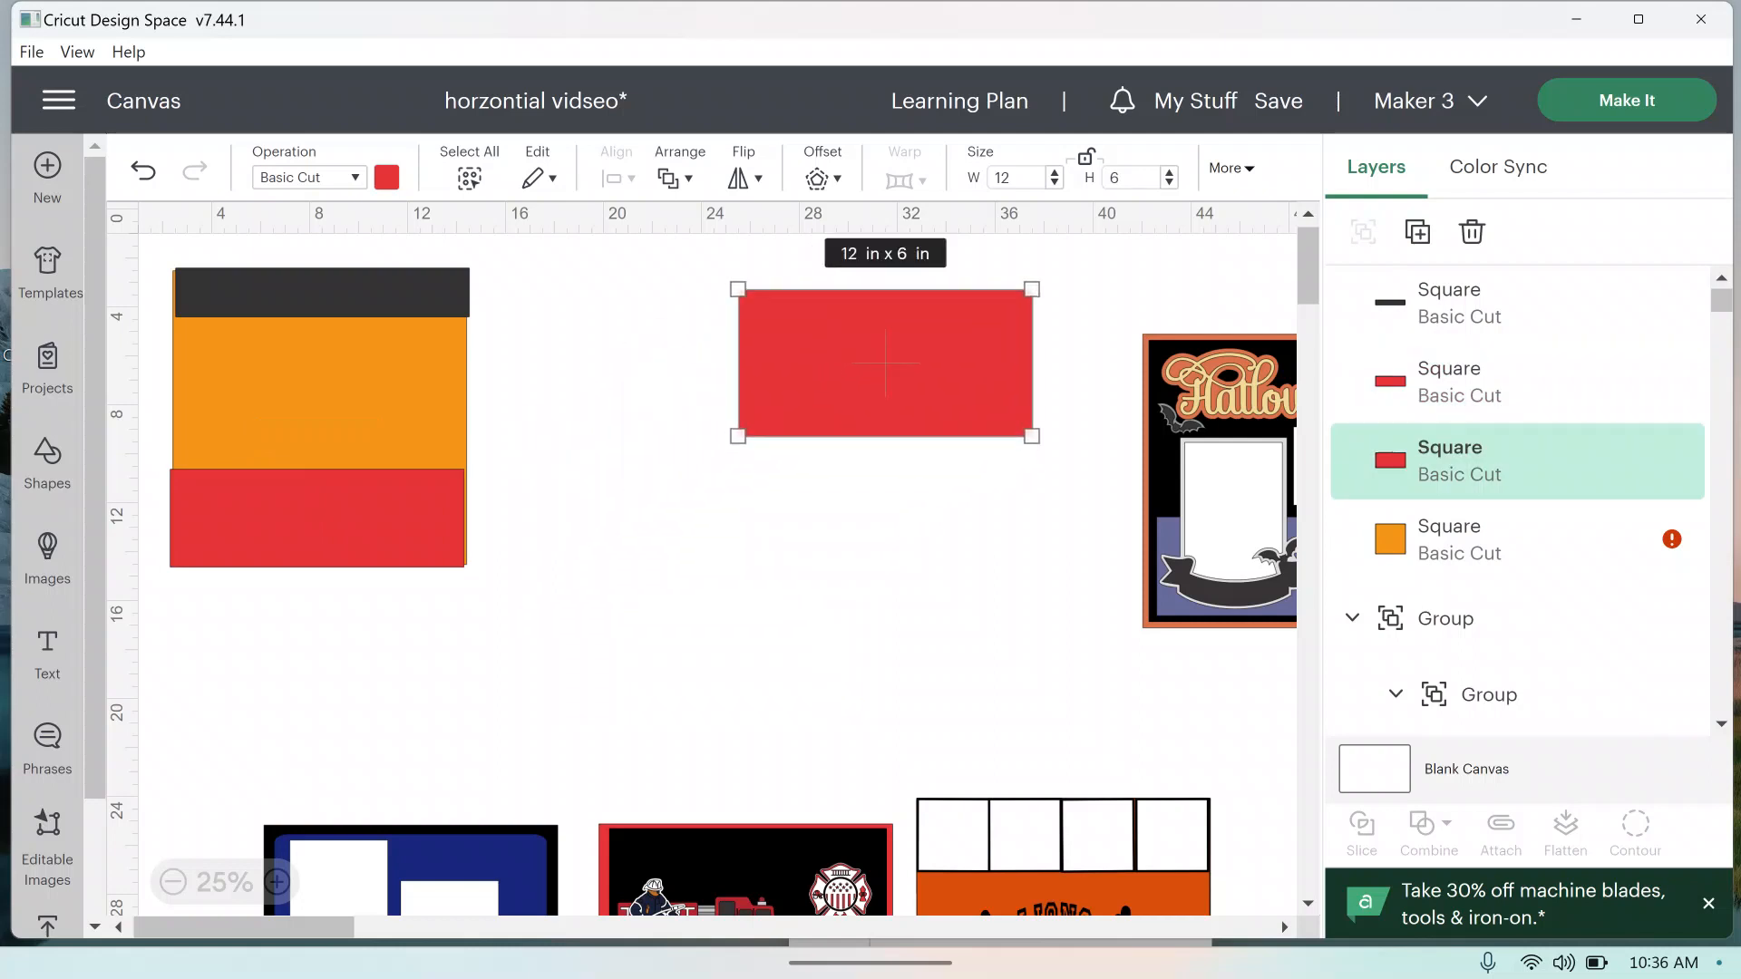
pyautogui.moveTo(317, 517); pyautogui.dragTo(805, 360)
pyautogui.moveTo(321, 293); pyautogui.dragTo(738, 318)
pyautogui.moveTo(319, 417); pyautogui.dragTo(856, 391)
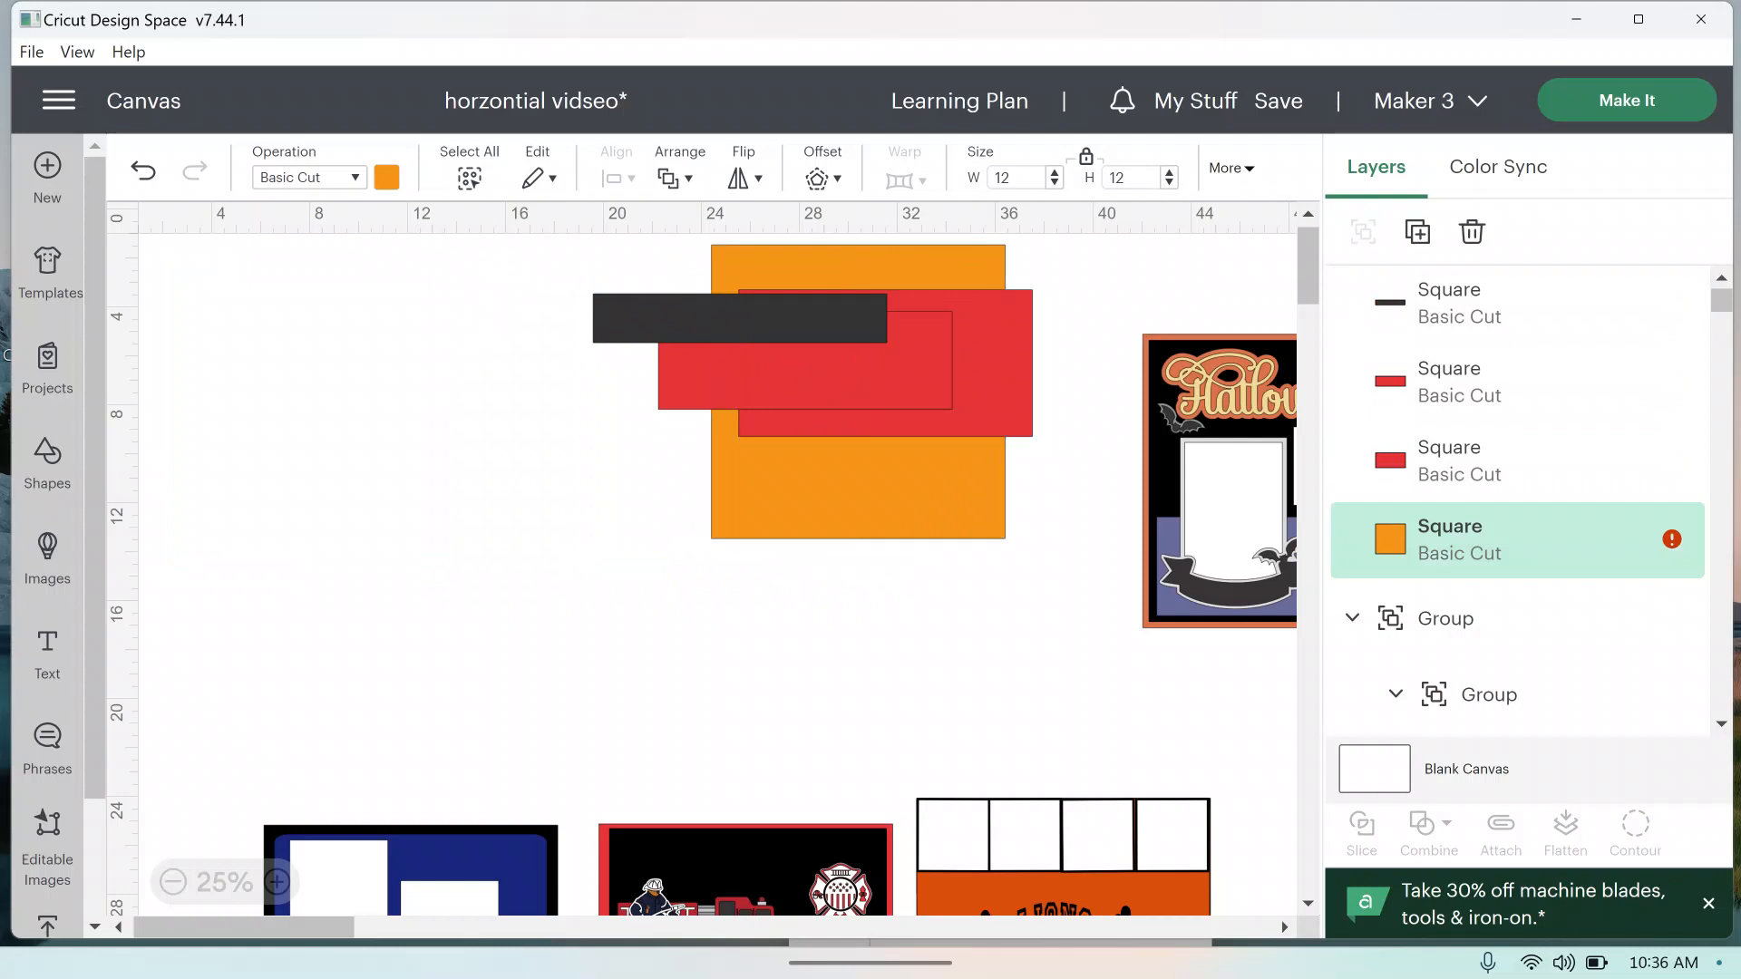
# Step: Center all four stacked shapes on each other and move the stack closer to the Halloween layout
pyautogui.moveTo(554, 274); pyautogui.dragTo(943, 512)
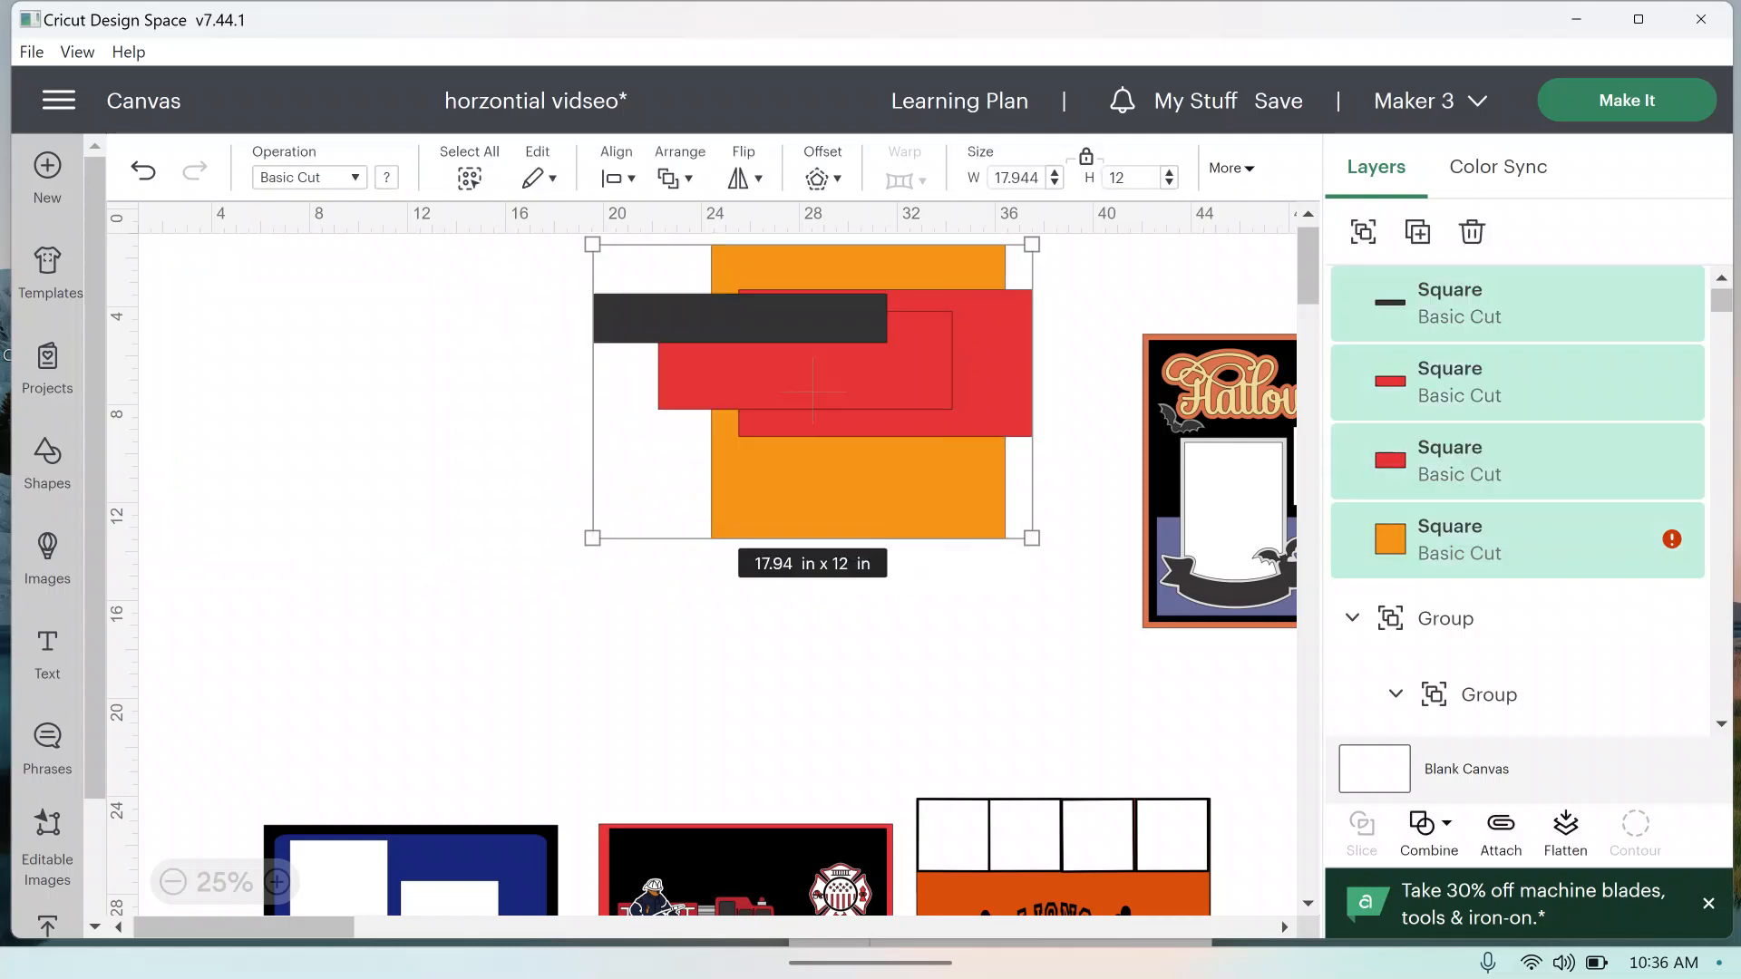
pyautogui.click(618, 178)
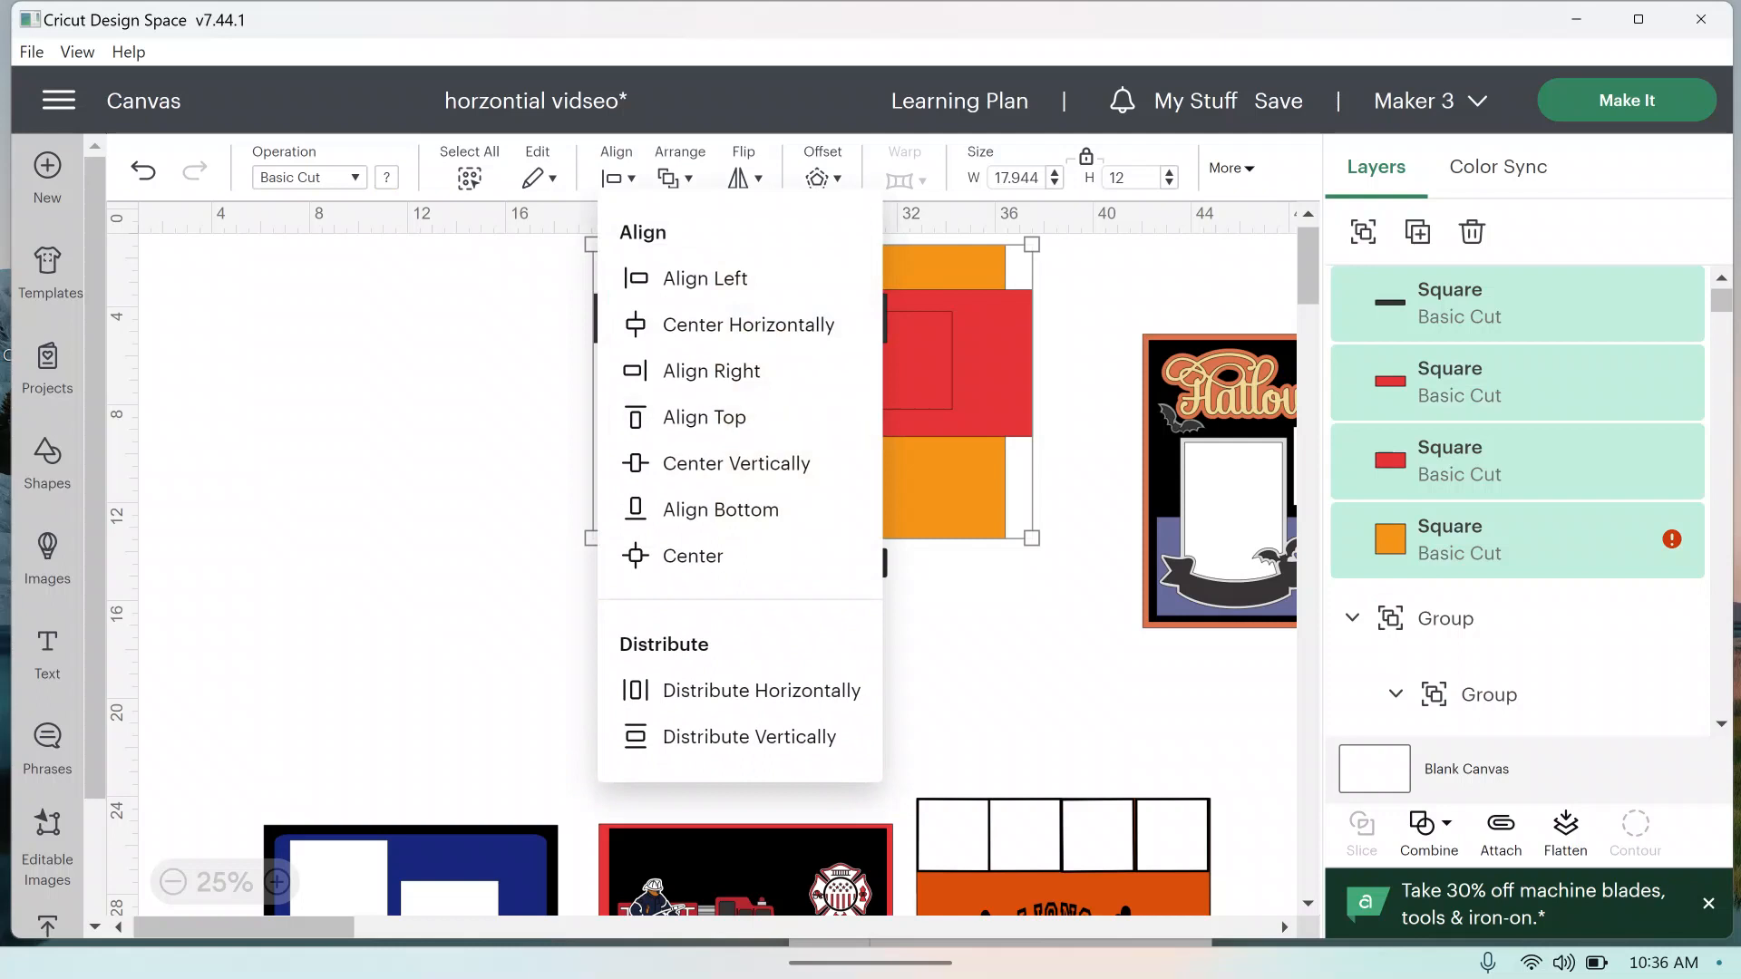
pyautogui.click(693, 556)
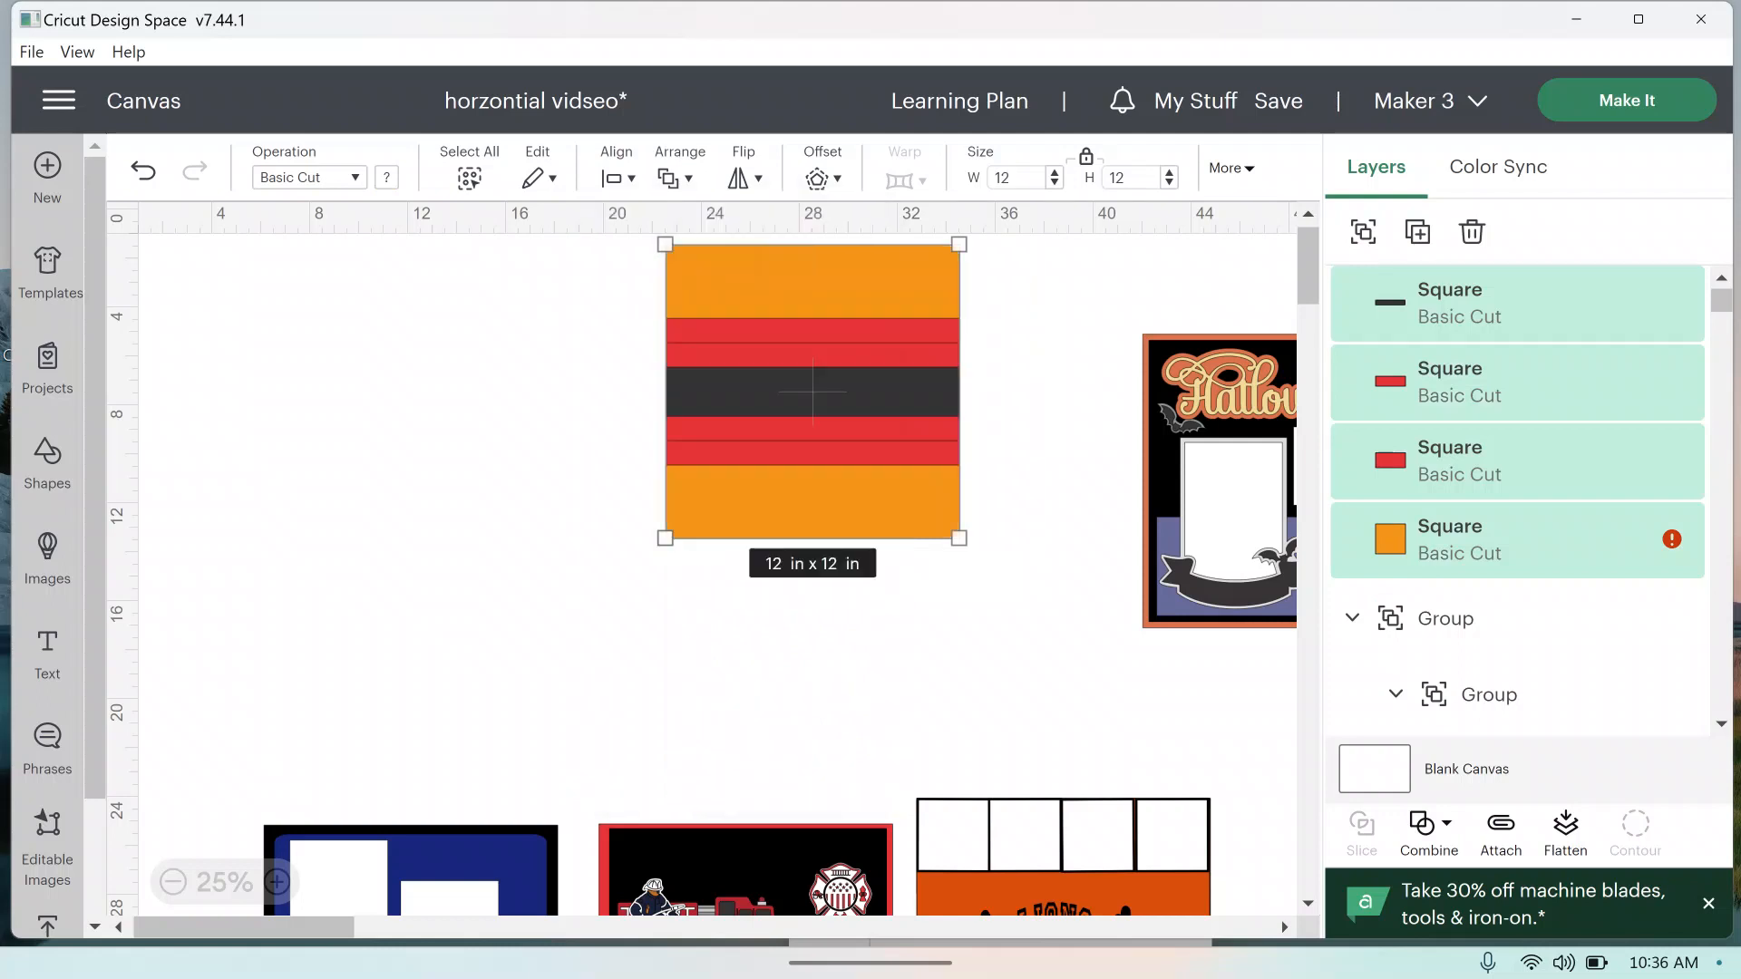
pyautogui.moveTo(813, 392); pyautogui.dragTo(944, 371)
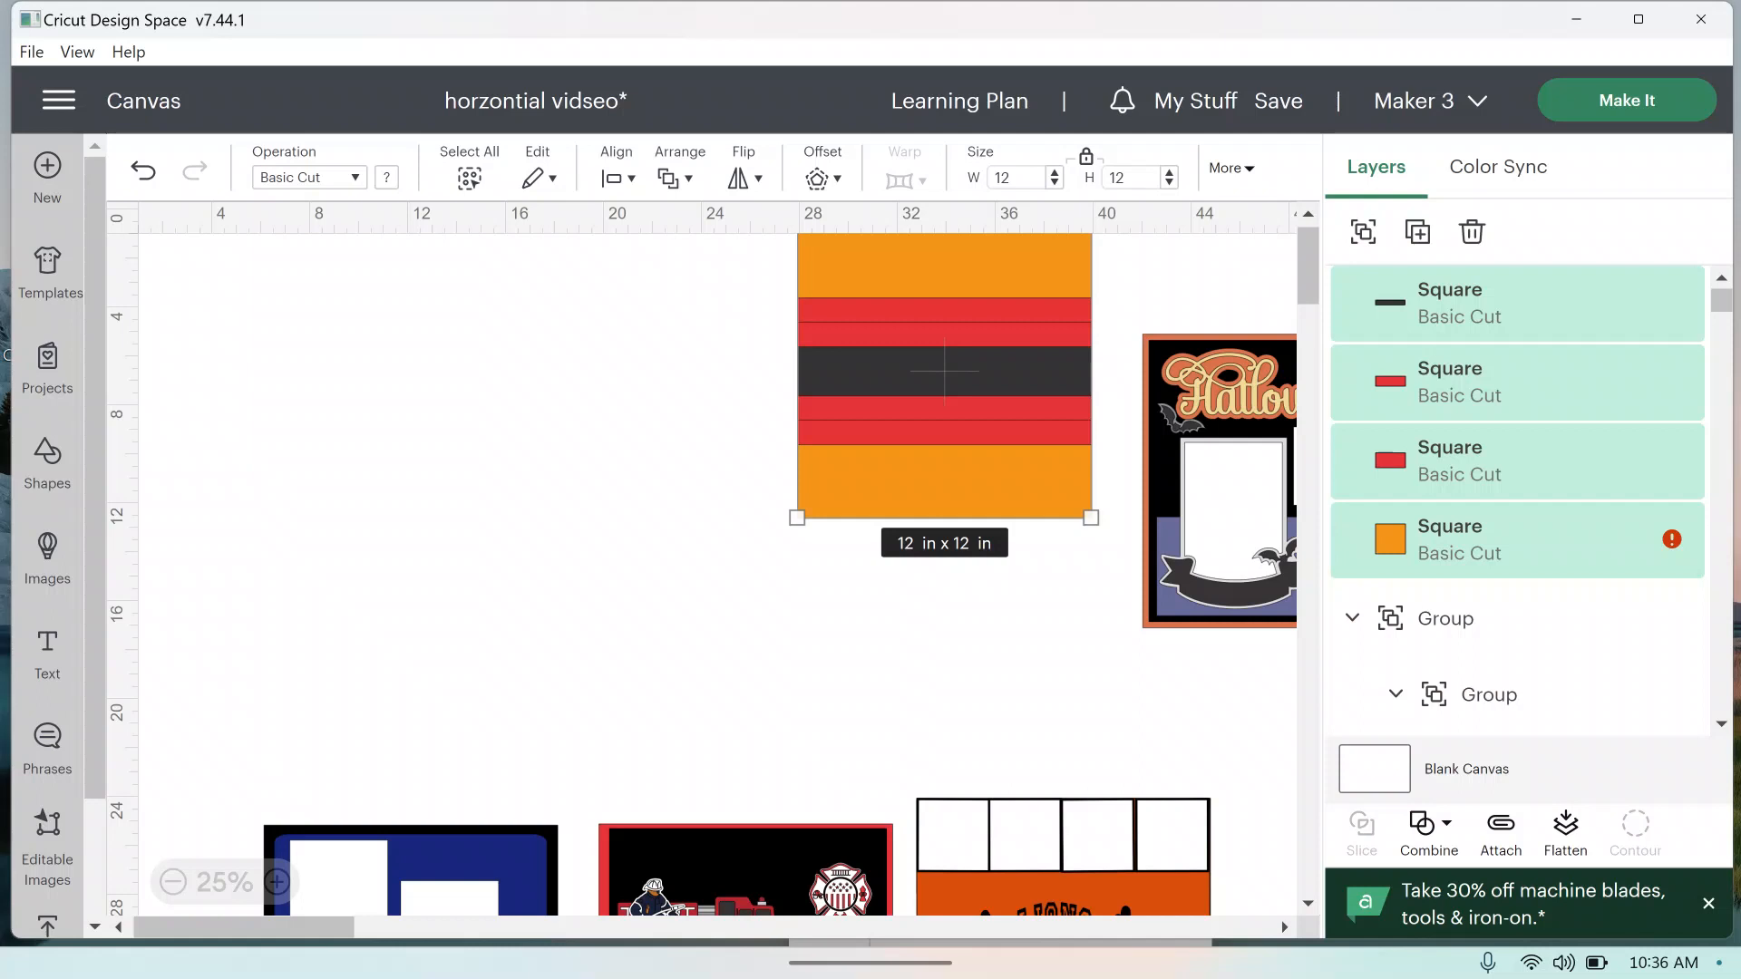
# Step: Move the Halloween layout with the bats to the empty canvas area and enlarge it to about 18 in square
pyautogui.moveTo(1288, 481); pyautogui.dragTo(461, 406)
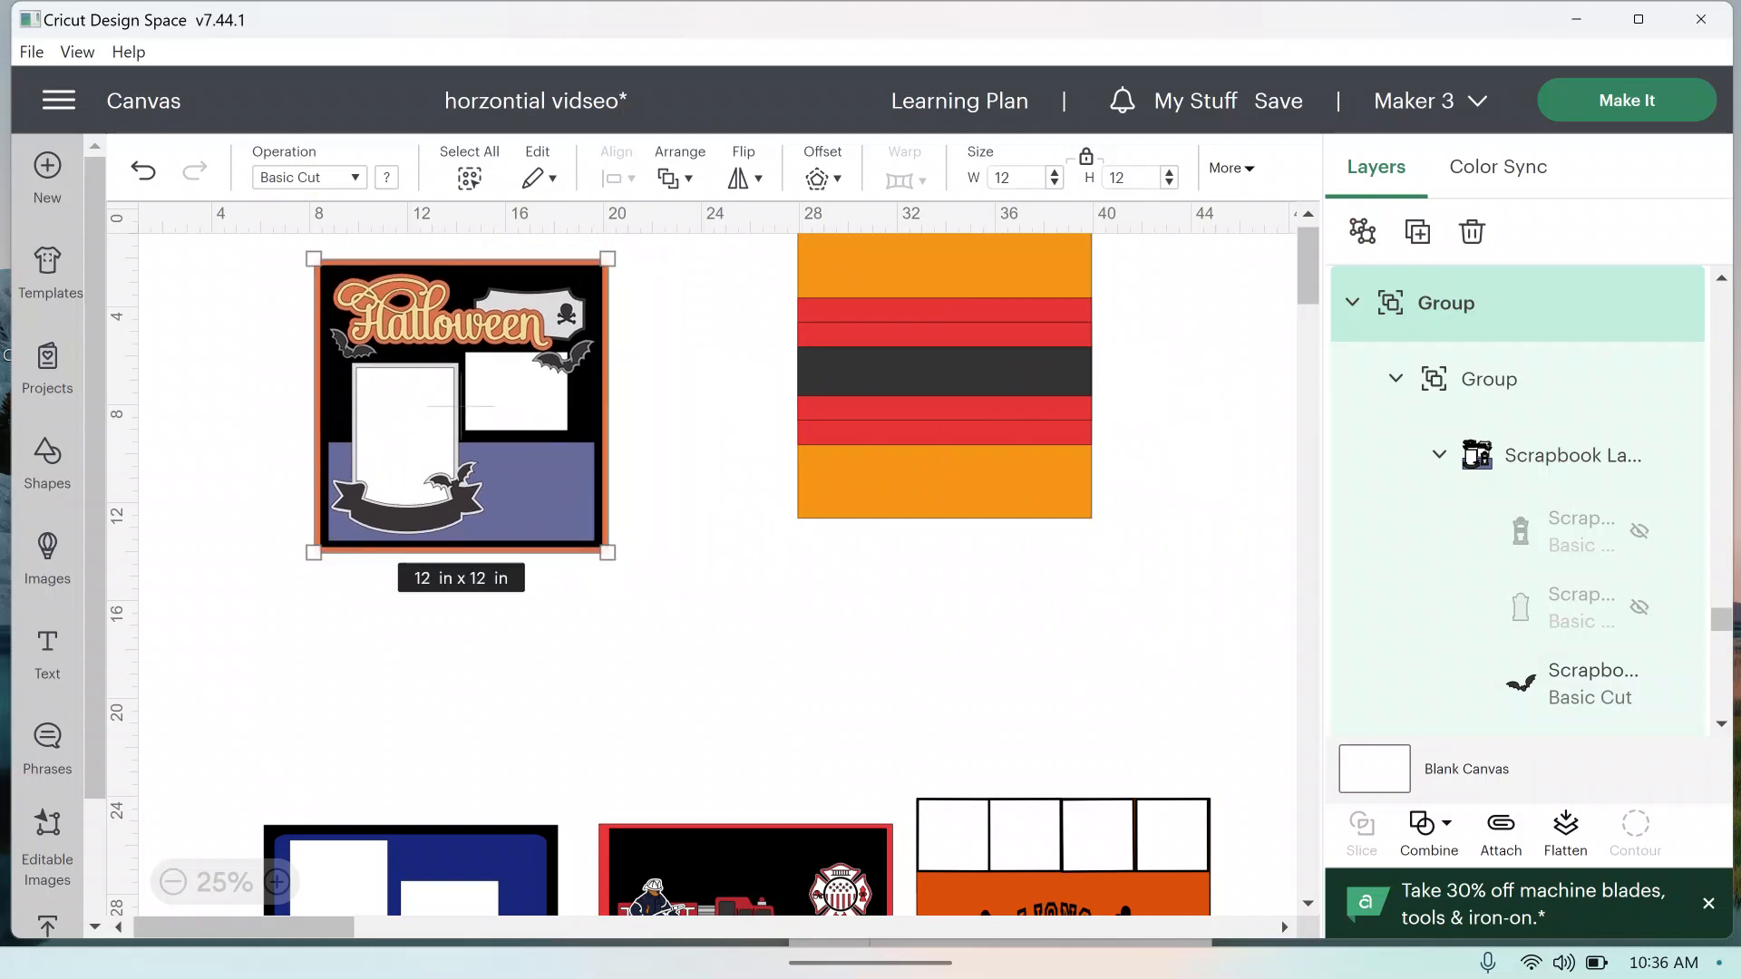
pyautogui.moveTo(607, 552); pyautogui.dragTo(756, 701)
pyautogui.moveTo(536, 478); pyautogui.dragTo(485, 465)
# Step: Hide and show the Halloween layout's orange background square to examine the border it forms
pyautogui.scroll(-15, 1516, 588)
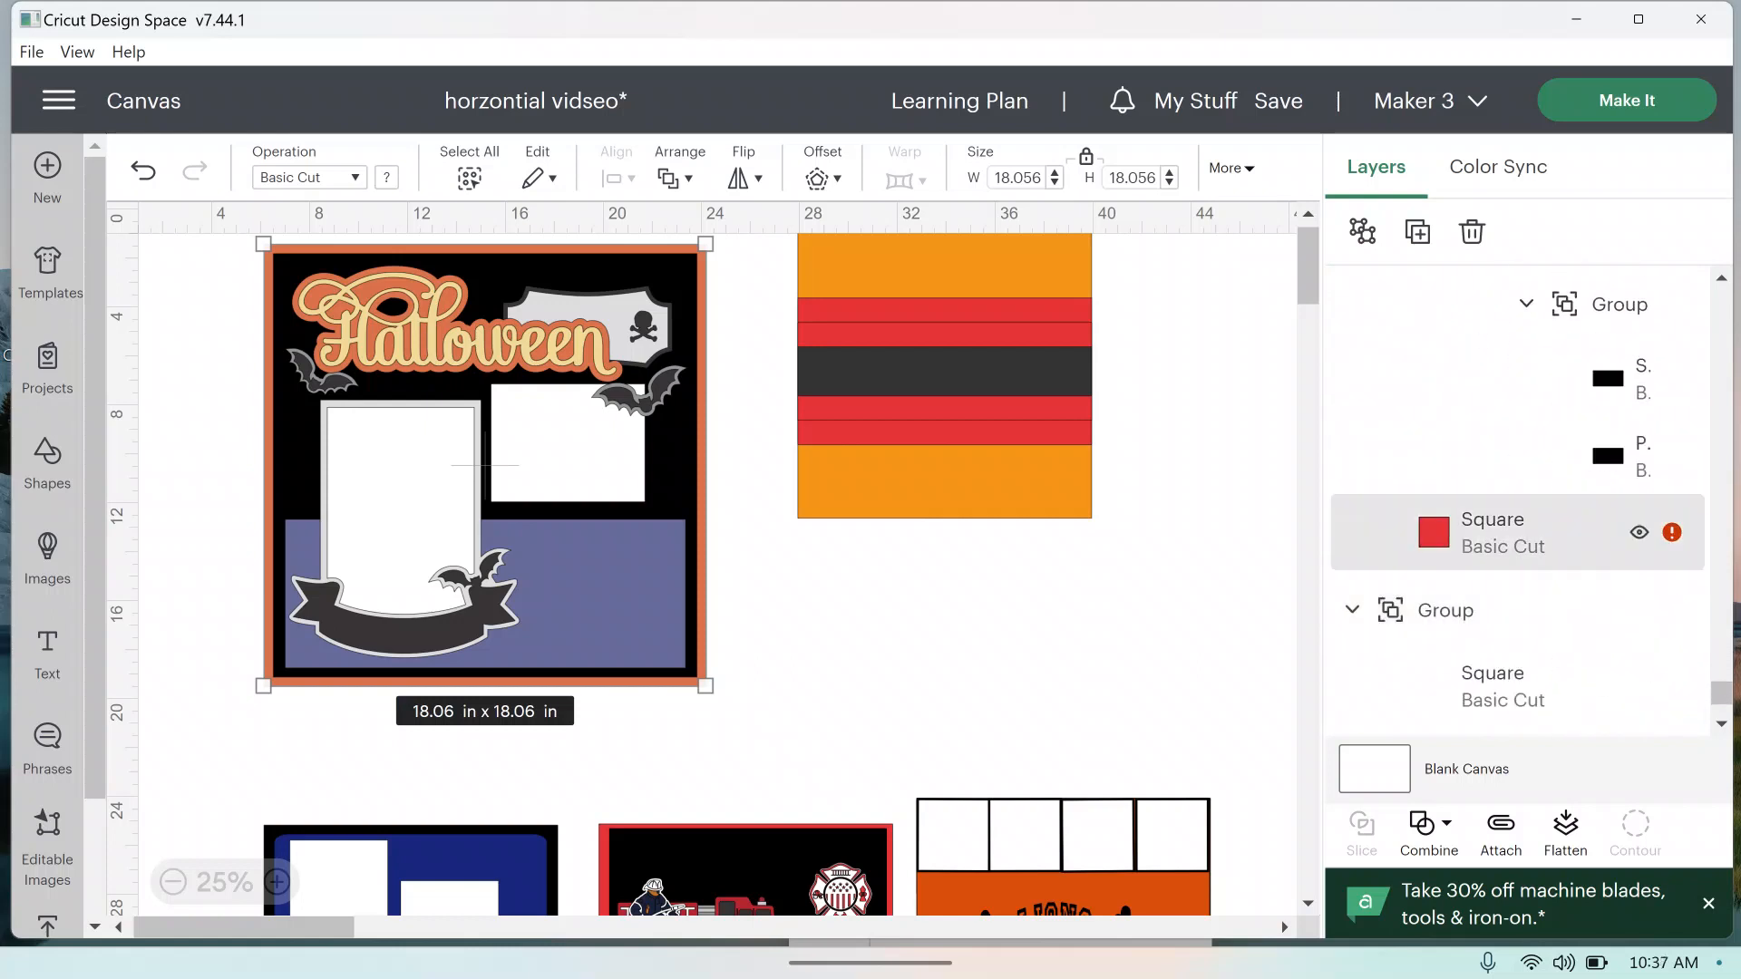
pyautogui.click(1638, 532)
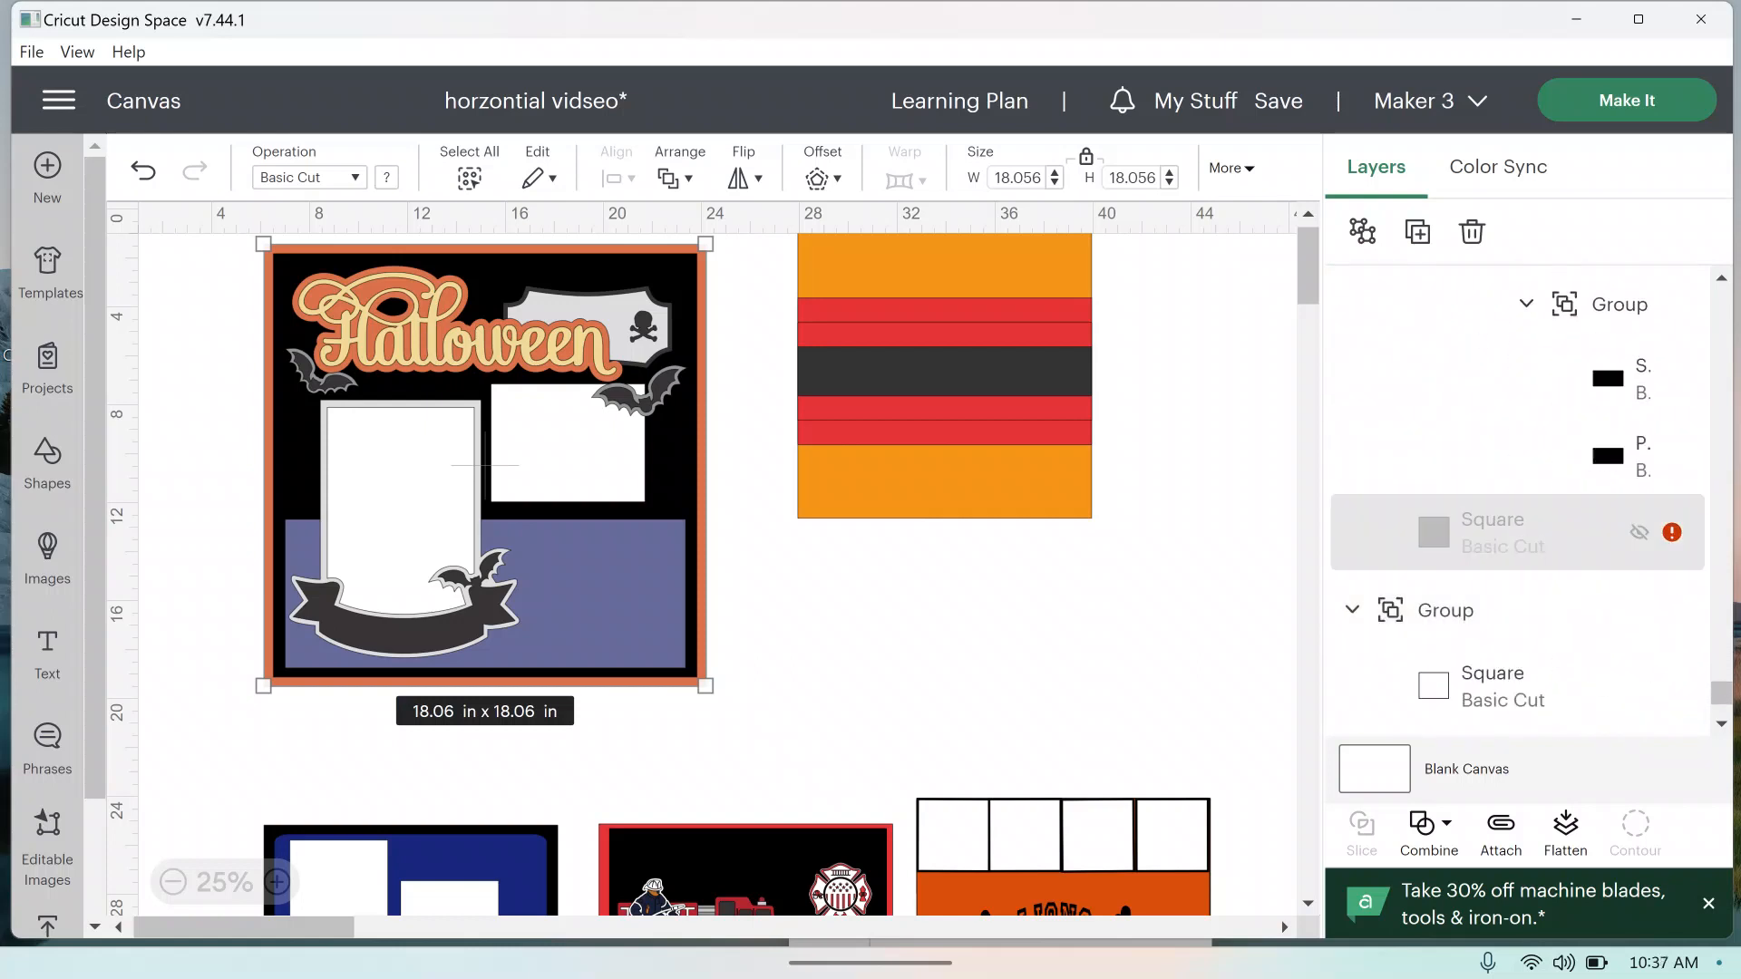
pyautogui.click(1638, 532)
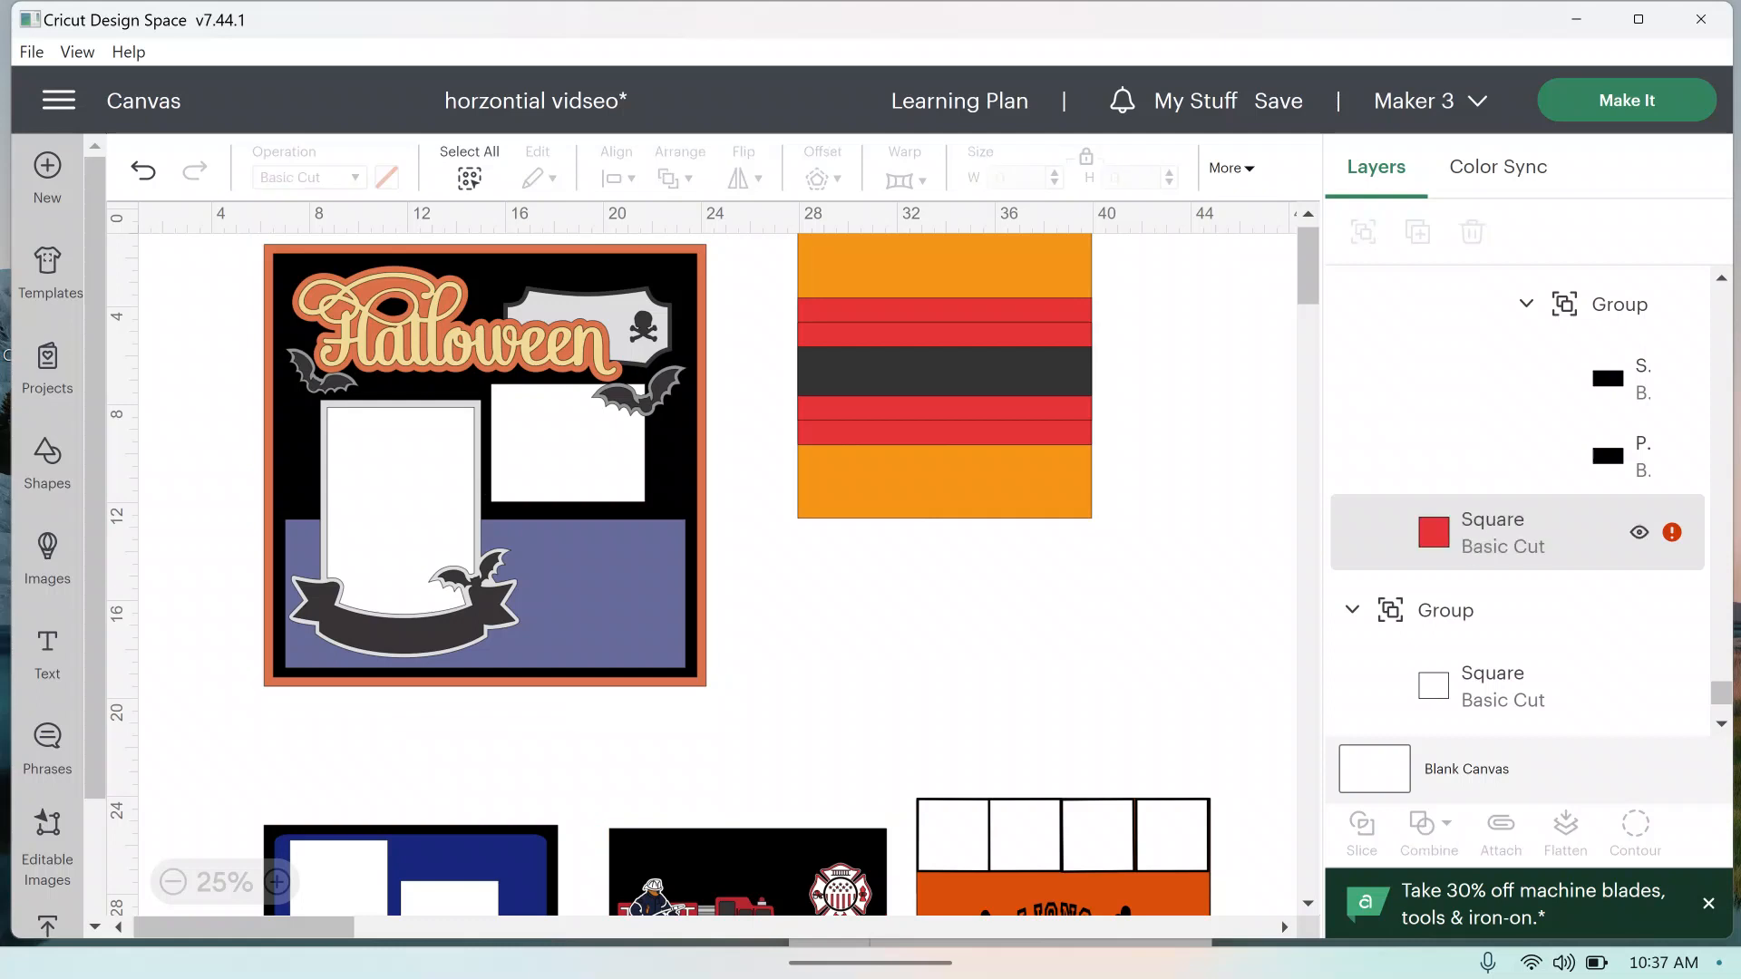
pyautogui.scroll(-3, 1595, 609)
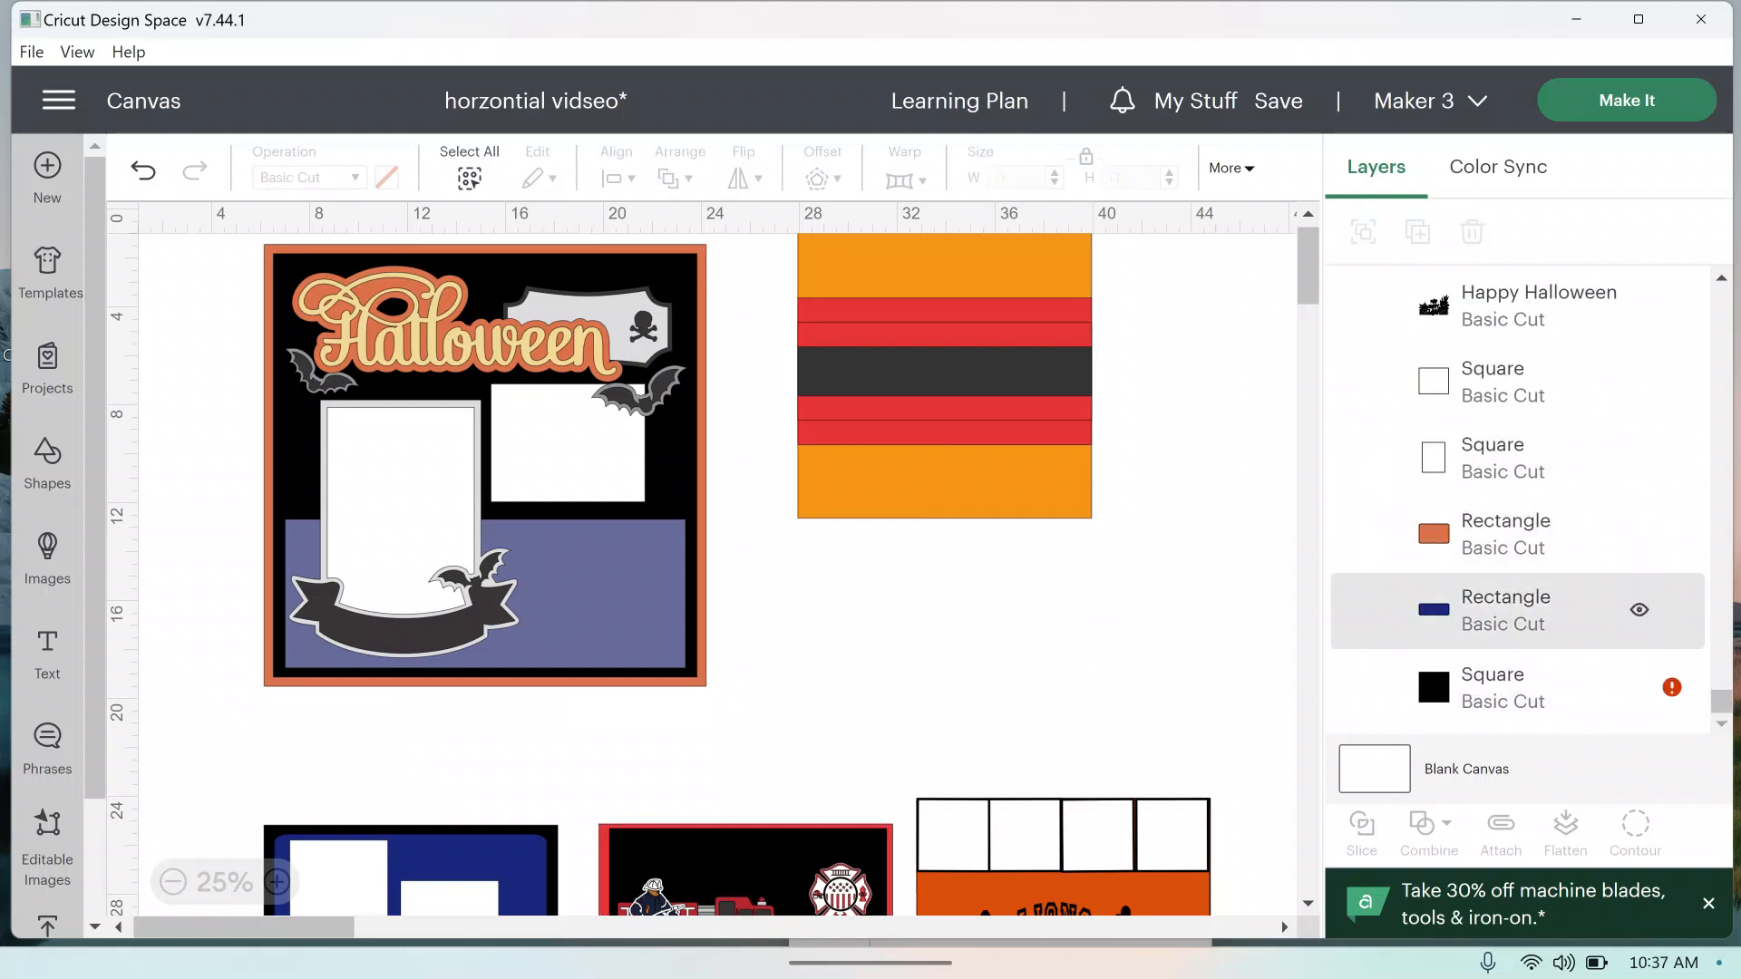
pyautogui.scroll(-3, 1541, 535)
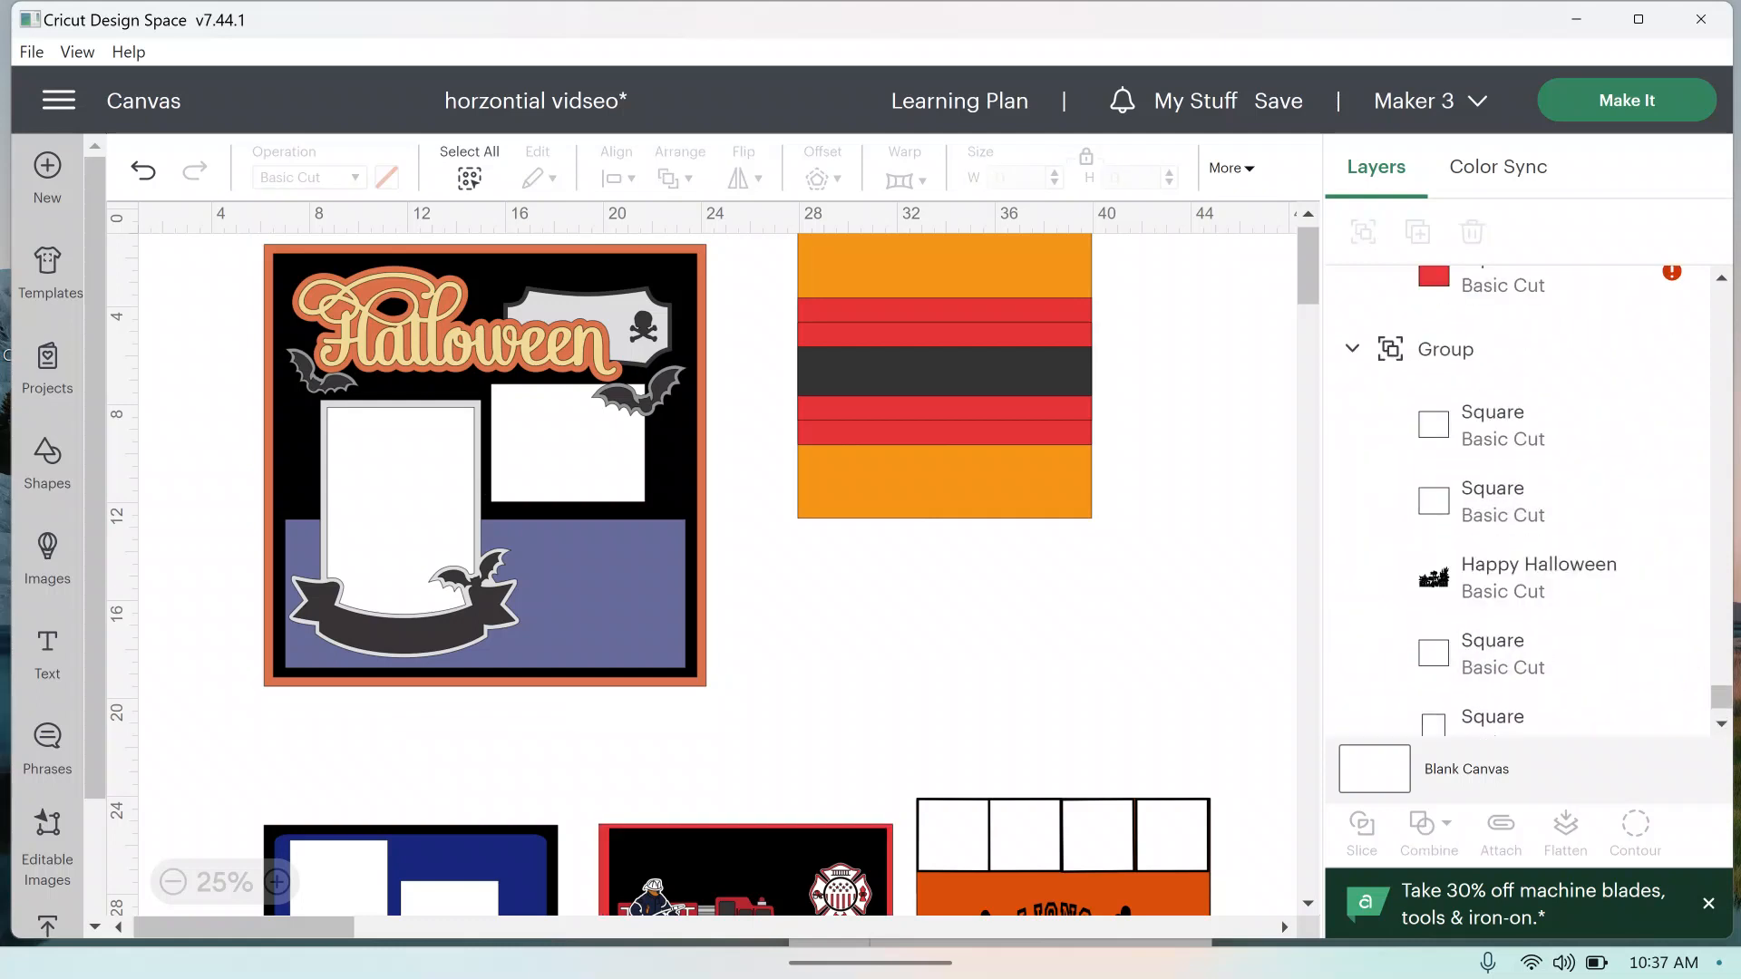
pyautogui.click(485, 465)
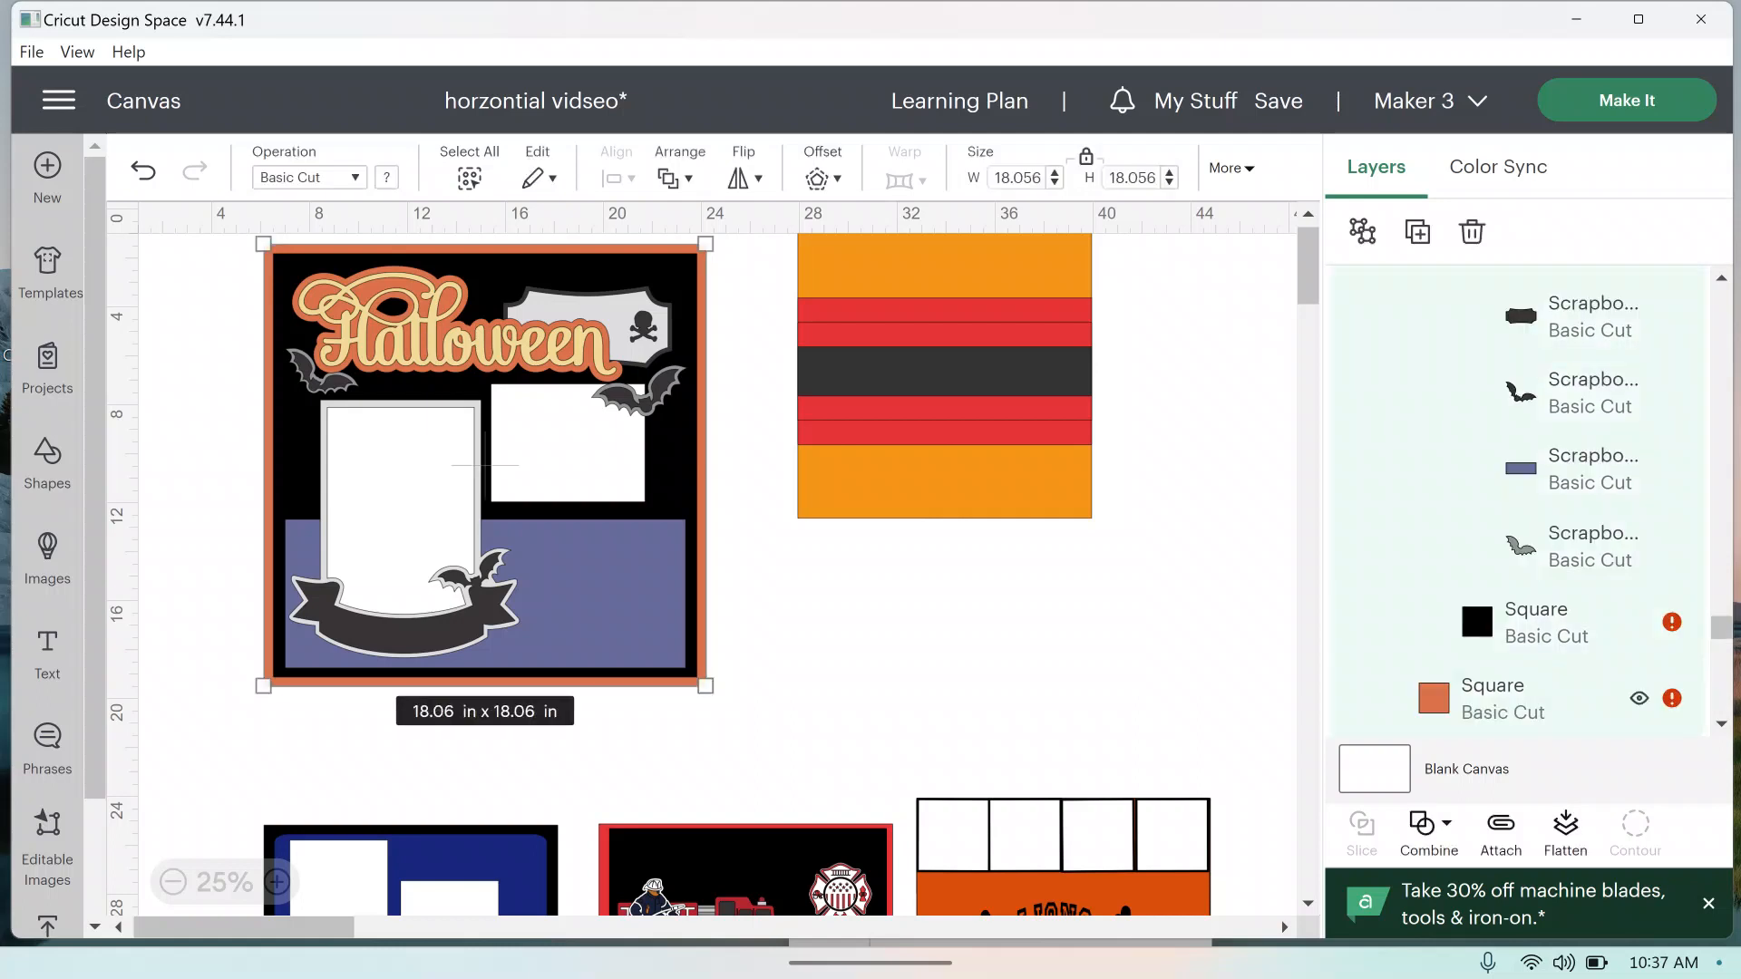
pyautogui.click(1639, 698)
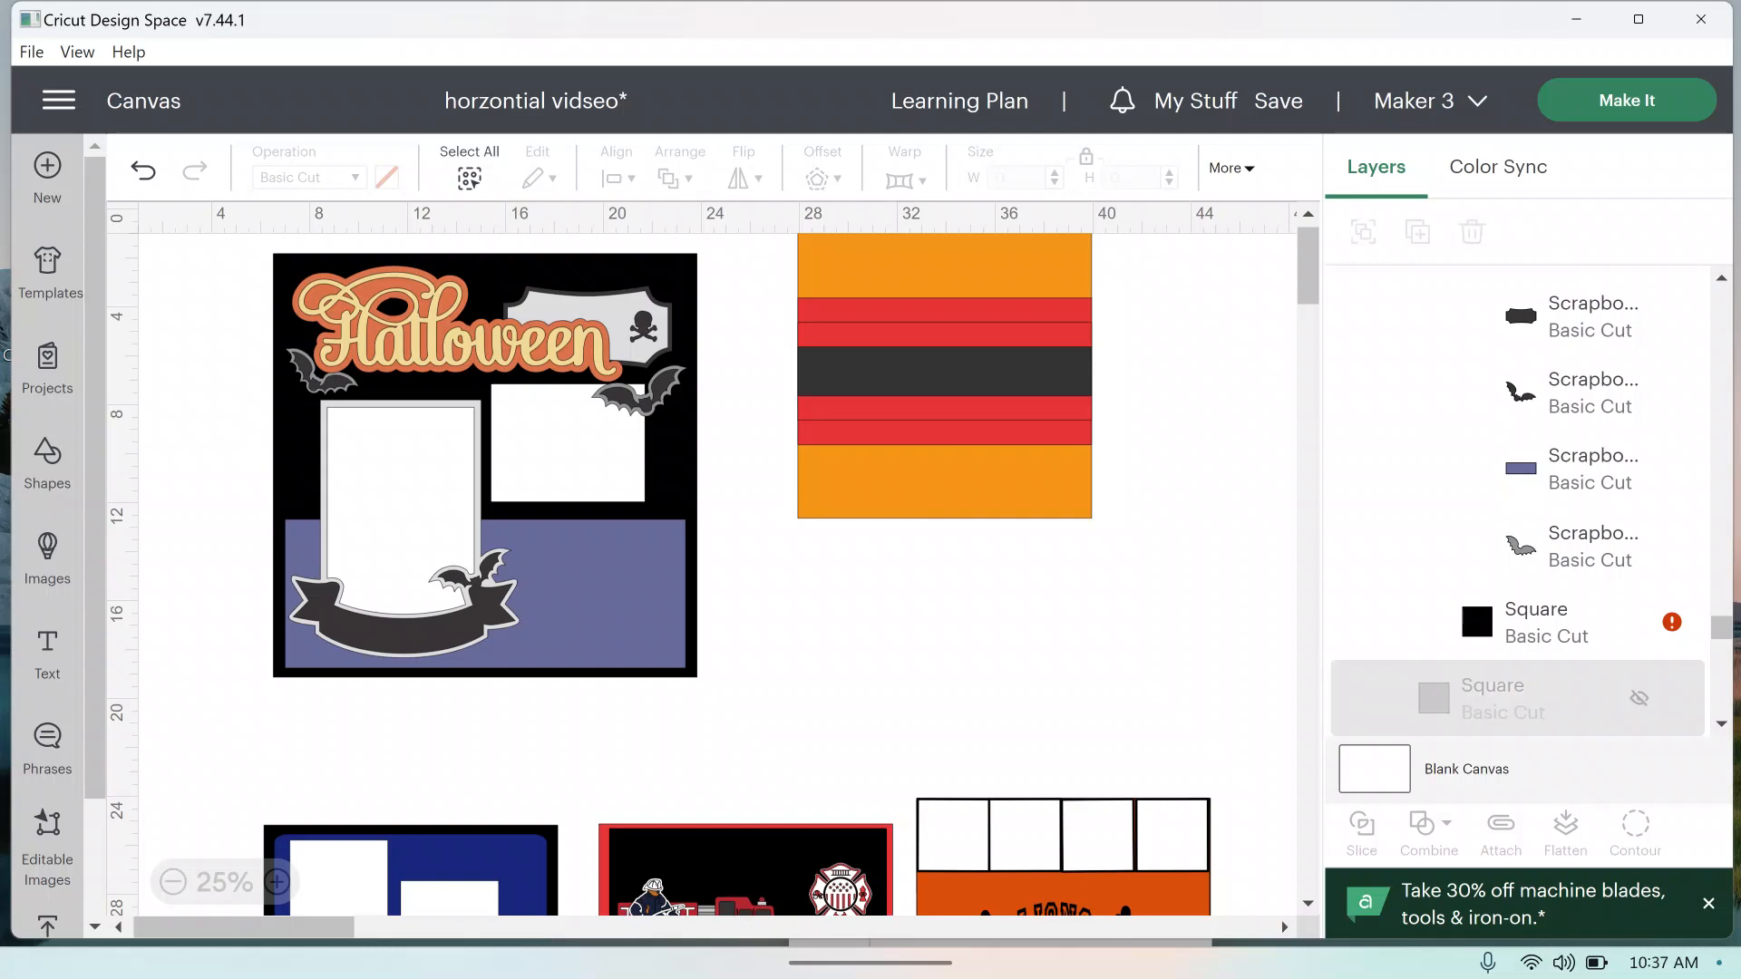
pyautogui.click(1638, 698)
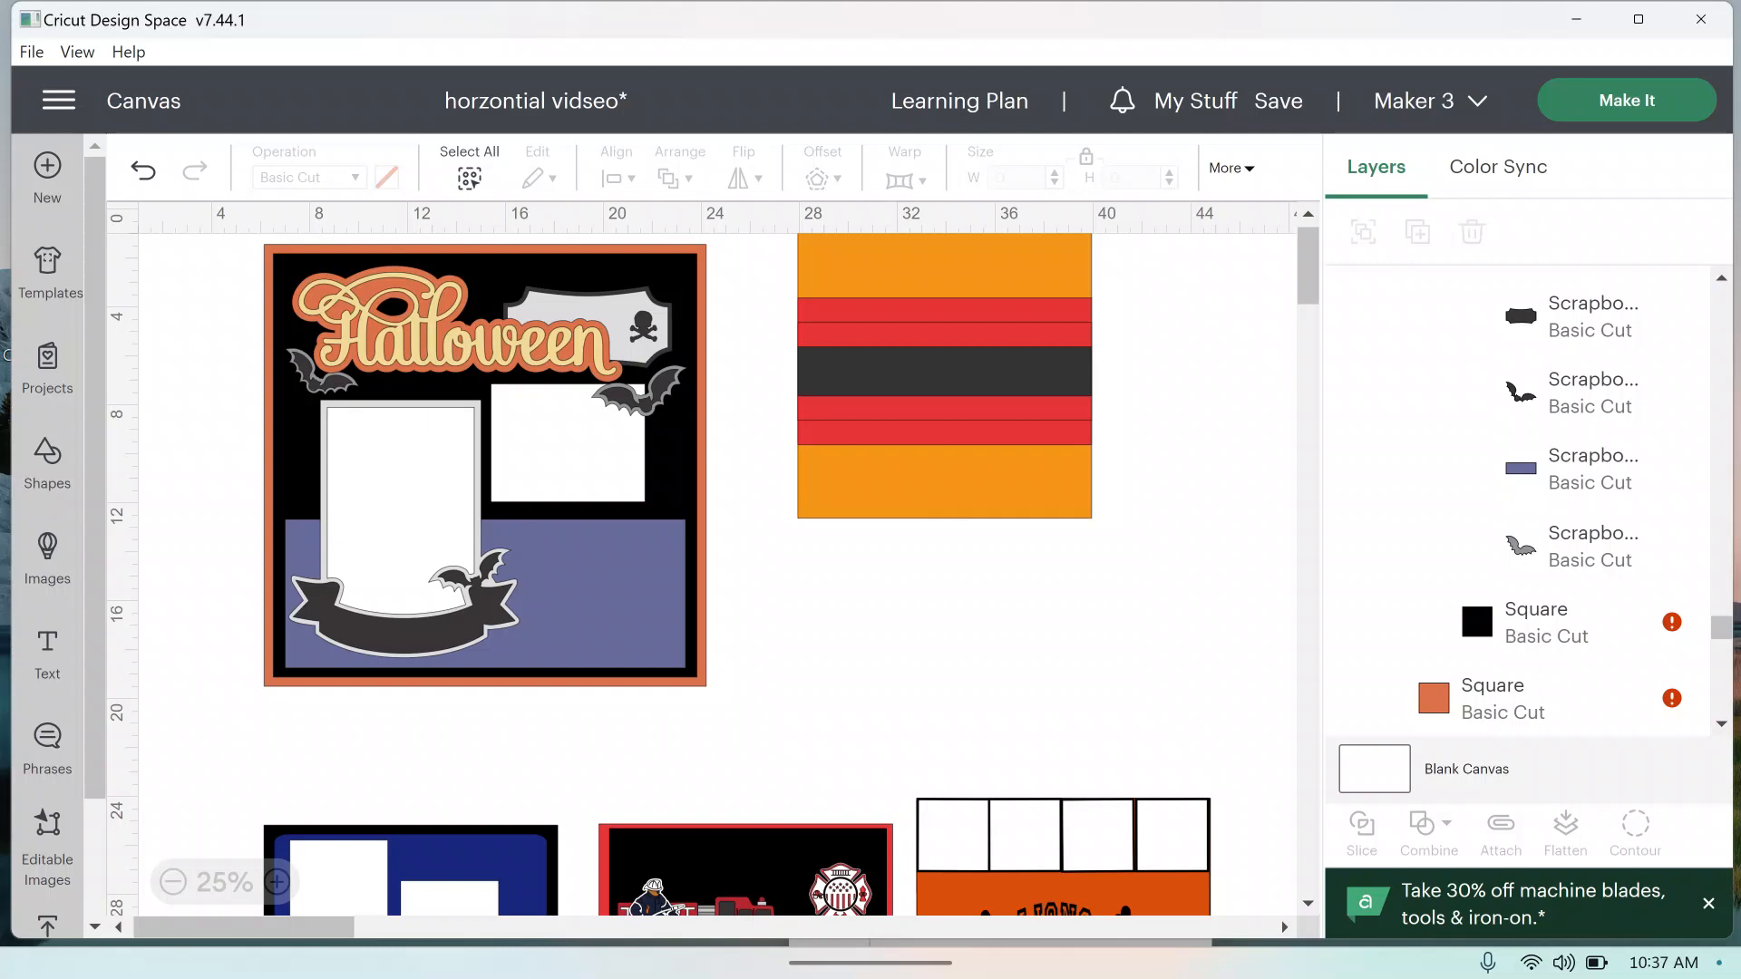
# Step: Rescale the Halloween layout to about 15.6 in square and delete it from the canvas
pyautogui.click(485, 465)
pyautogui.moveTo(706, 687); pyautogui.dragTo(737, 718)
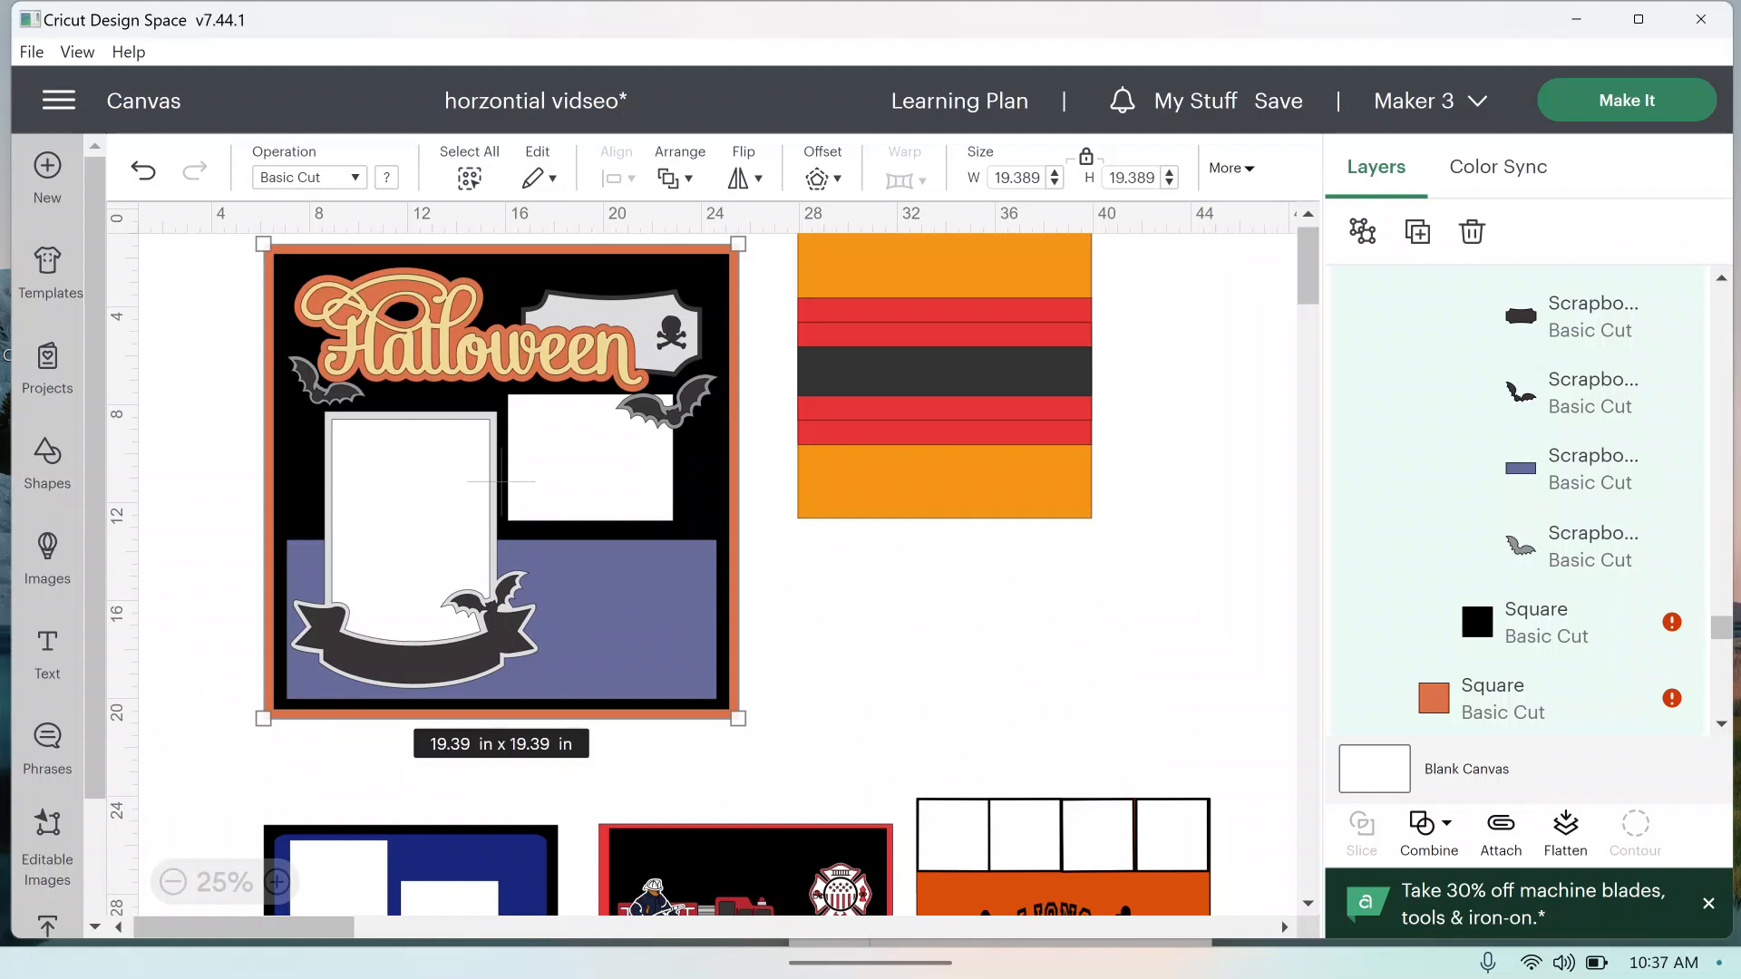
pyautogui.moveTo(738, 718); pyautogui.dragTo(645, 625)
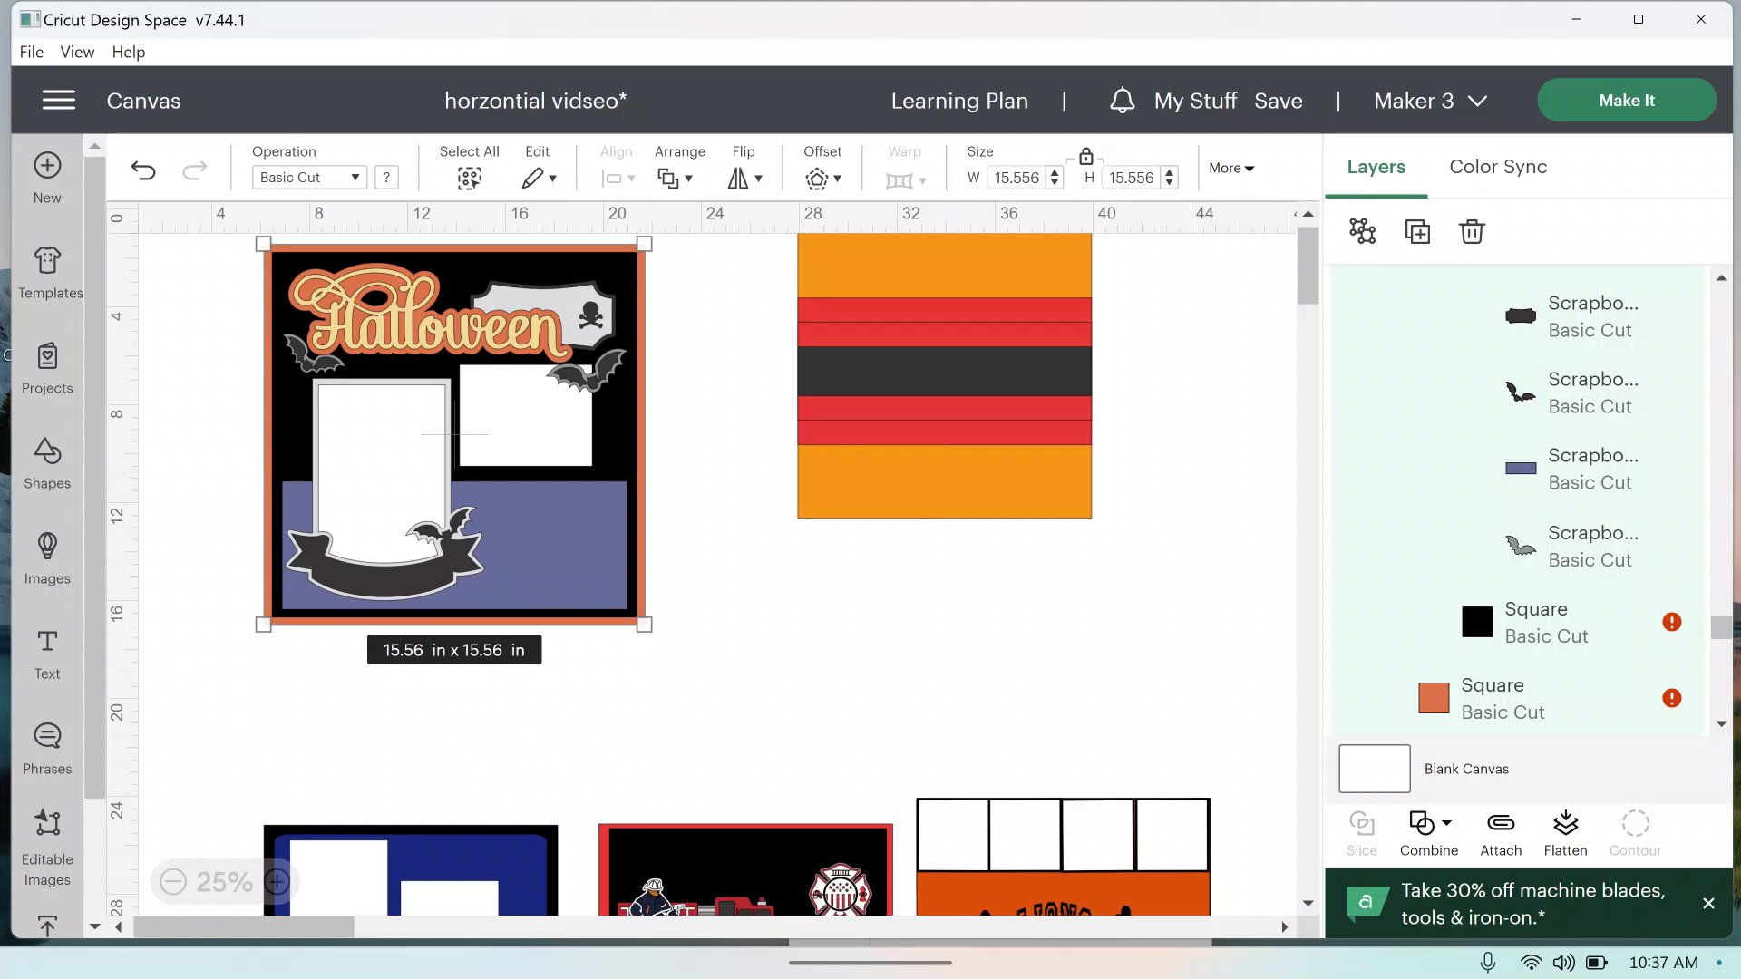
pyautogui.click(1471, 232)
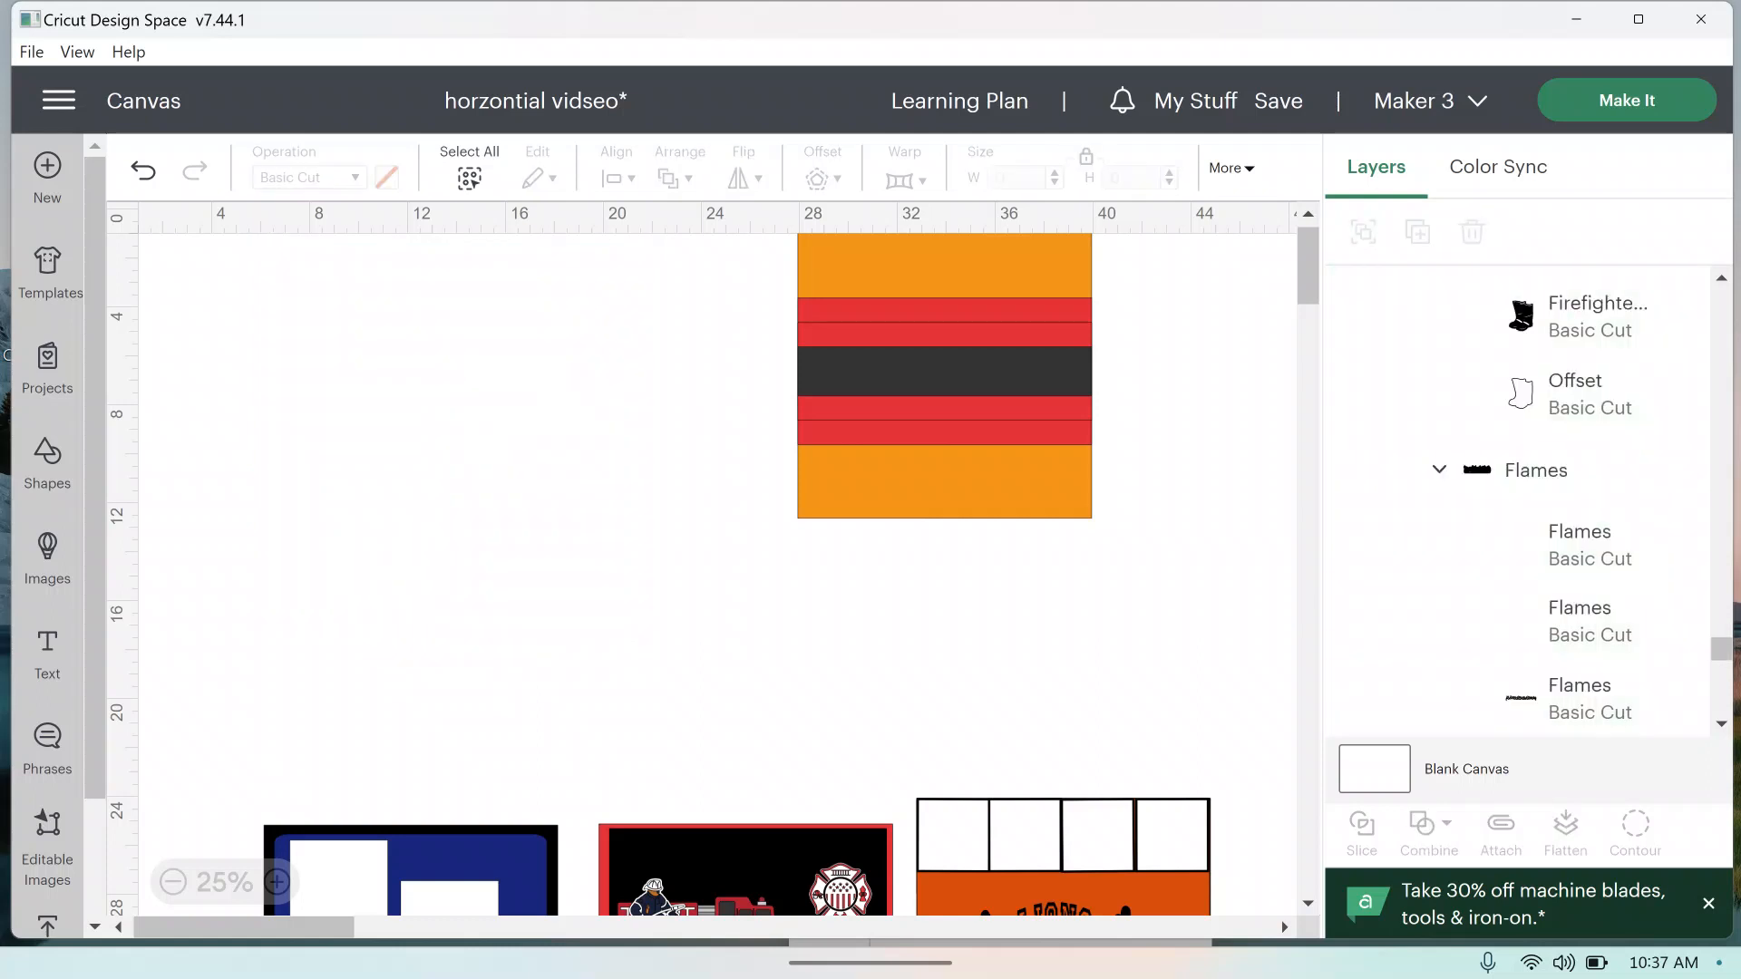
# Step: Move the Happy Halloween layout to the cleared canvas area and enlarge it to about 20.6 in square
pyautogui.moveTo(411, 871); pyautogui.dragTo(377, 305)
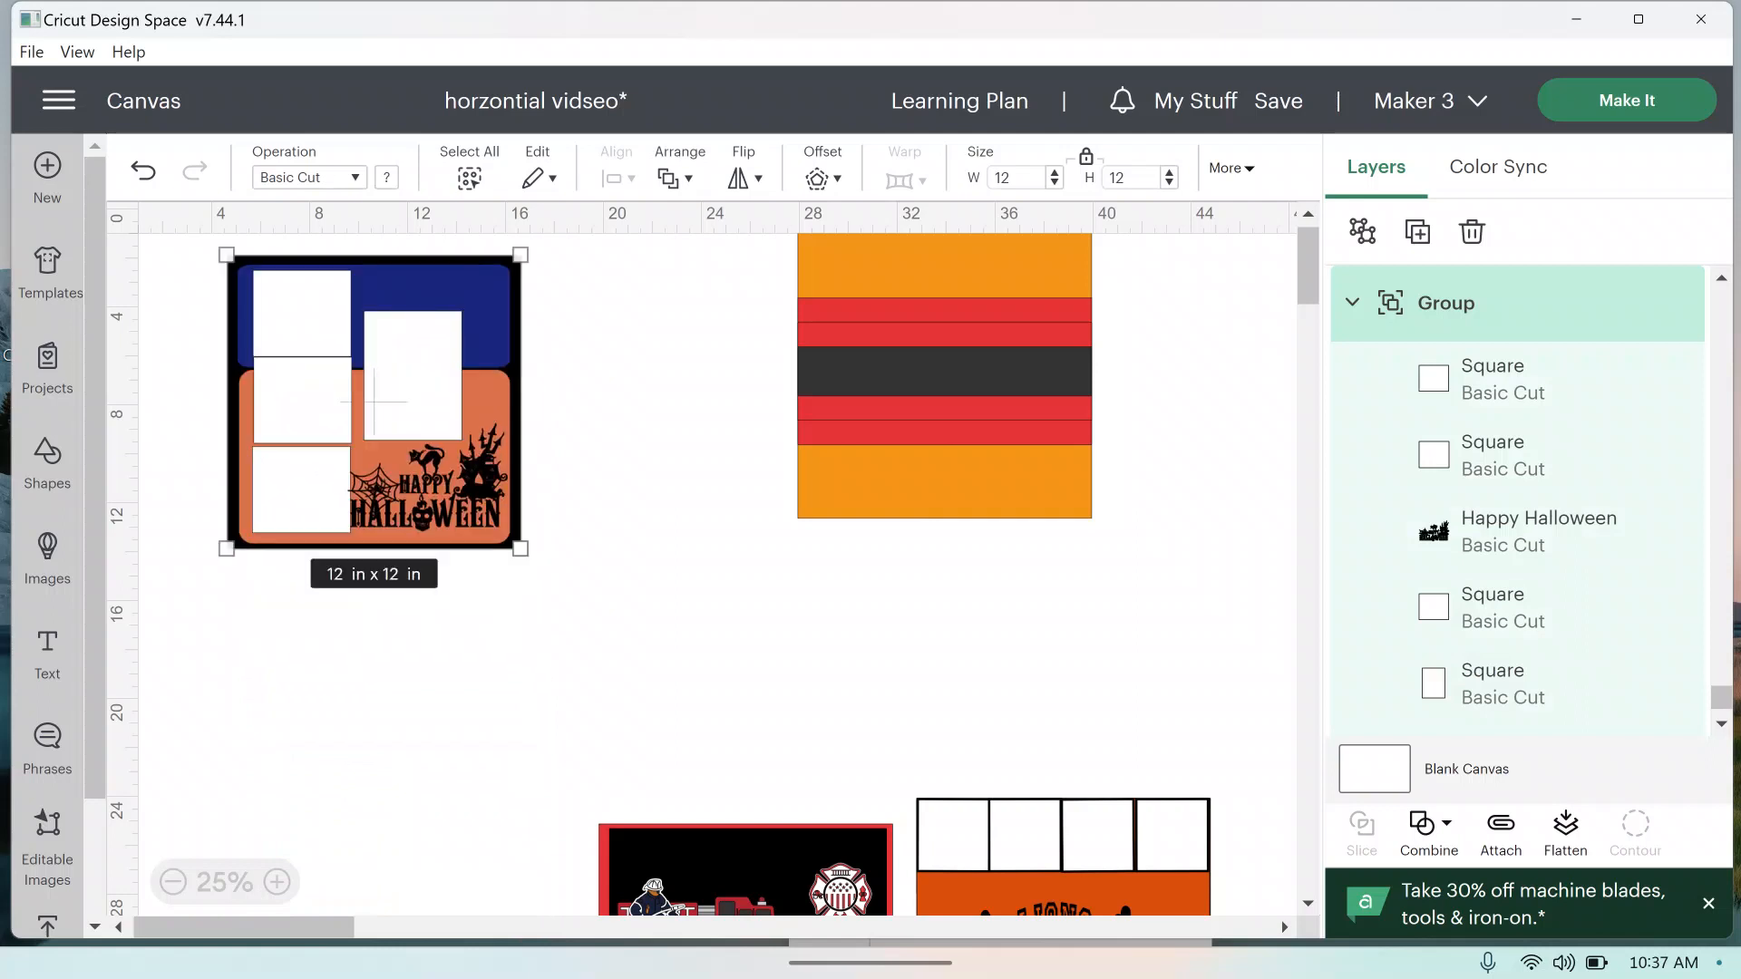
pyautogui.moveTo(521, 548); pyautogui.dragTo(730, 759)
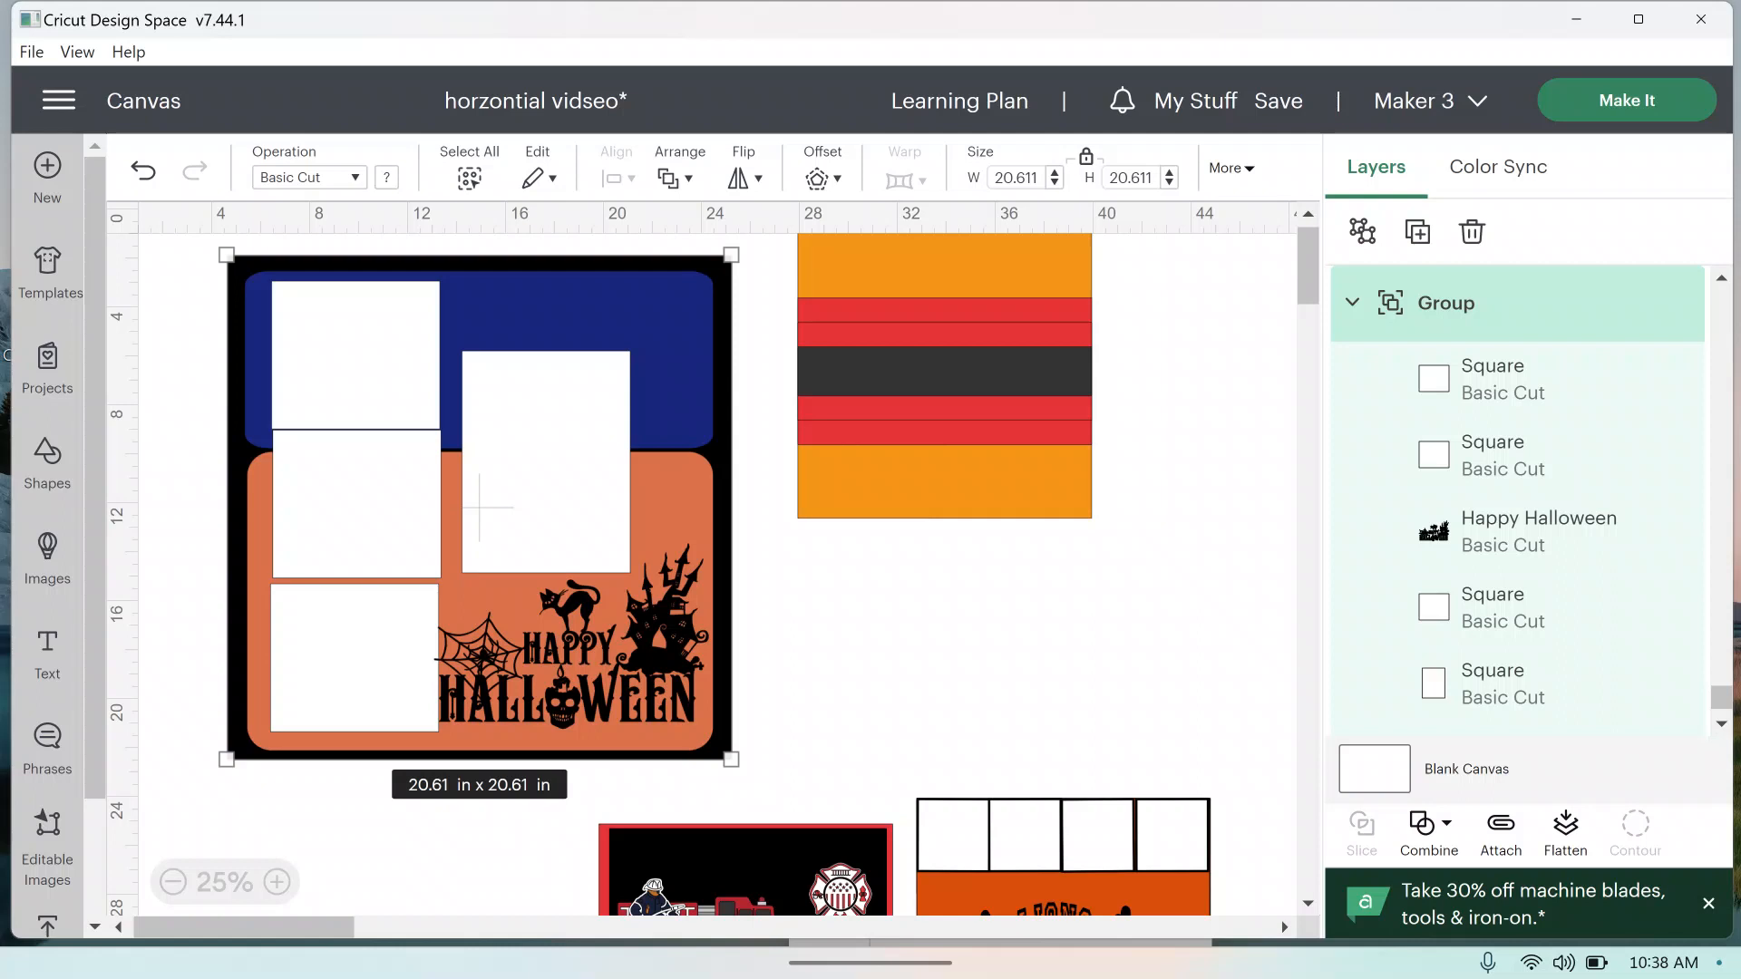
# Step: Stretch the grey strip to about 19.9 × 1.6 in across the seam of the blue and orange panels and send it to the back
pyautogui.moveTo(944, 372); pyautogui.dragTo(378, 450)
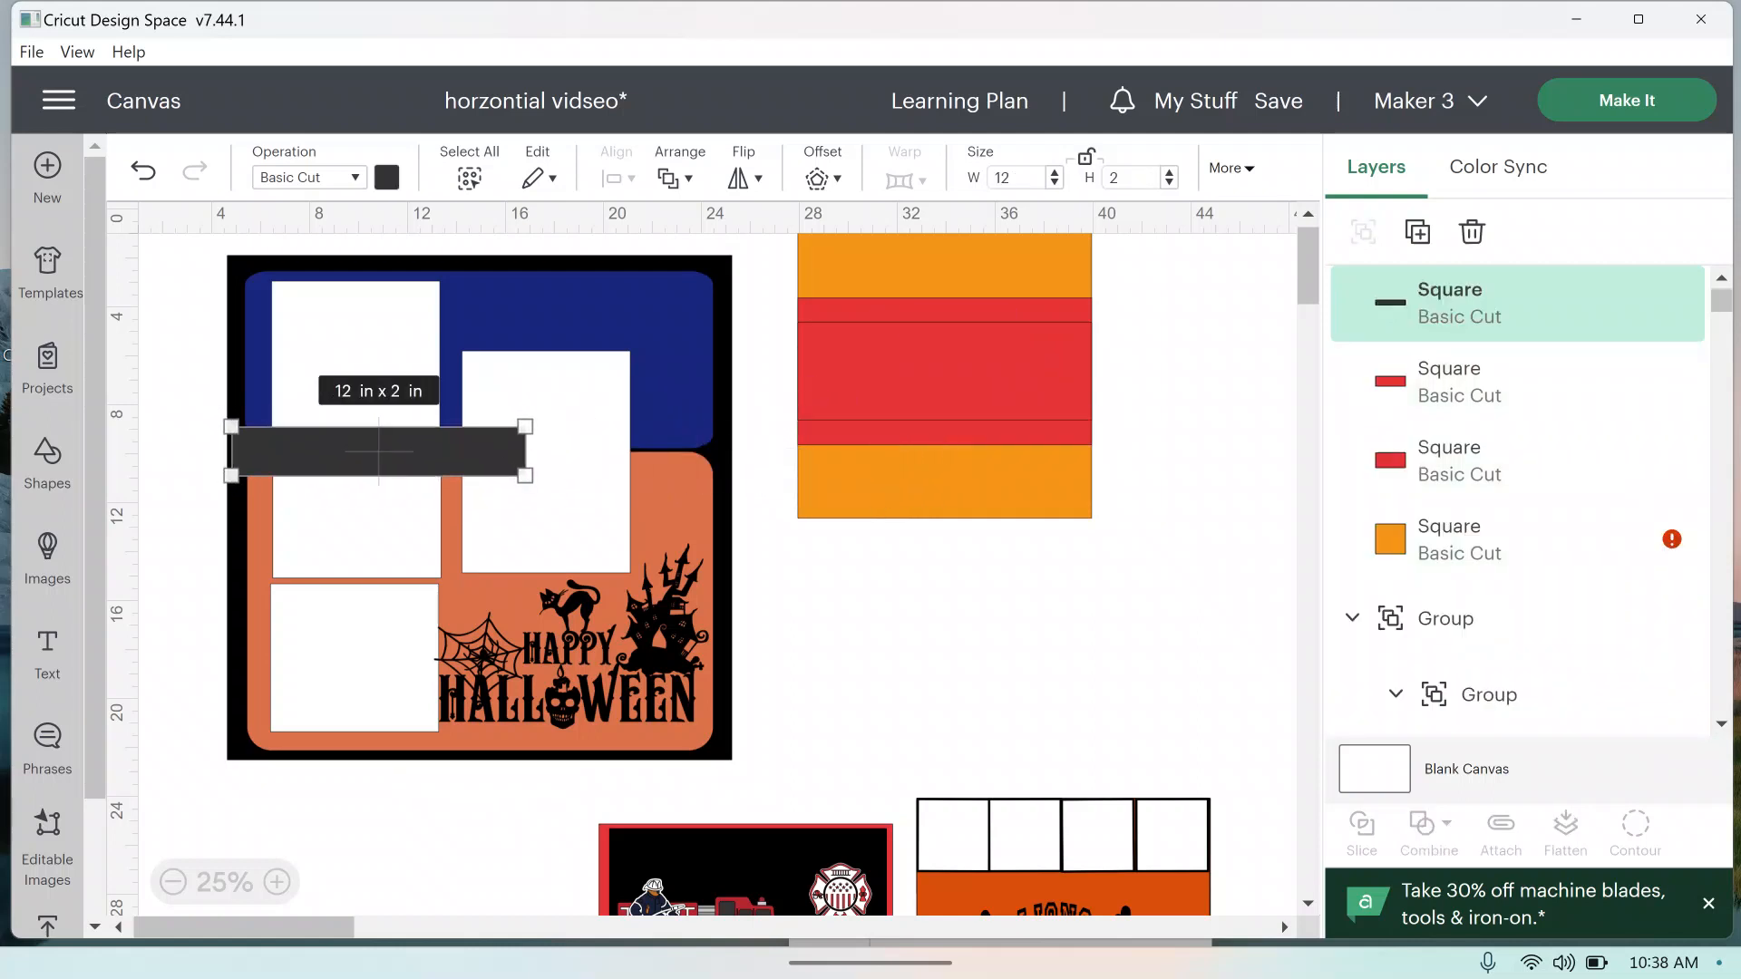
pyautogui.moveTo(525, 475); pyautogui.dragTo(718, 466)
pyautogui.click(674, 177)
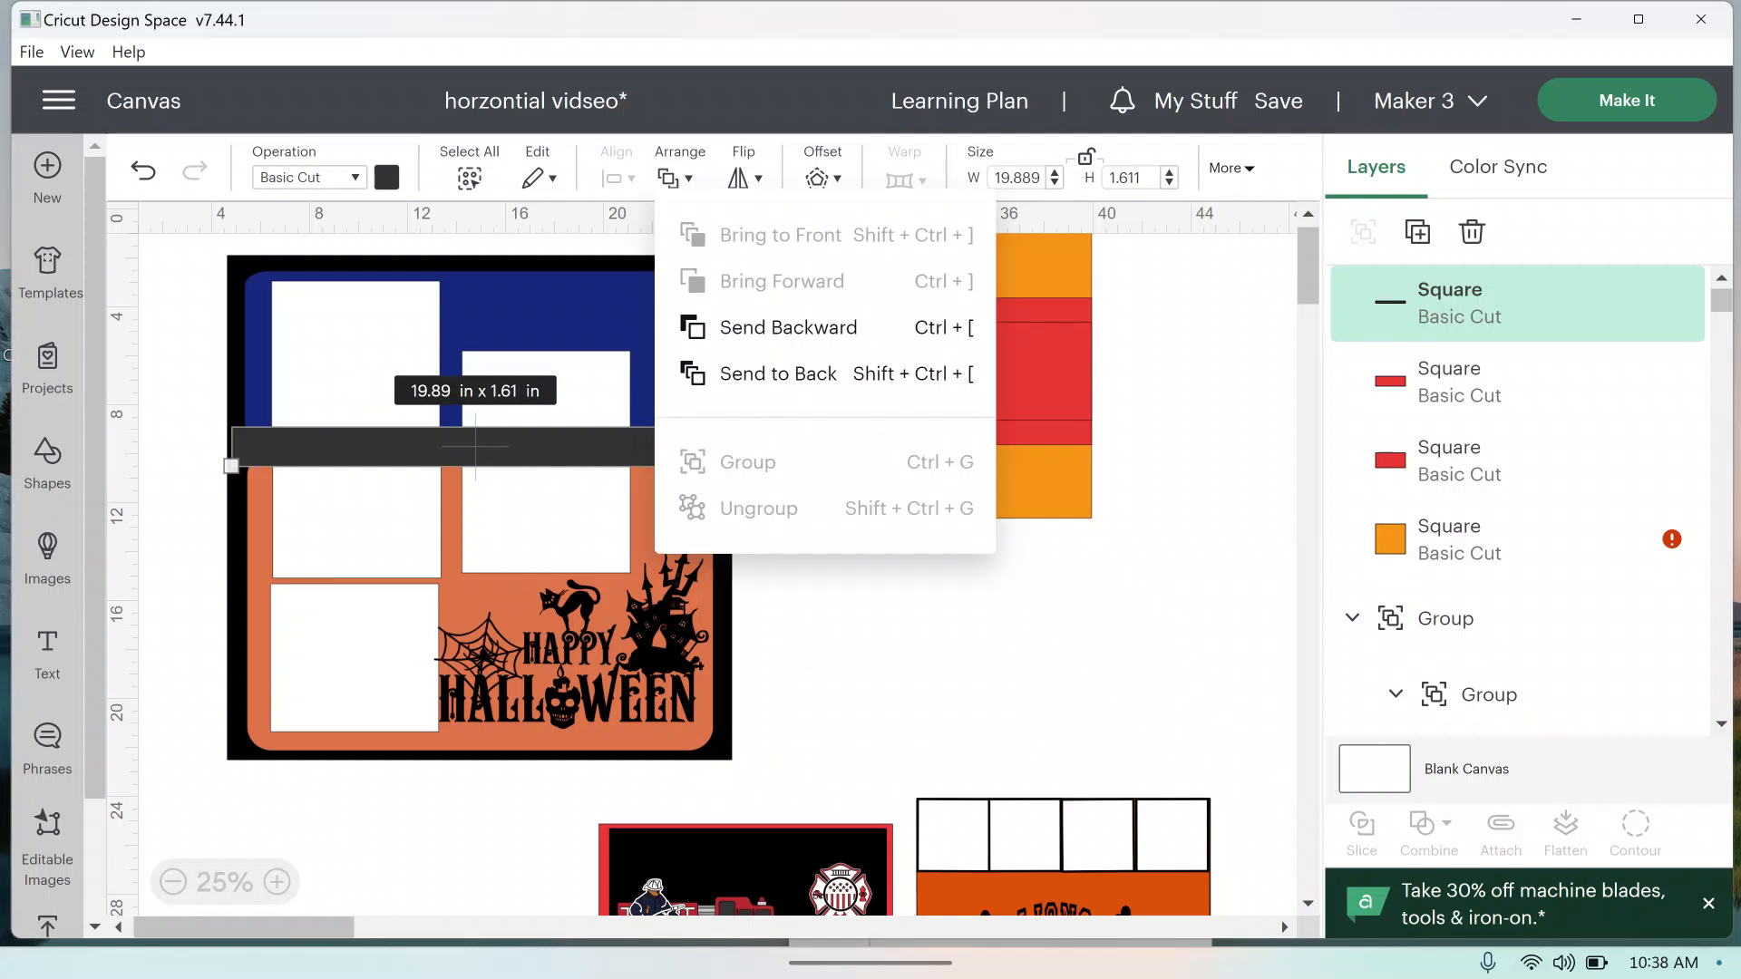
pyautogui.click(778, 373)
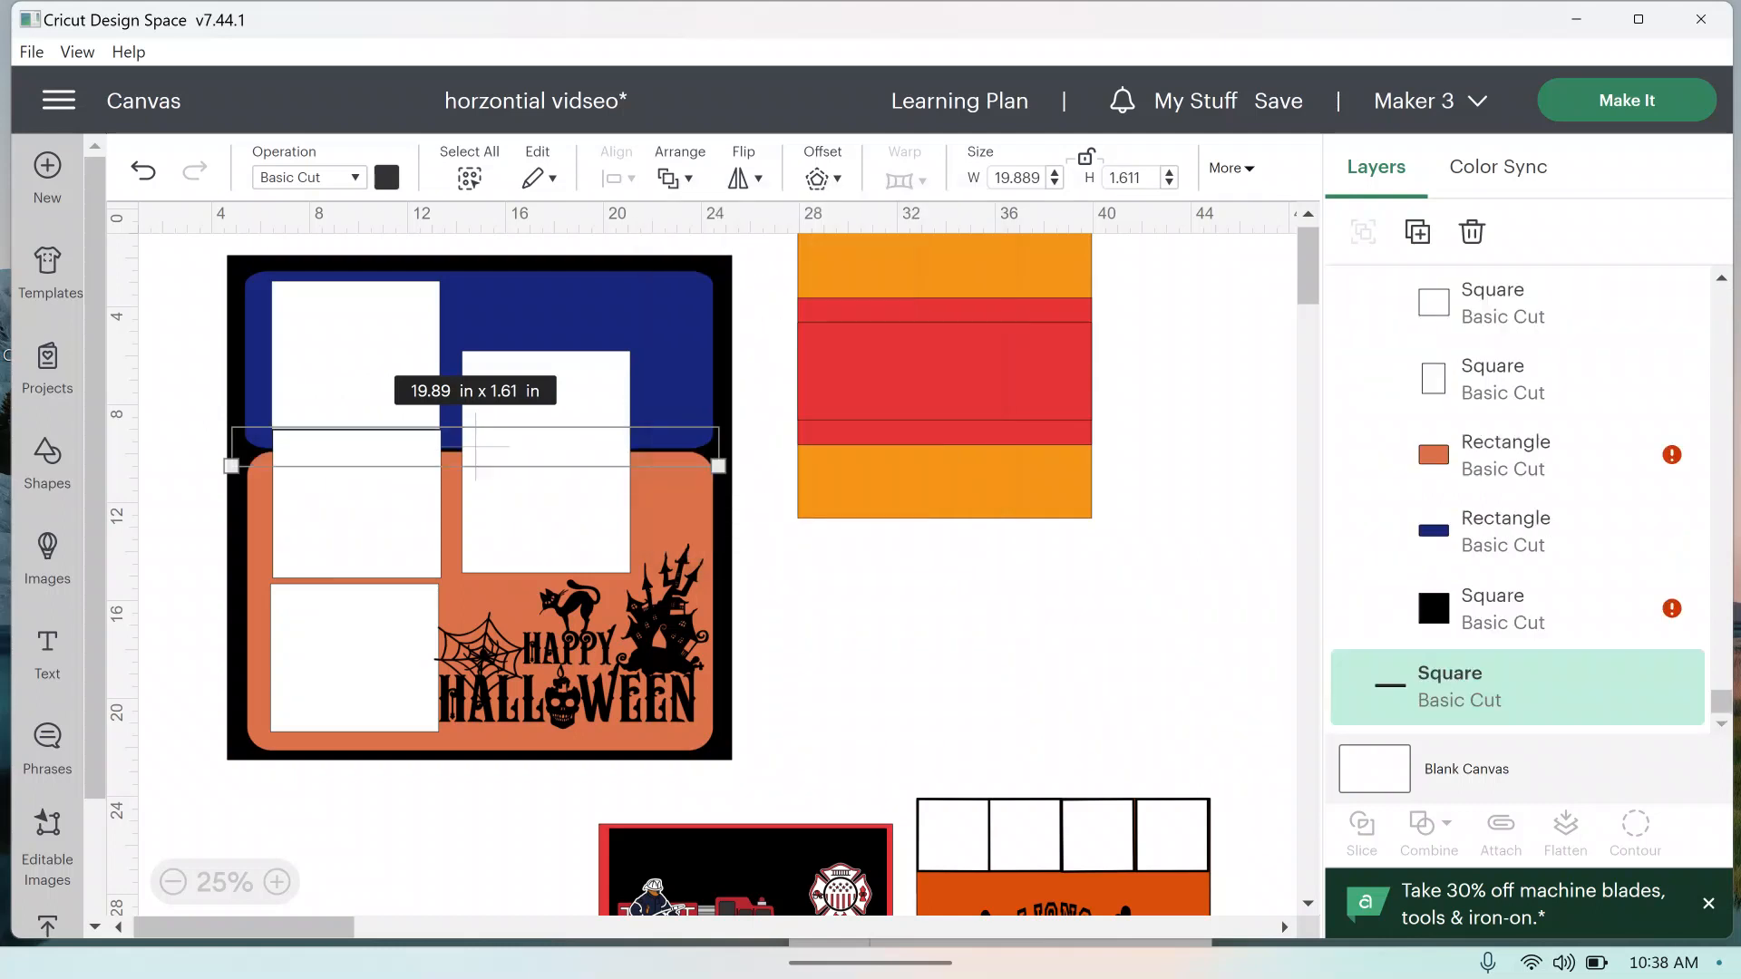
# Step: Bring the grey strip to the front and move it off the layout to just below the large orange square
pyautogui.click(674, 177)
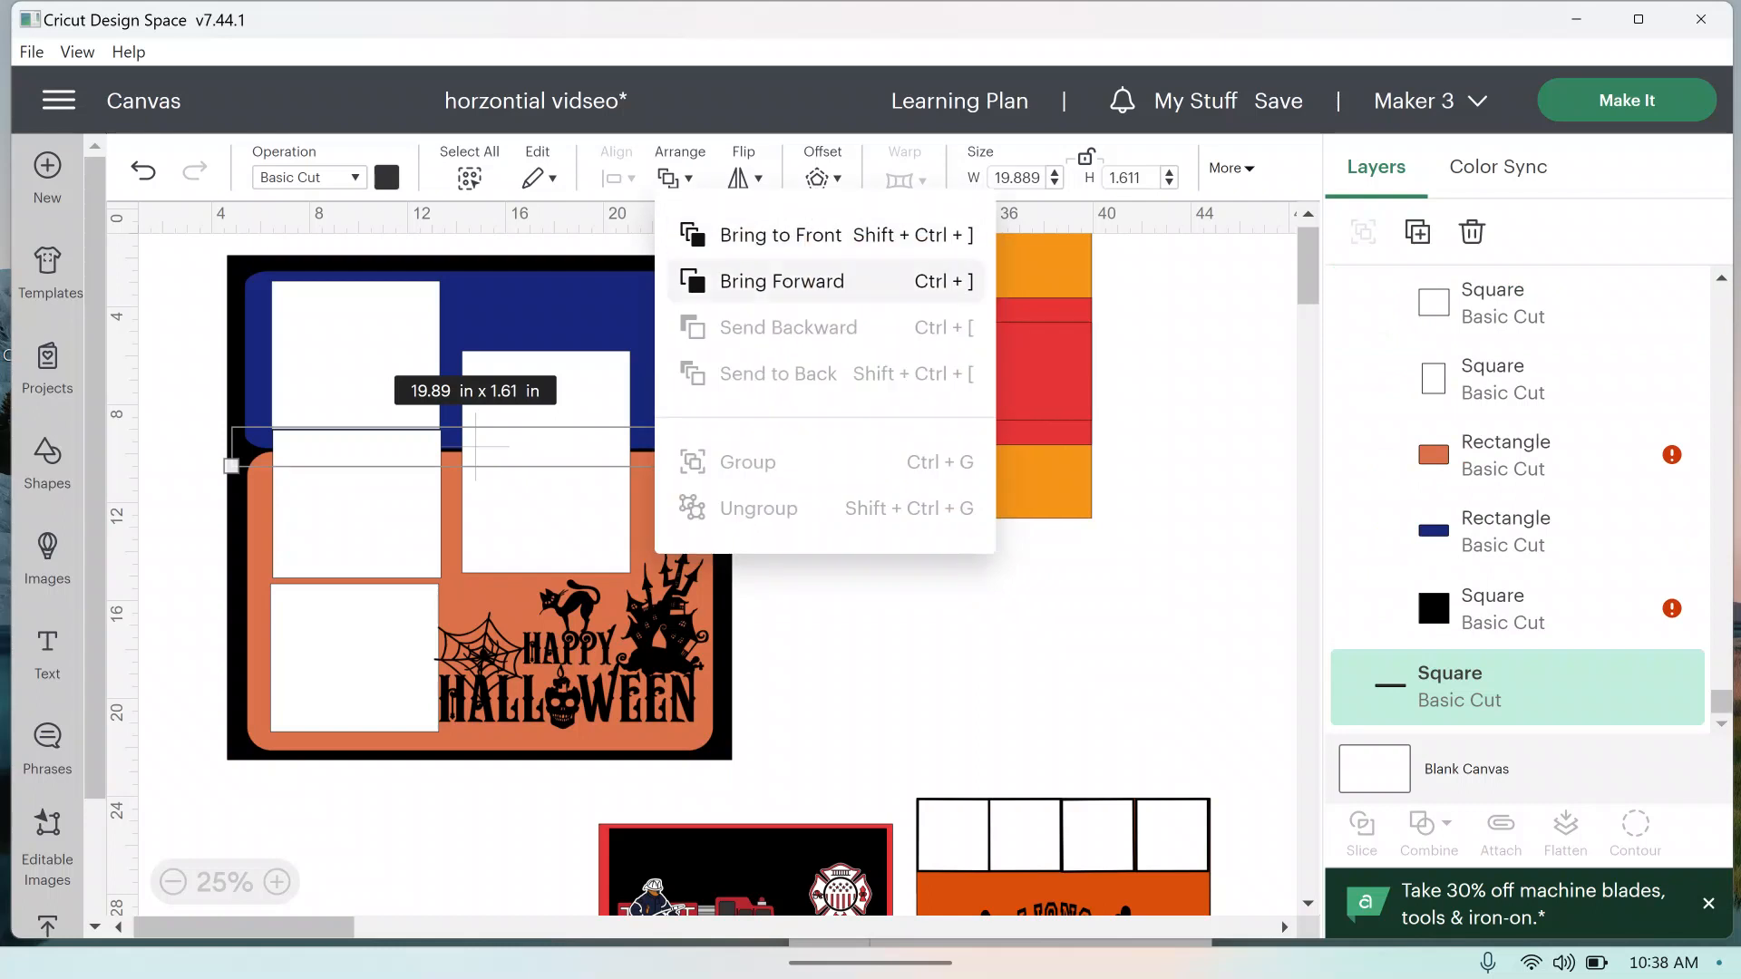
pyautogui.click(777, 235)
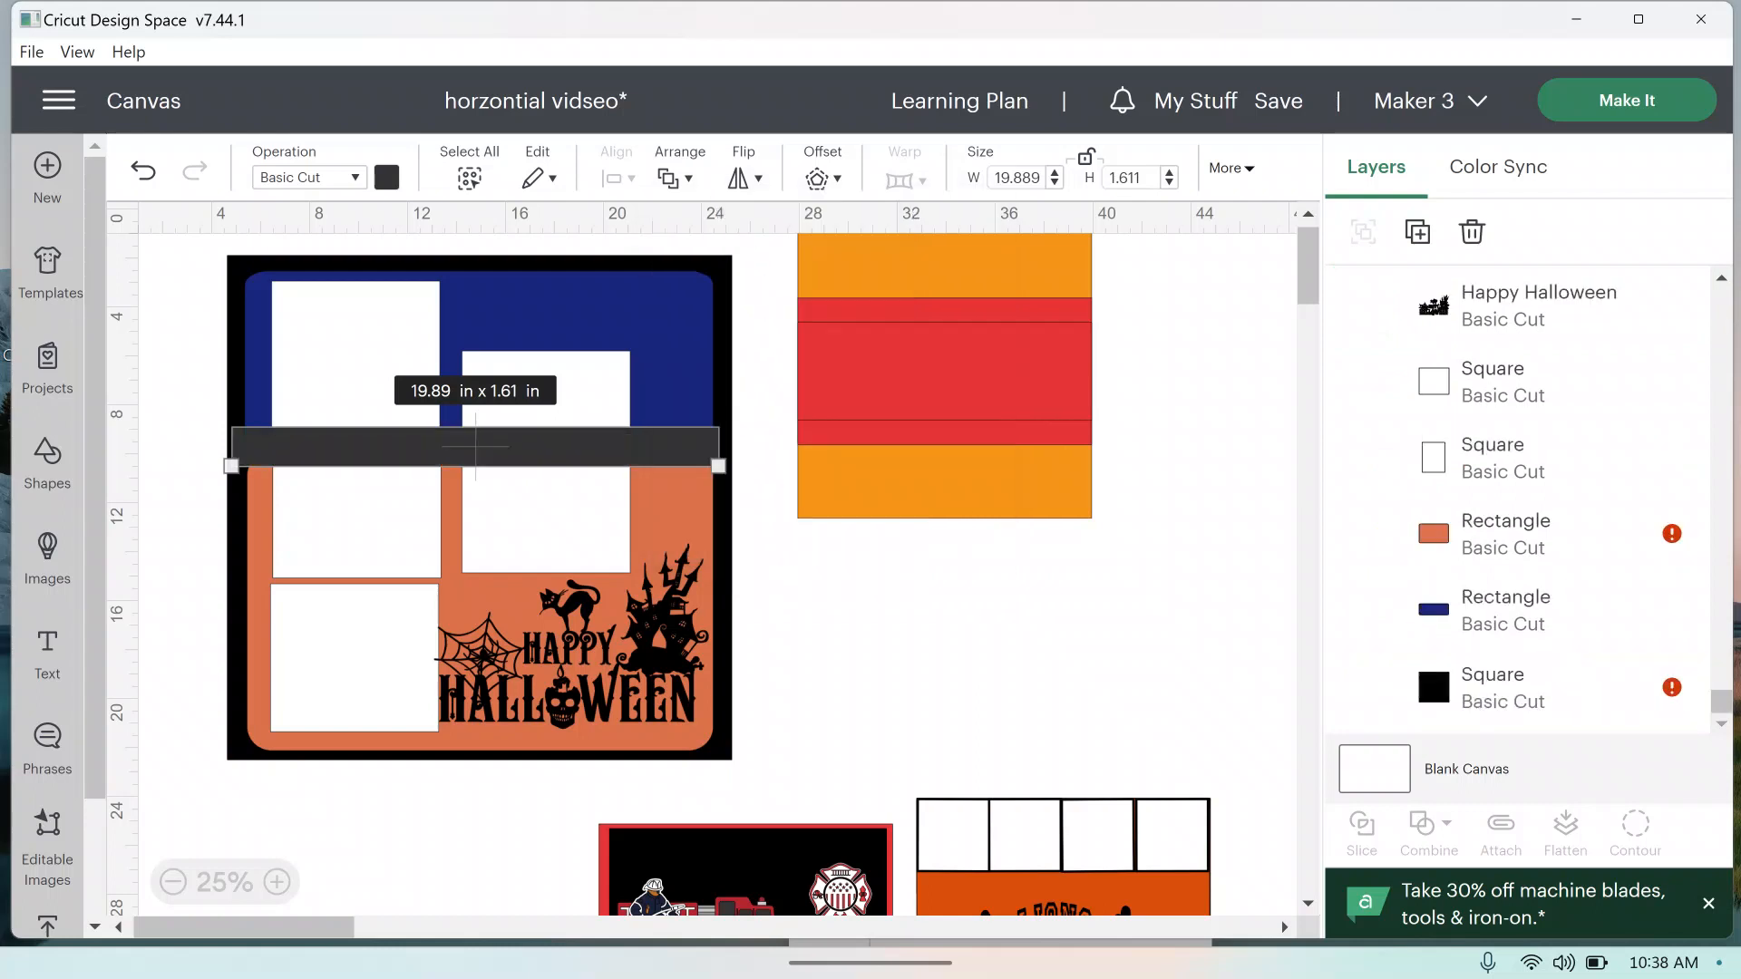
pyautogui.click(776, 363)
pyautogui.moveTo(475, 446); pyautogui.dragTo(983, 533)
# Step: Delete the Happy Halloween layout and move the firefighter layout into the cleared canvas area
pyautogui.click(479, 508)
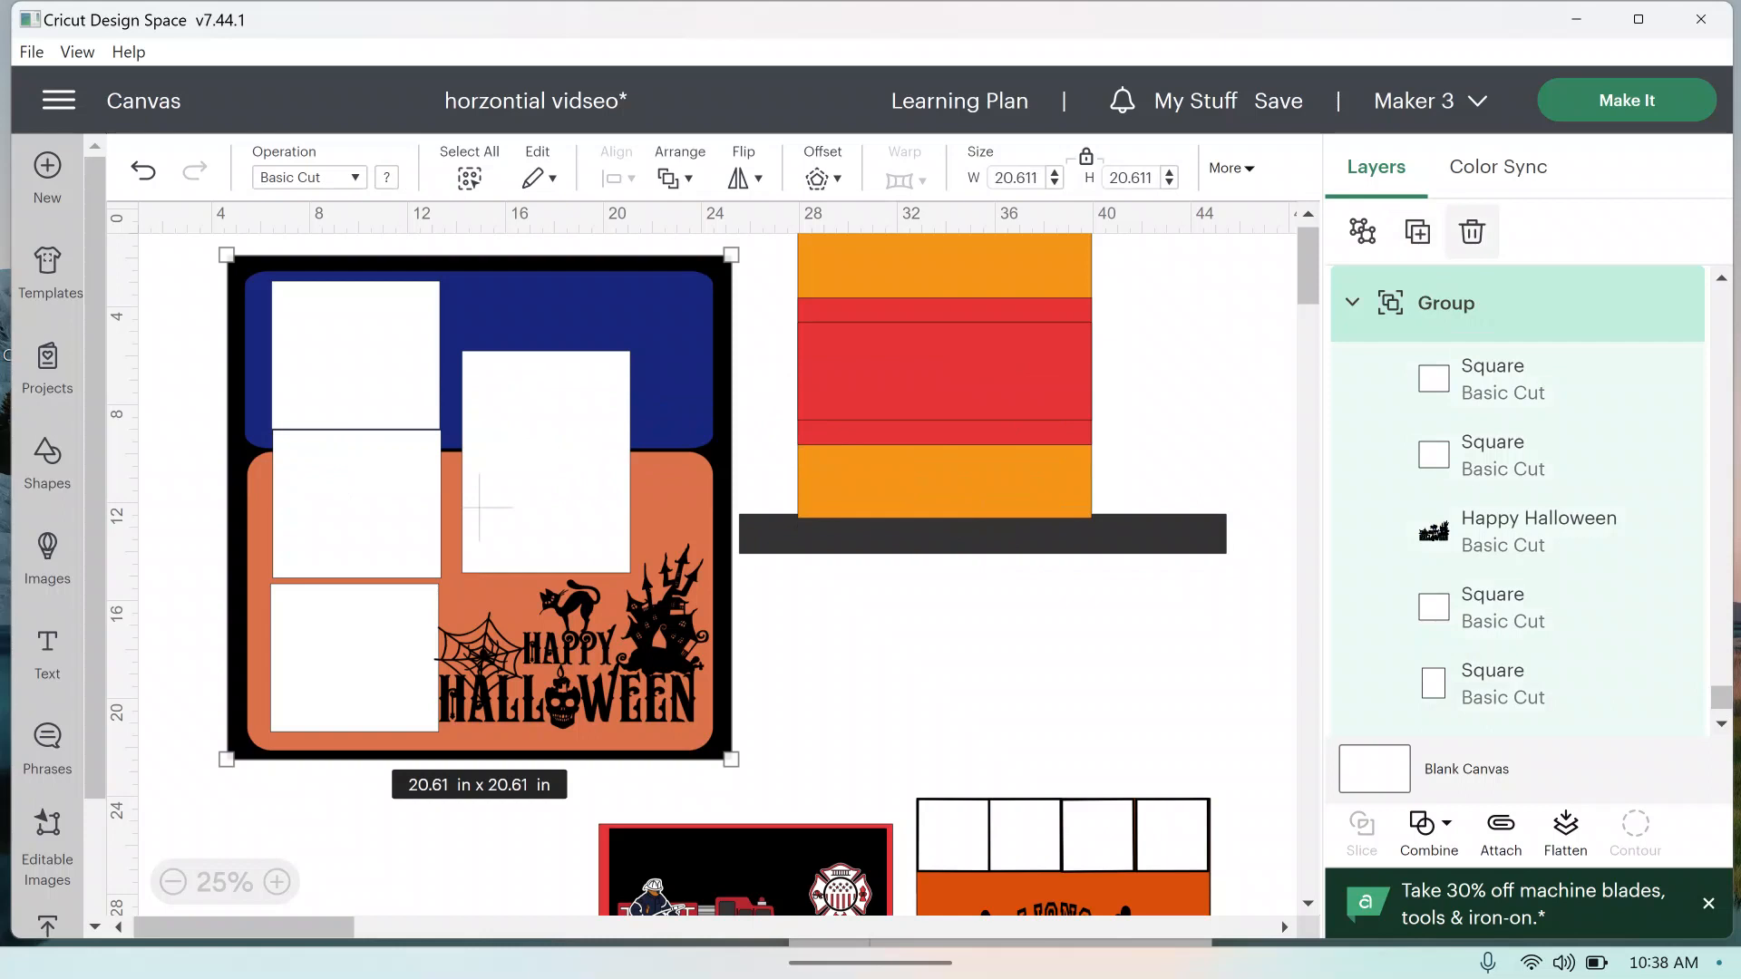
pyautogui.click(1471, 231)
pyautogui.moveTo(743, 870); pyautogui.dragTo(427, 344)
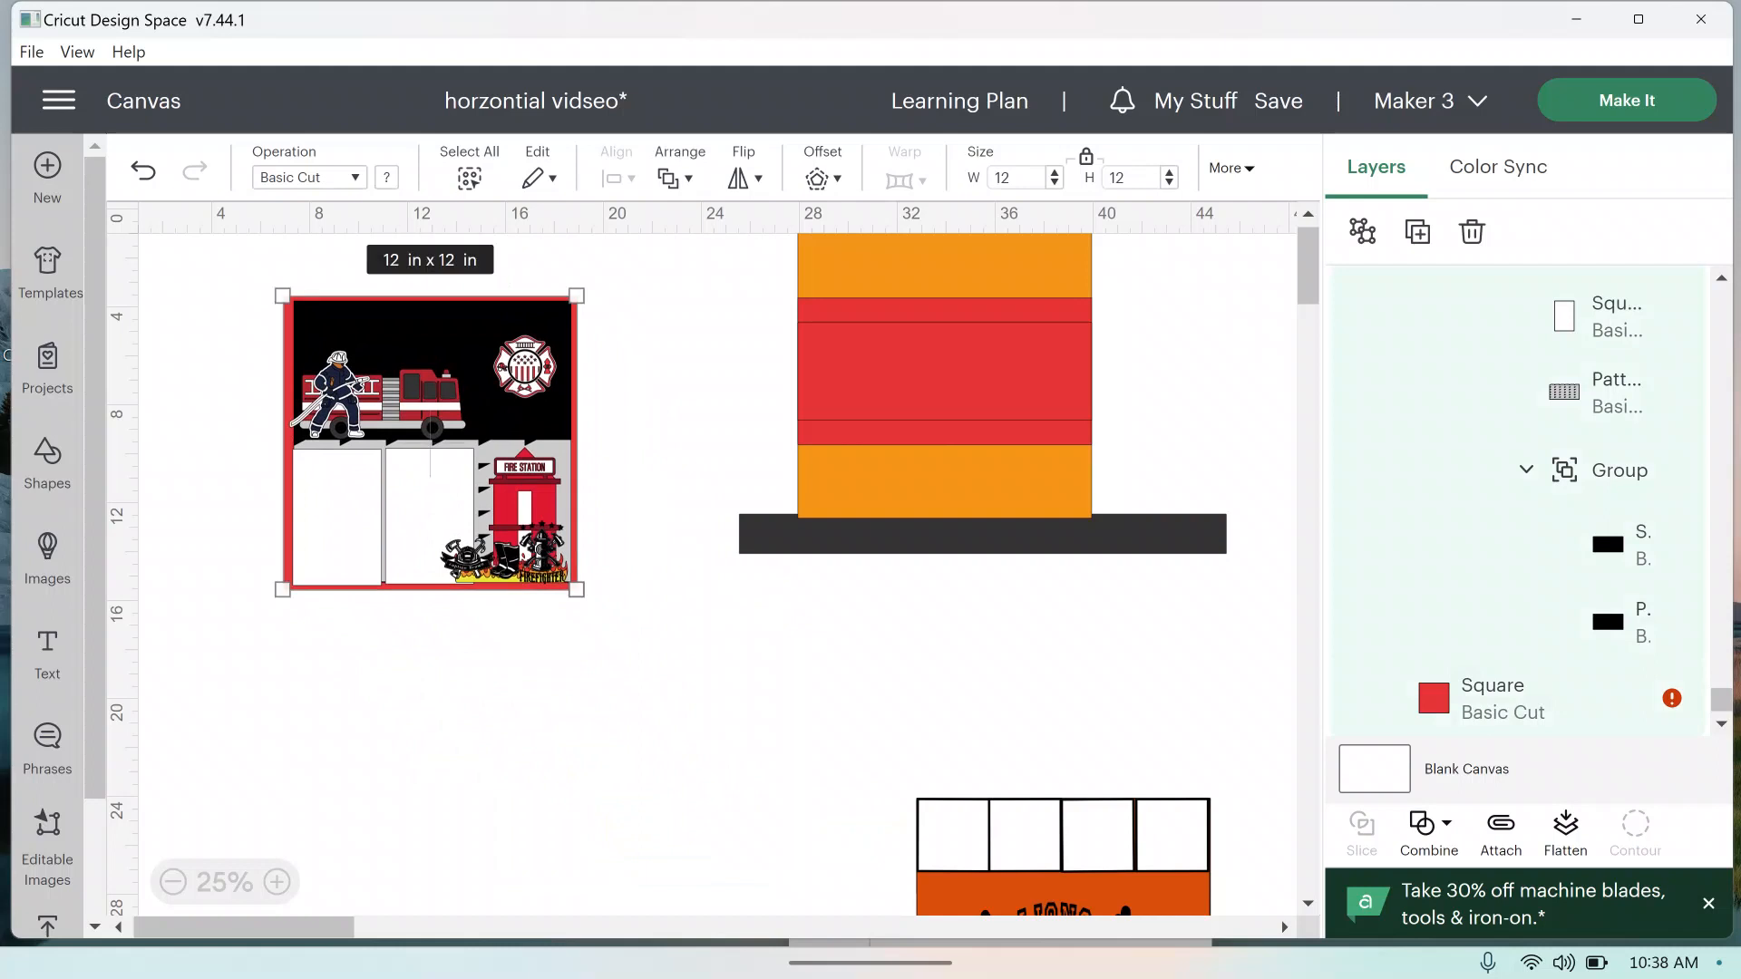
# Step: Enlarge the firefighter layout to about 18.6 in square and shift it toward the canvas's upper-left corner
pyautogui.moveTo(576, 590); pyautogui.dragTo(738, 750)
pyautogui.moveTo(511, 532); pyautogui.dragTo(432, 482)
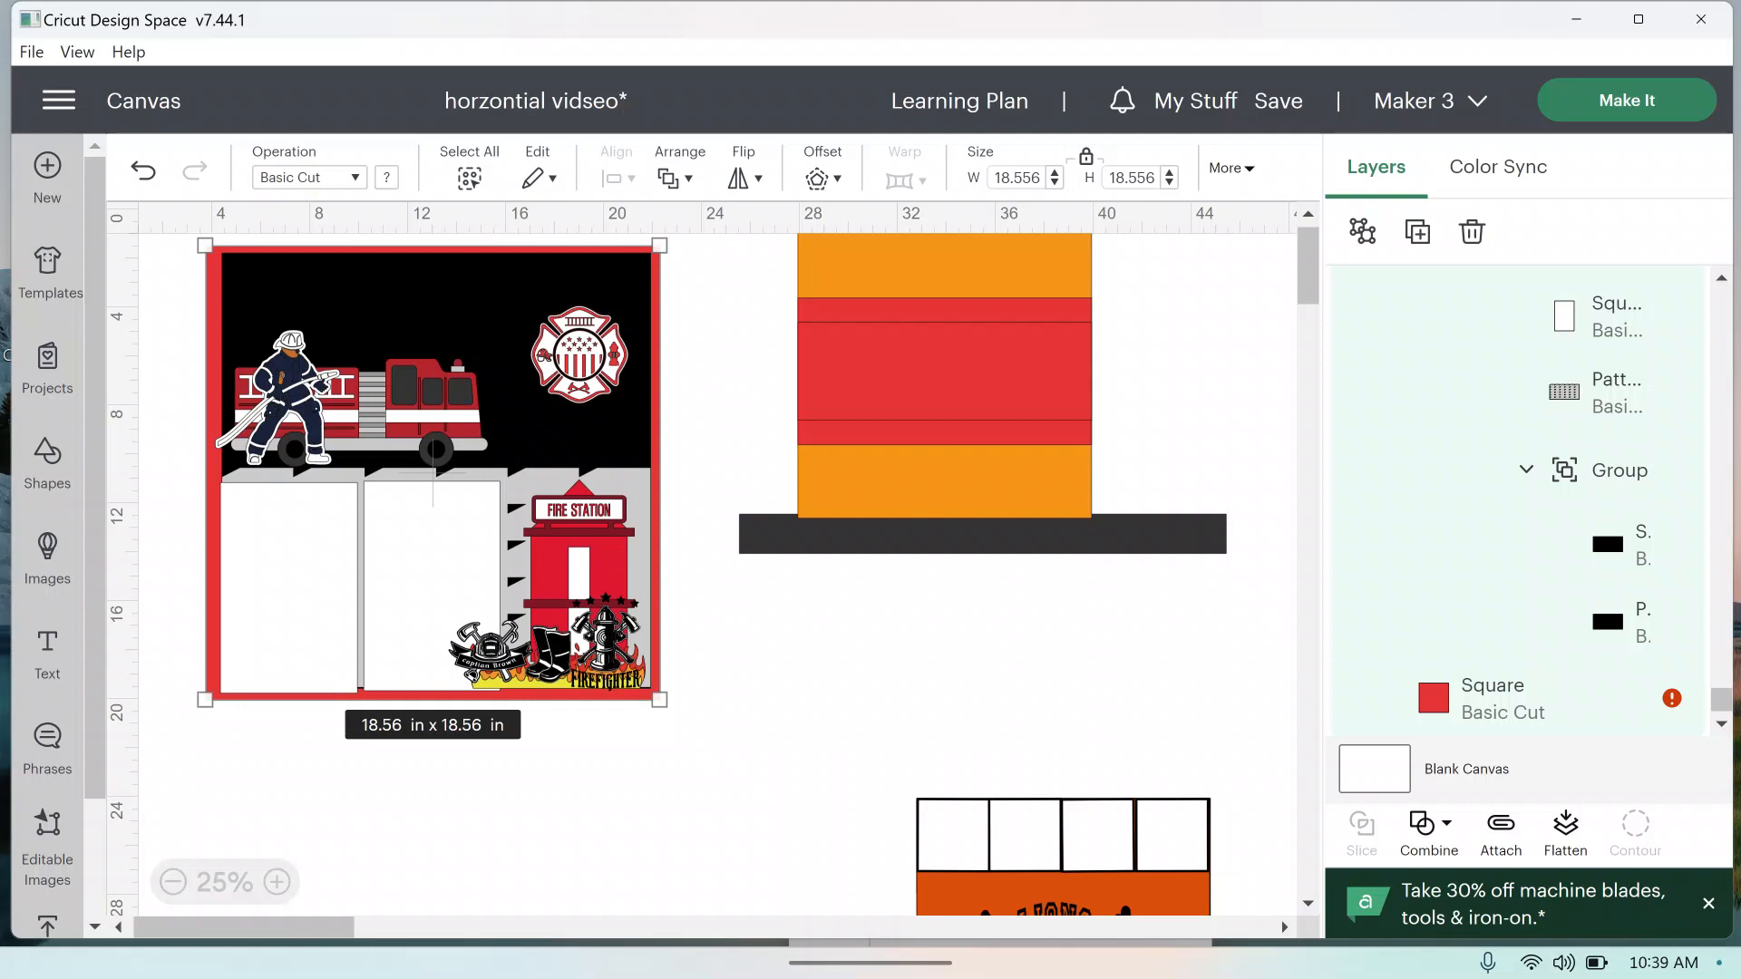
# Step: Recolor the dark grey strip below the orange square red and reduce it to about 10.7 × 1.1 in
pyautogui.moveTo(982, 534); pyautogui.dragTo(990, 607)
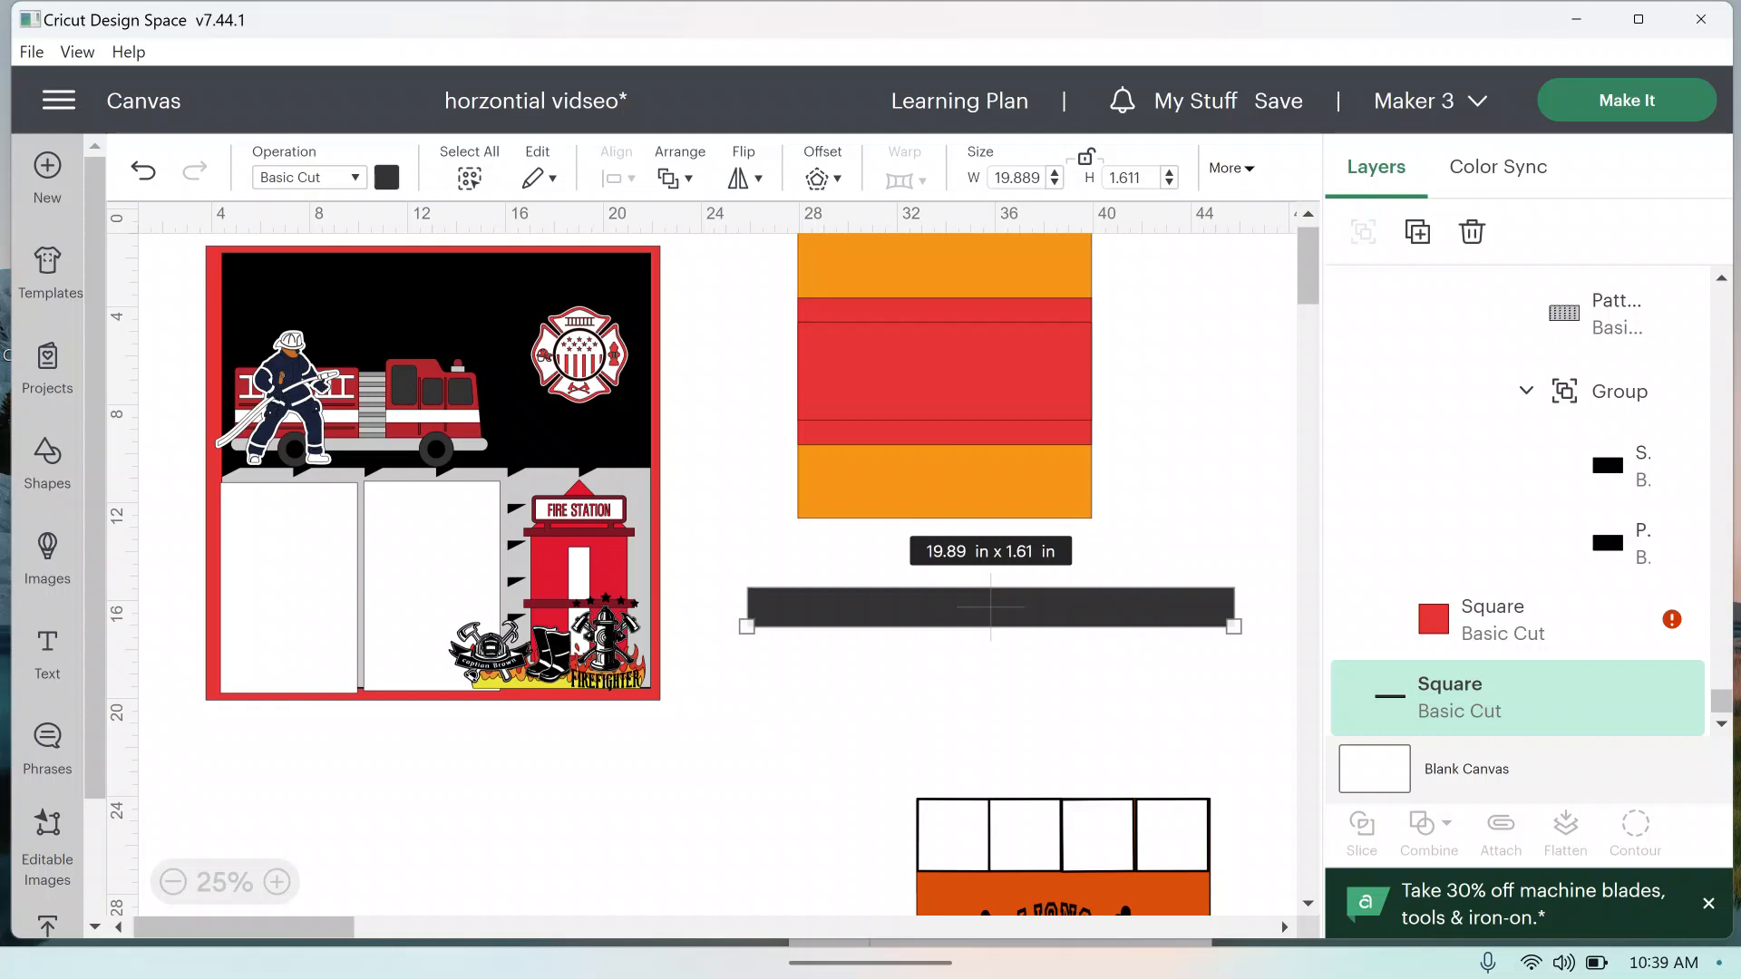
pyautogui.click(387, 177)
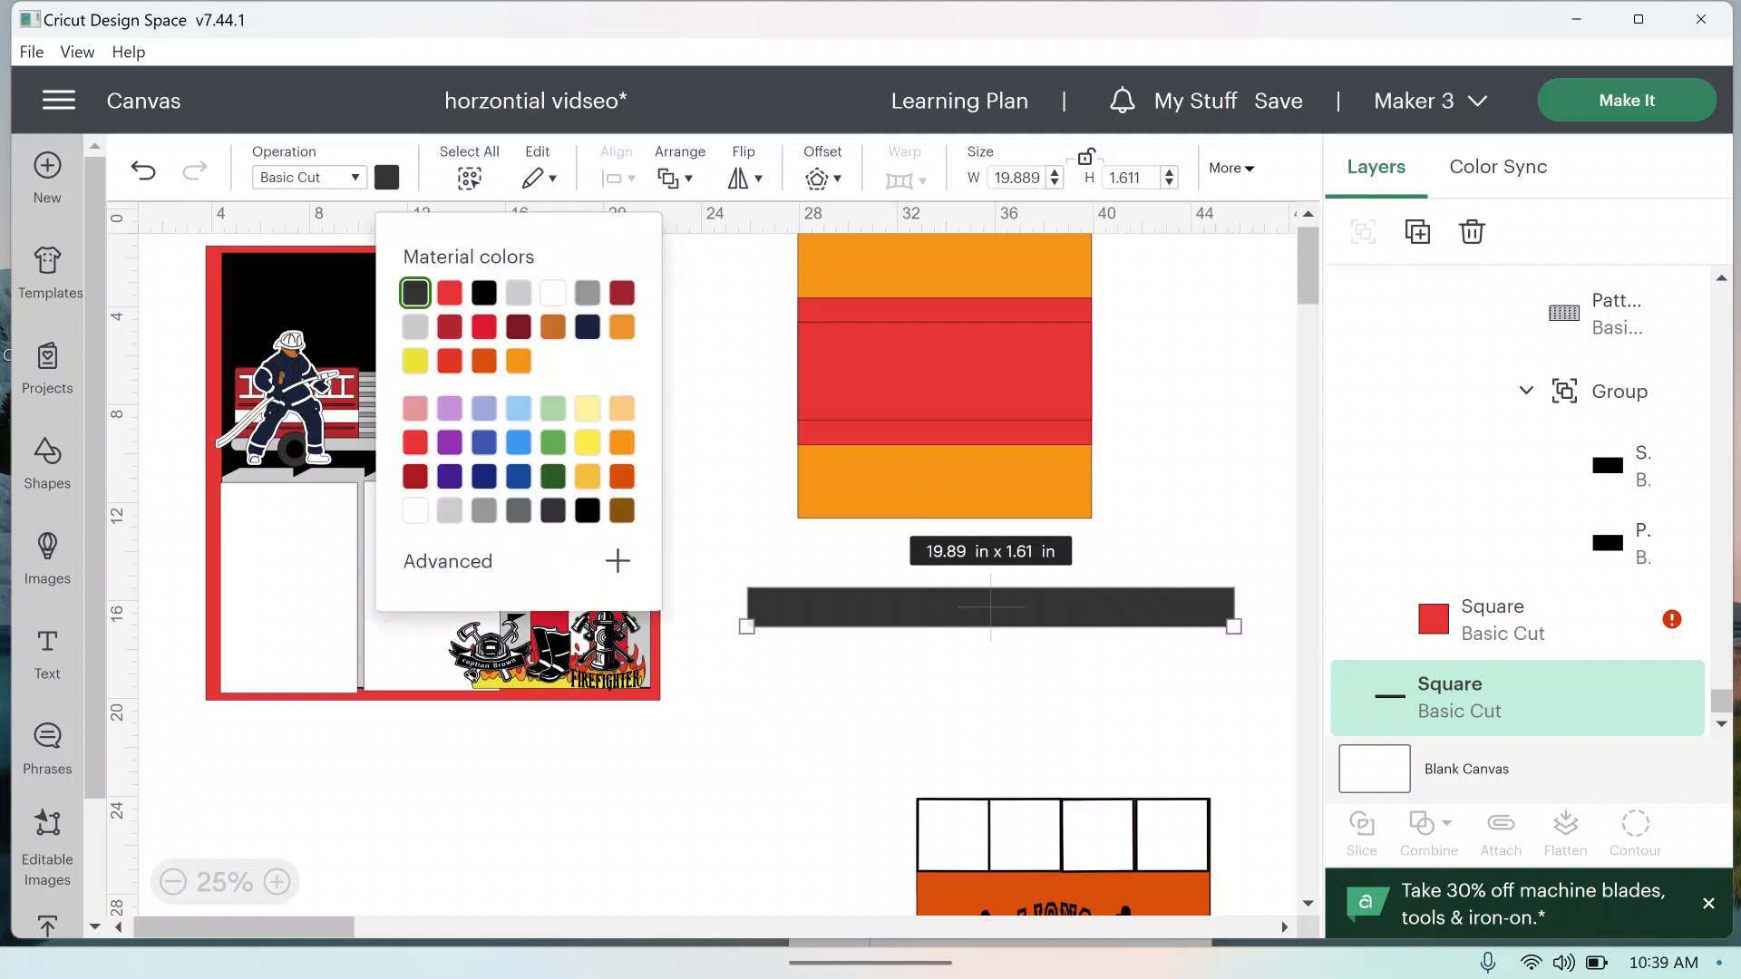
pyautogui.click(450, 293)
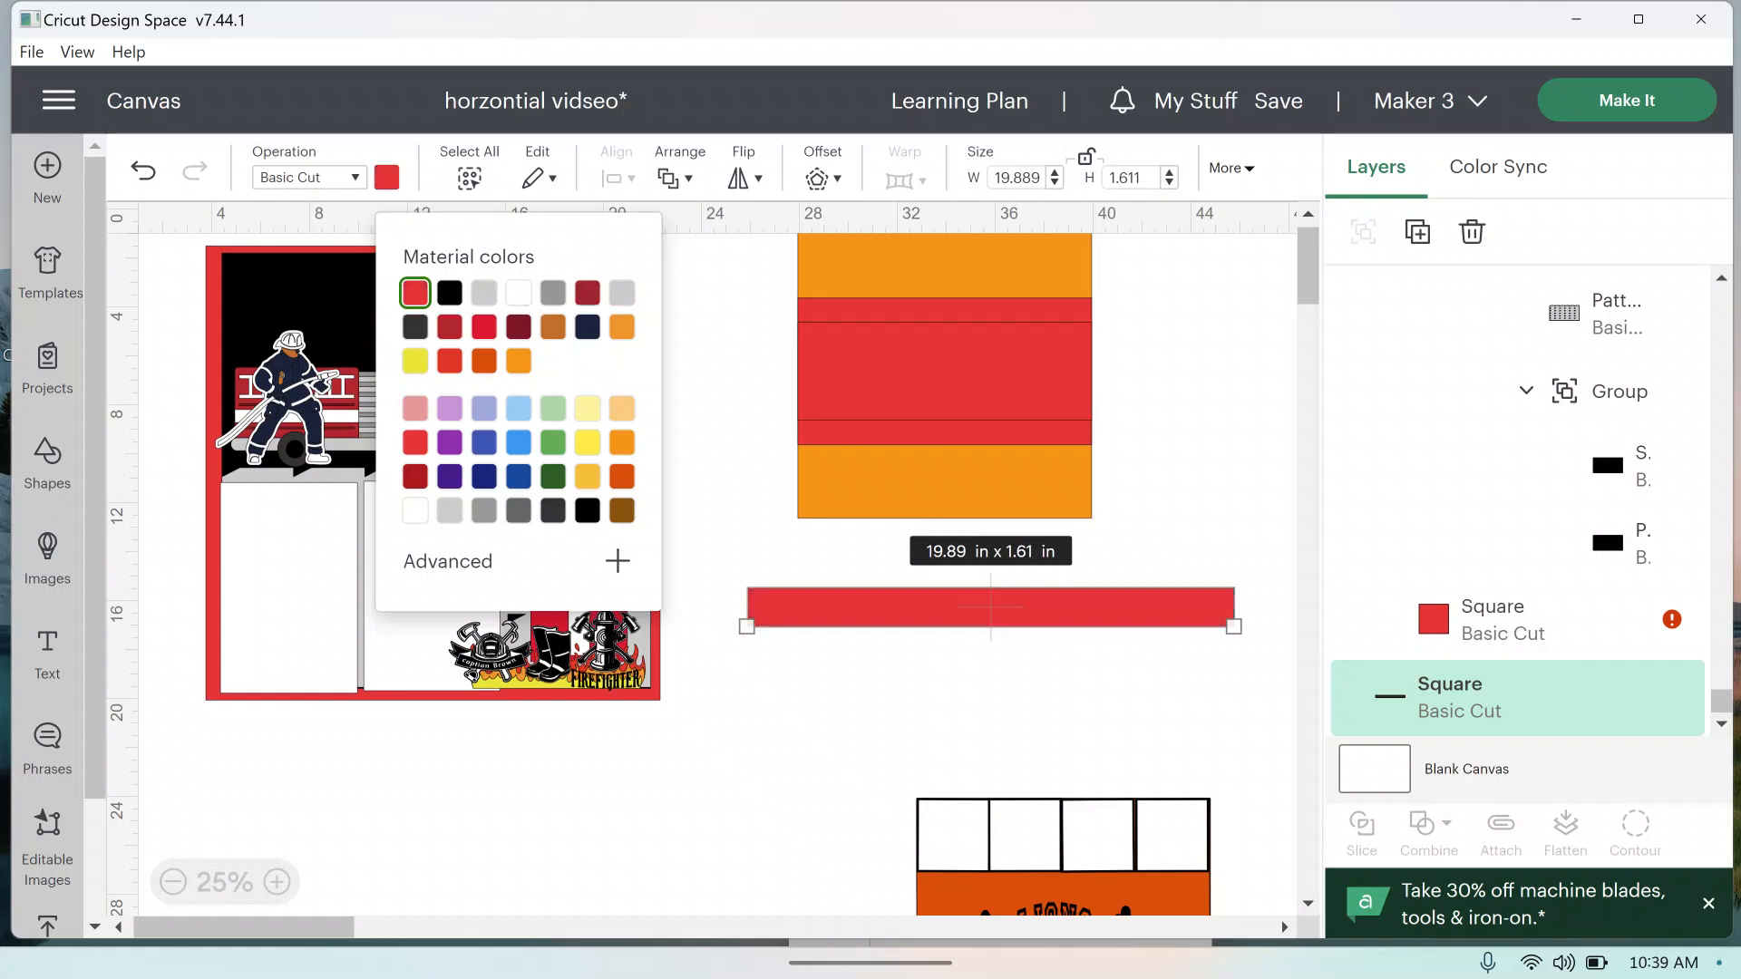
pyautogui.moveTo(1233, 626); pyautogui.dragTo(1008, 614)
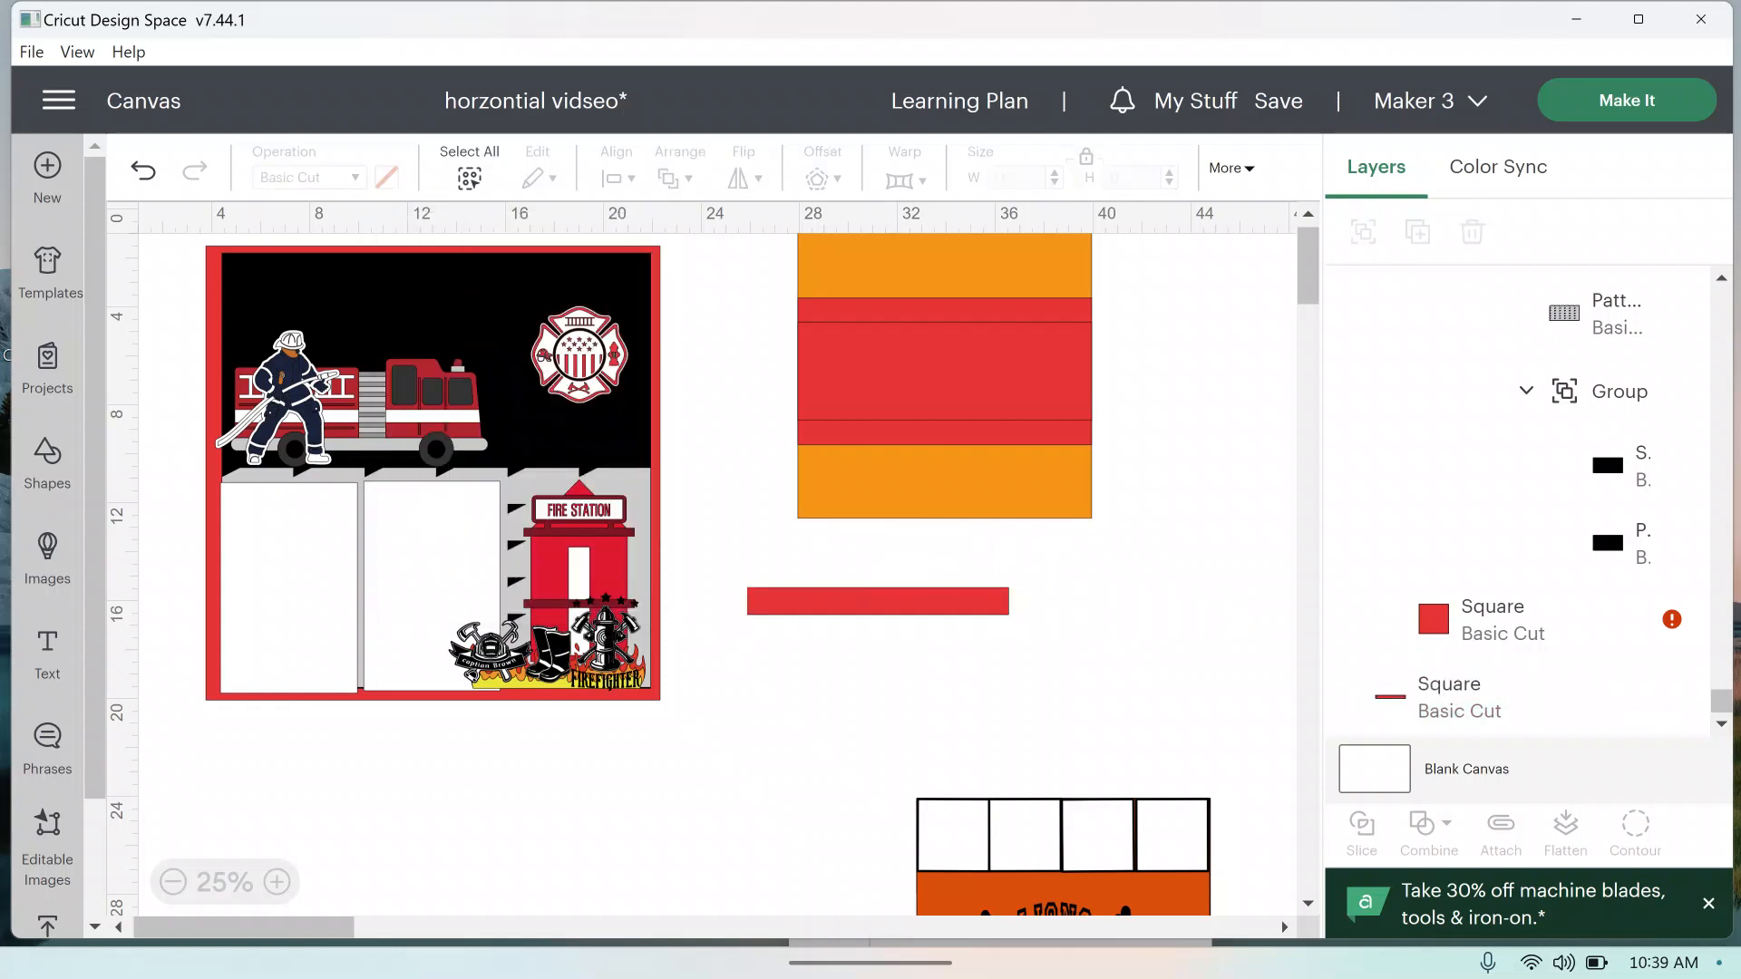
# Step: Place the red strip in front along the firefighter layout's horizontal seam and stretch it to about 18.1 × 1 in
pyautogui.moveTo(885, 622); pyautogui.dragTo(745, 557)
pyautogui.click(870, 632)
pyautogui.moveTo(878, 601); pyautogui.dragTo(342, 473)
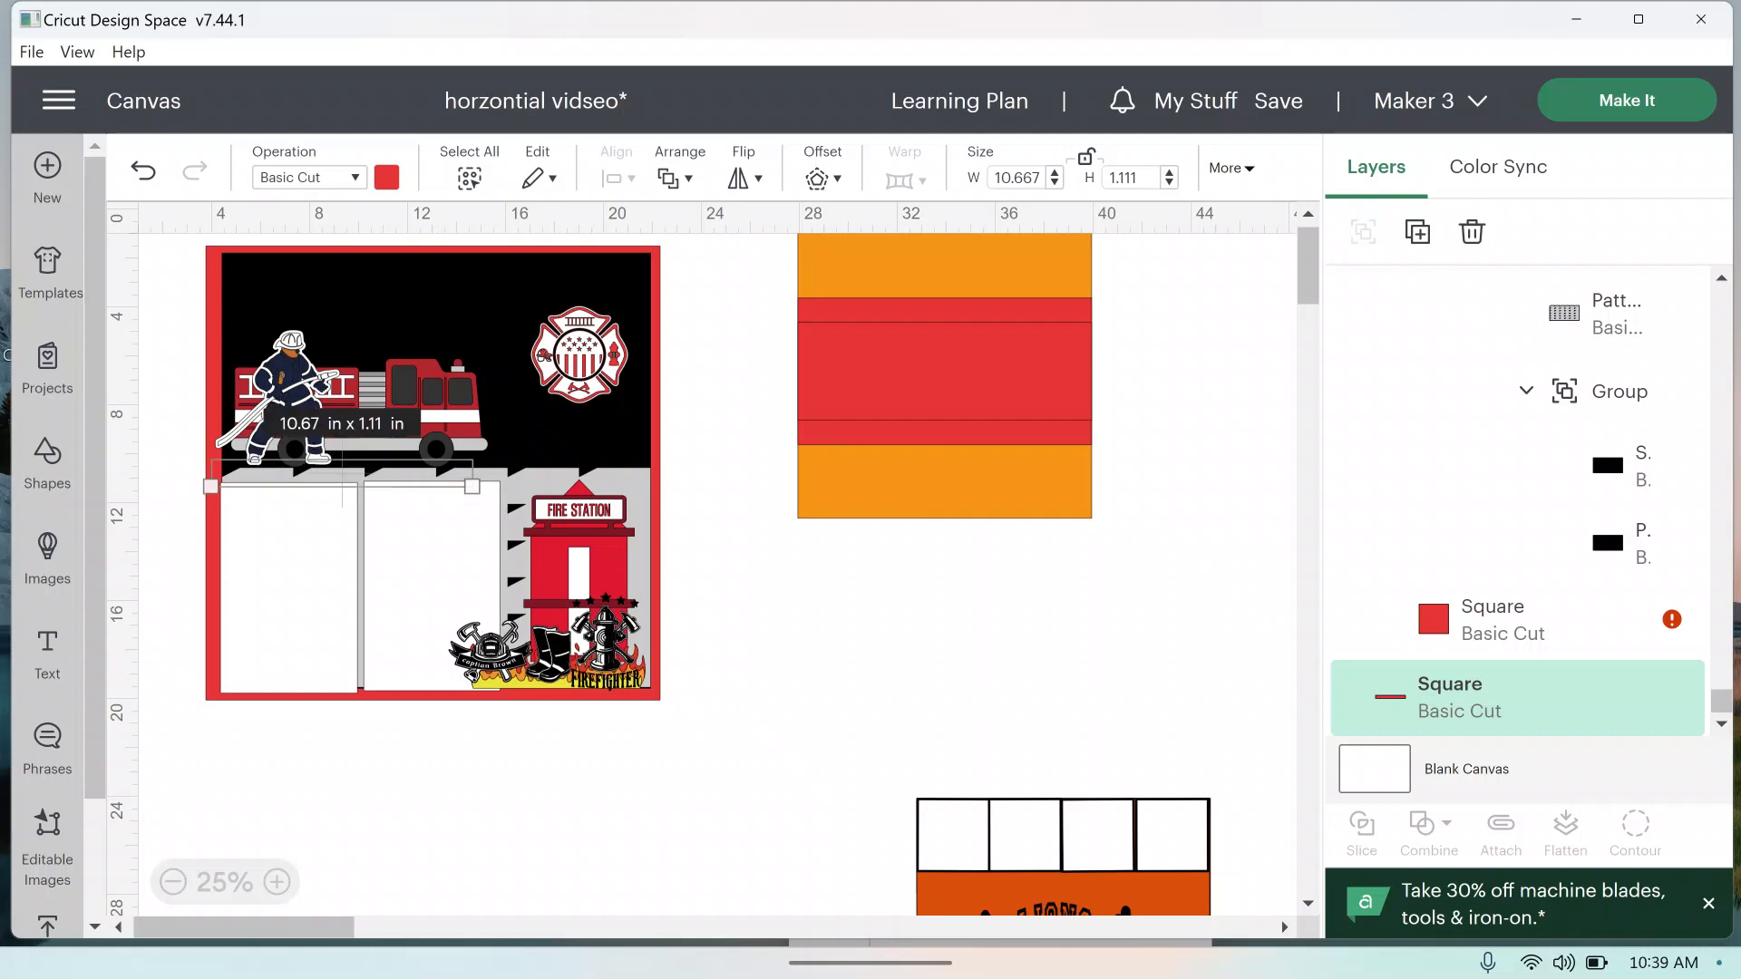
pyautogui.click(675, 177)
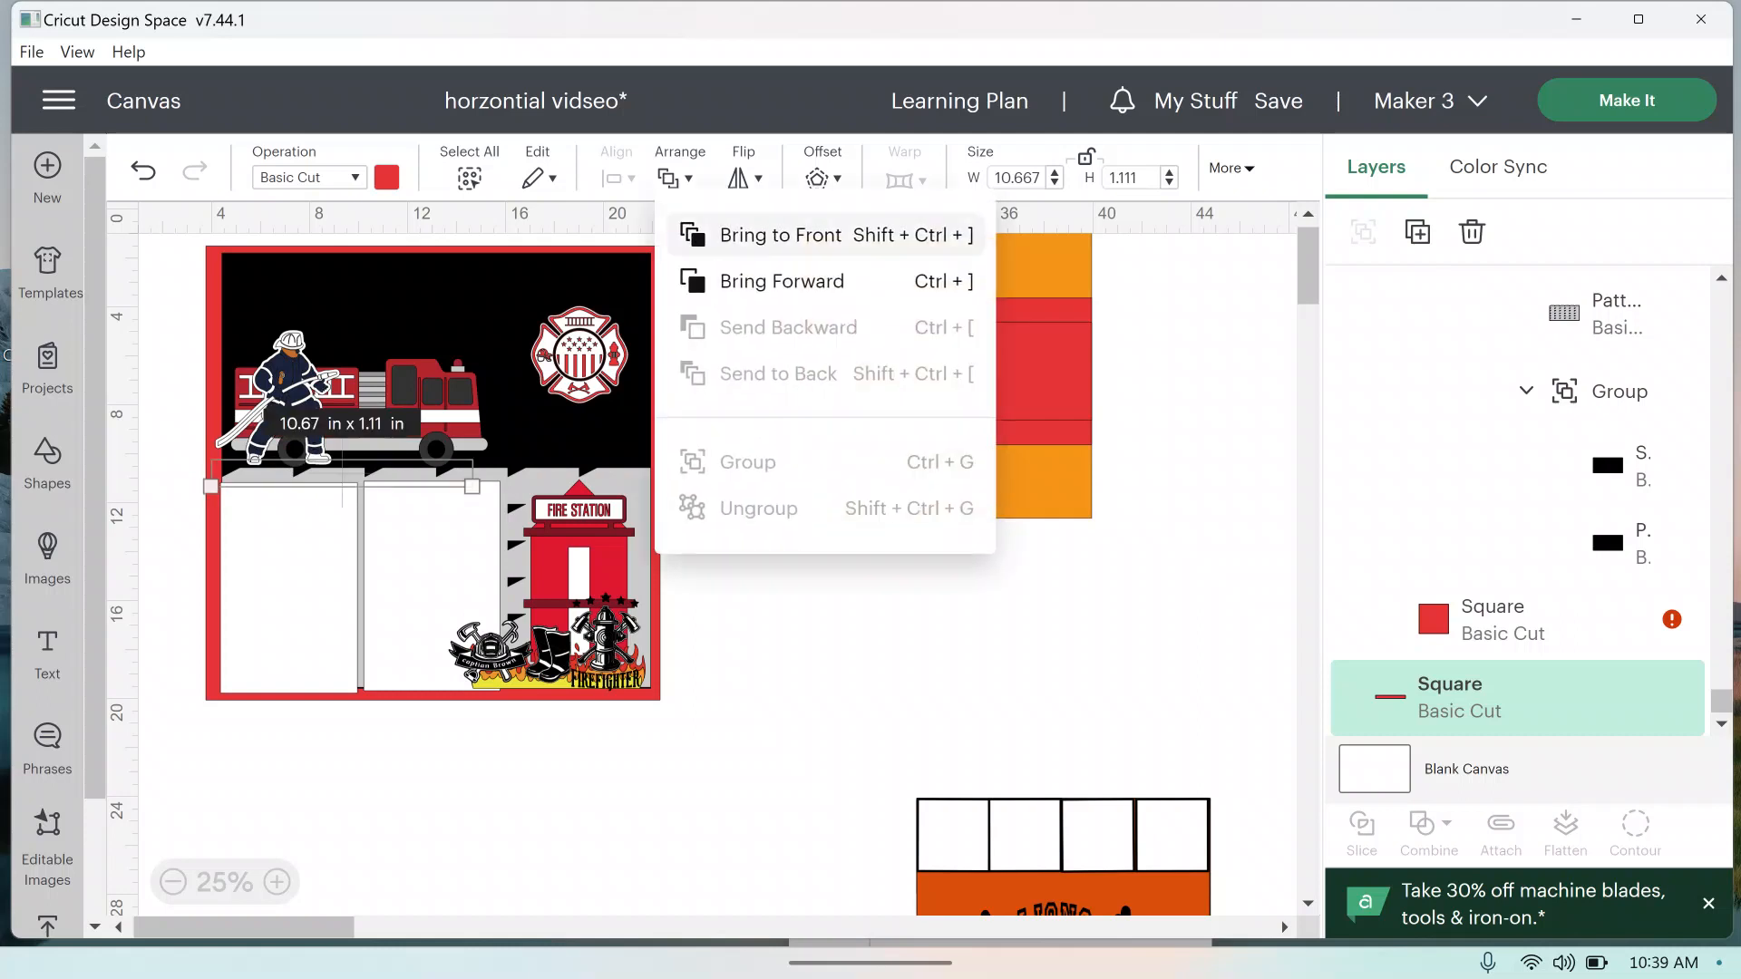
pyautogui.click(778, 235)
pyautogui.moveTo(472, 487); pyautogui.dragTo(653, 483)
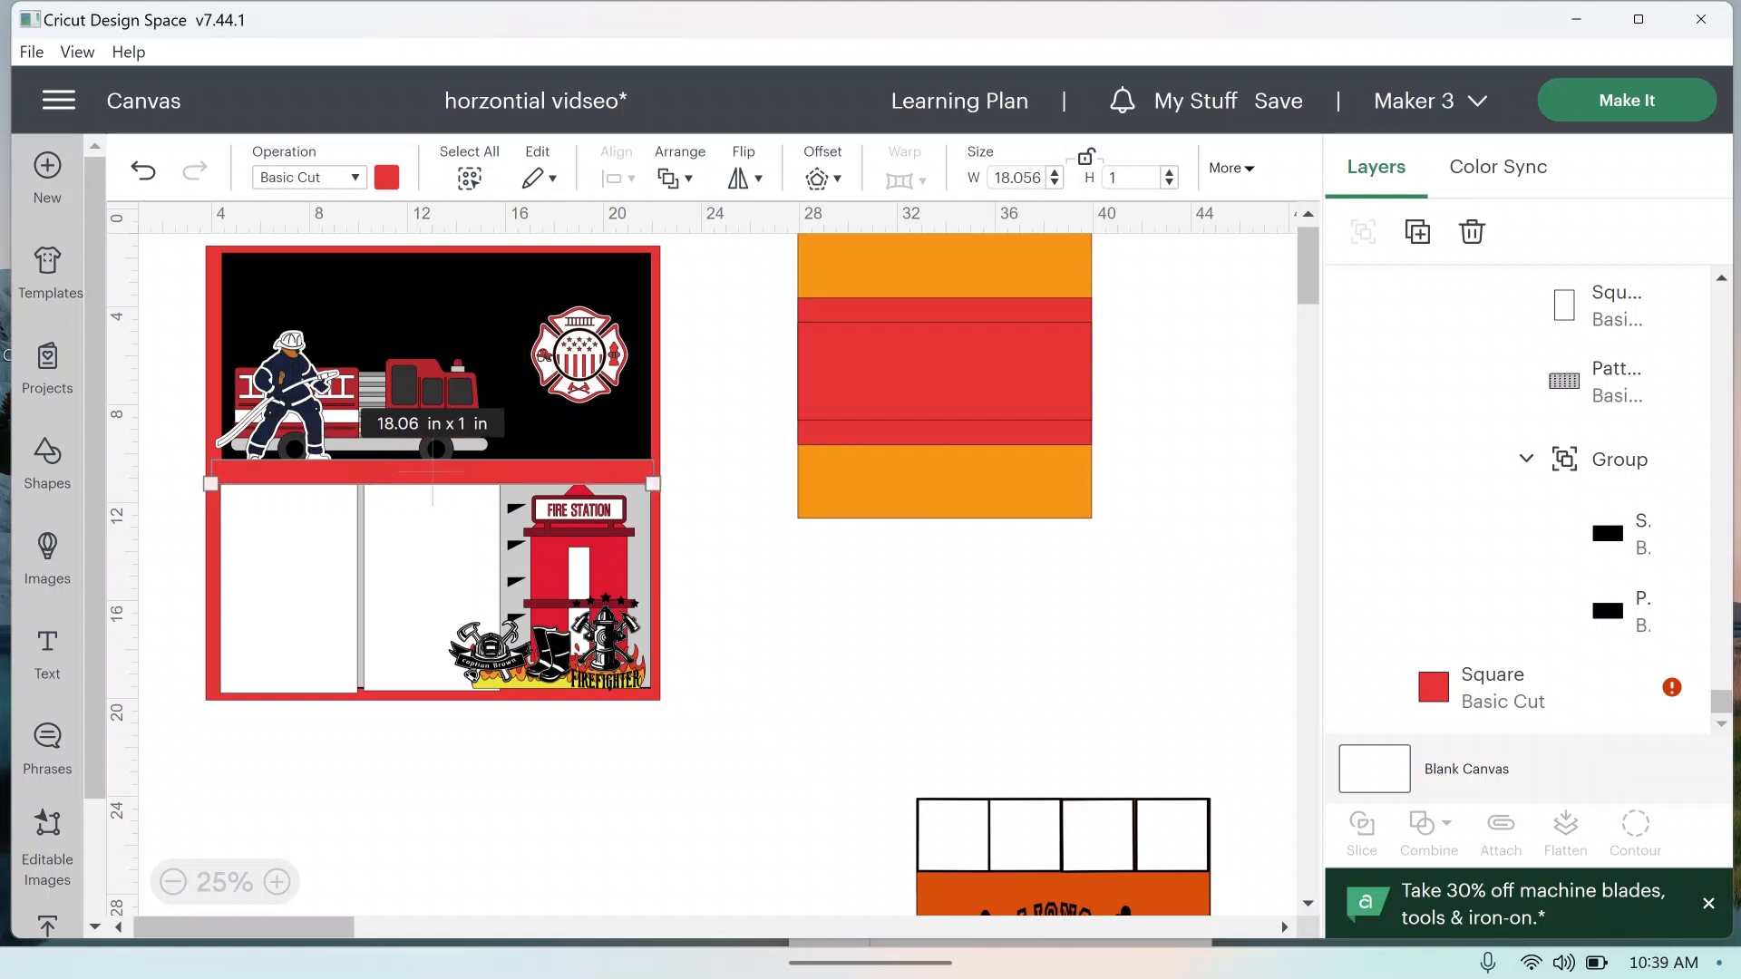
# Step: Move the red strip off to just below the orange square and delete the firefighter layout
pyautogui.click(725, 580)
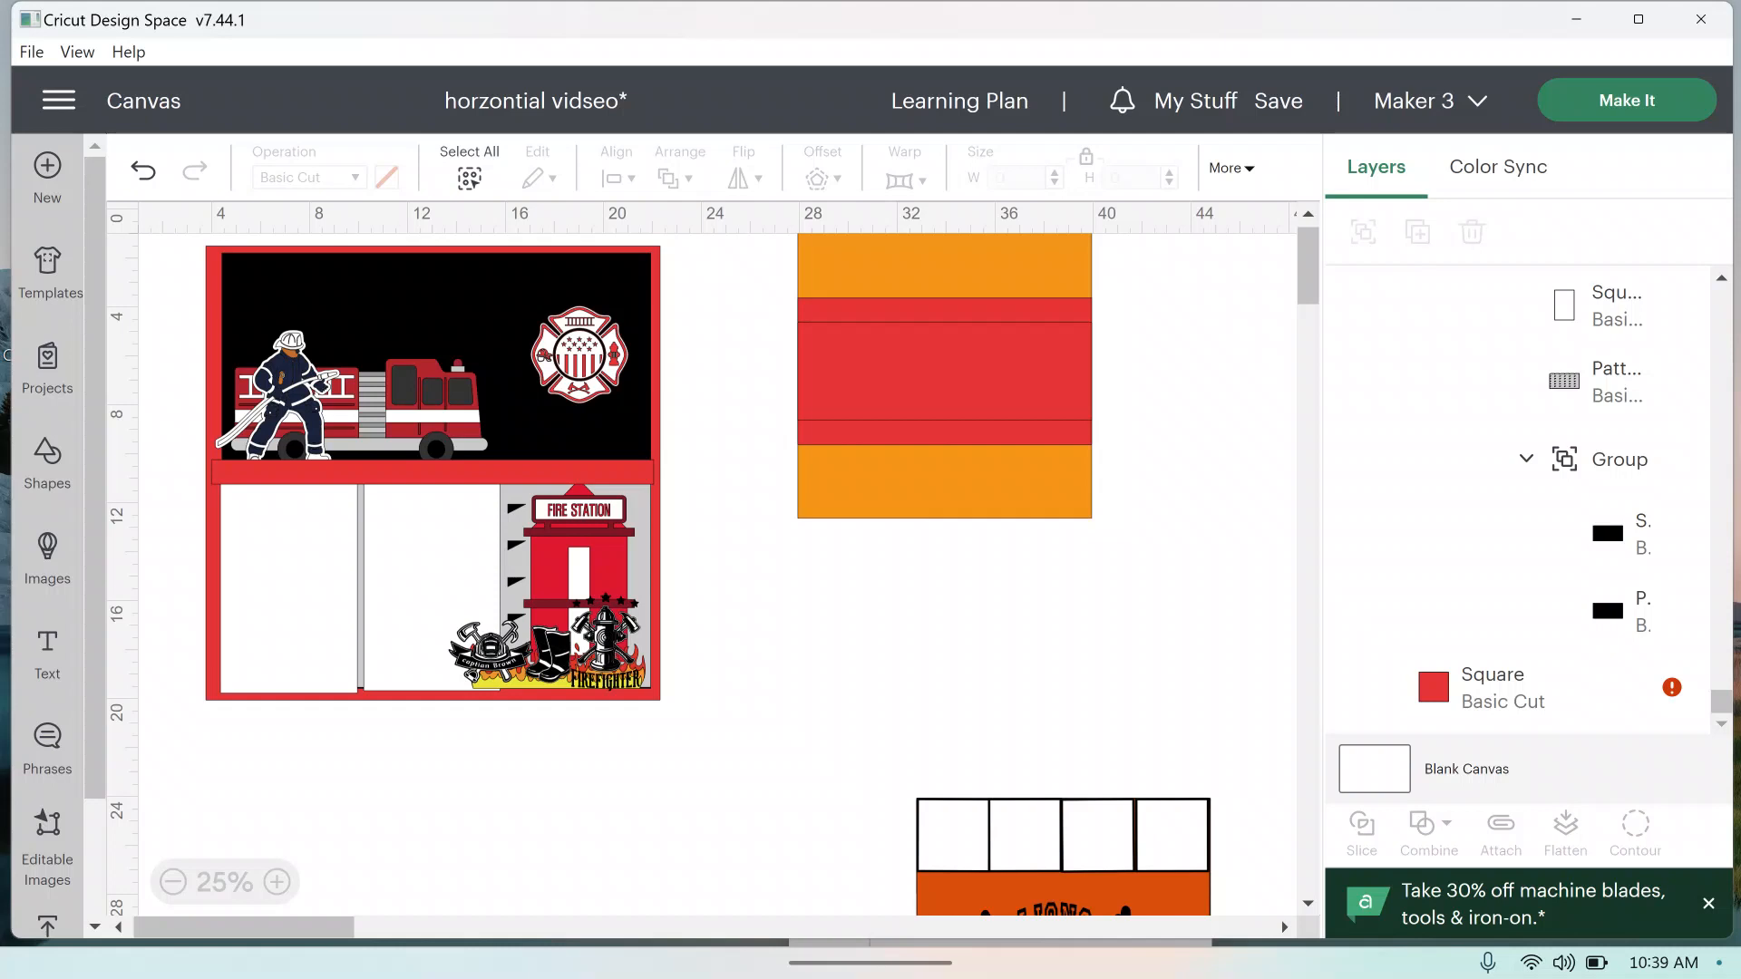
pyautogui.moveTo(445, 471); pyautogui.dragTo(1010, 550)
pyautogui.click(433, 476)
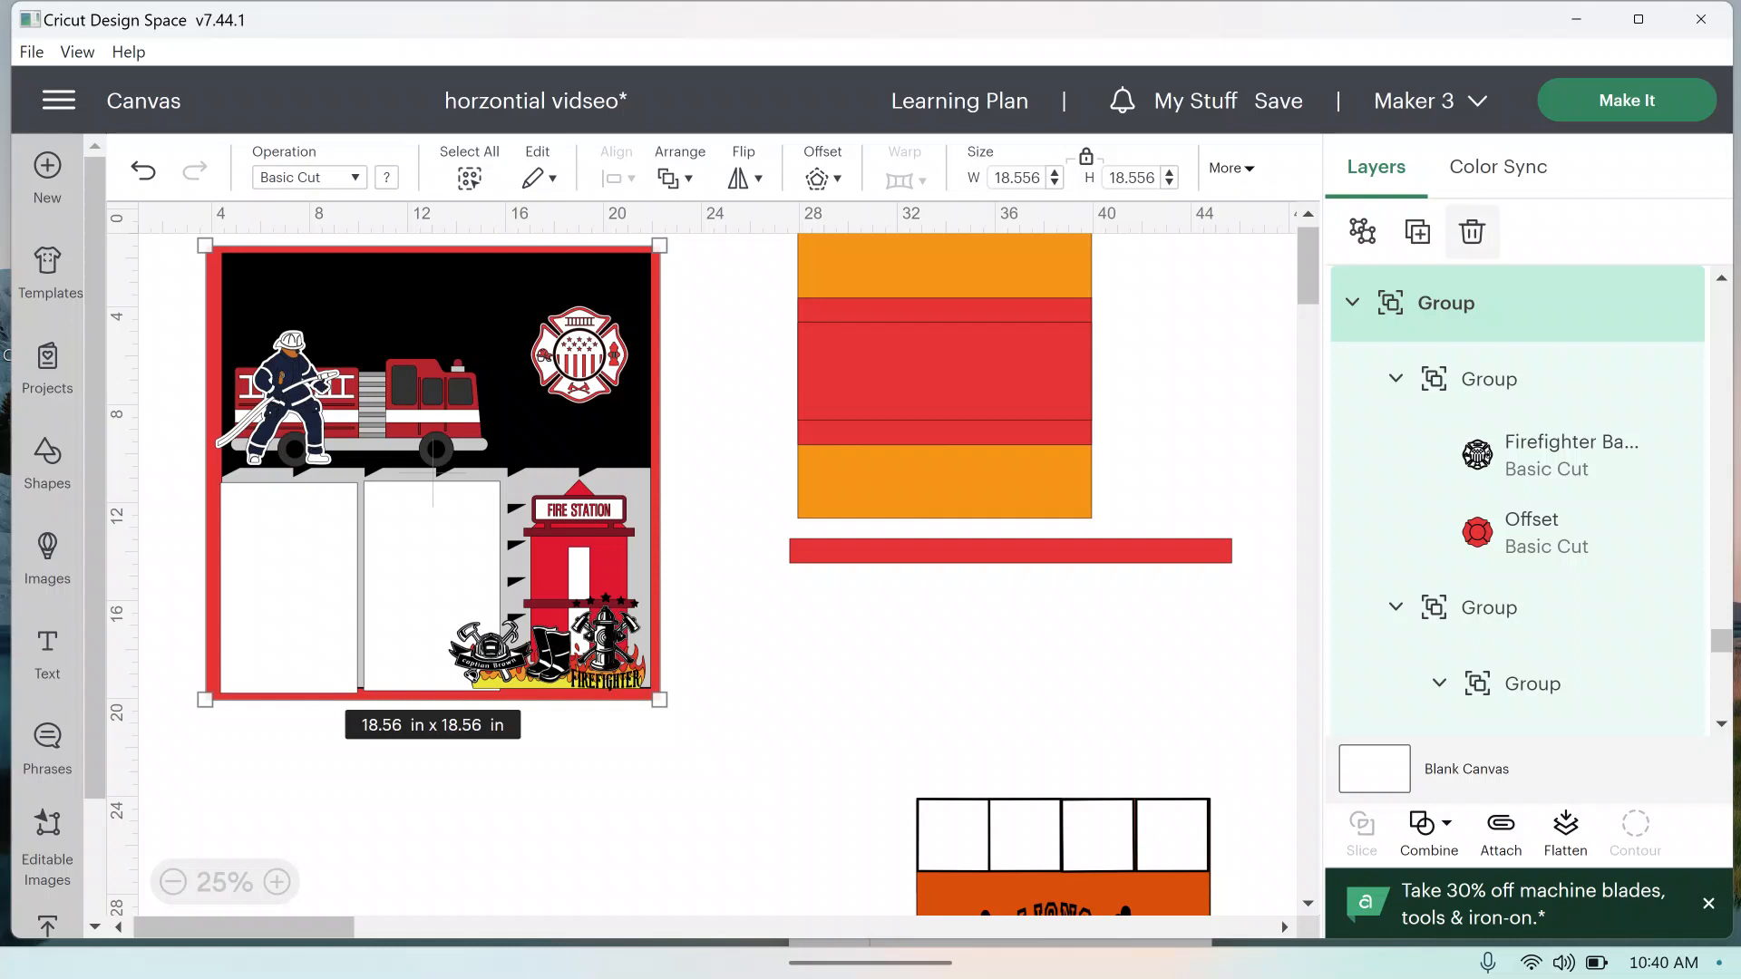
pyautogui.click(1472, 231)
# Step: Move the stacked football layouts into the cleared area and spread the three LIONS 2023 layouts in a row below the lion-and-player layout
pyautogui.moveTo(1063, 870); pyautogui.dragTo(285, 329)
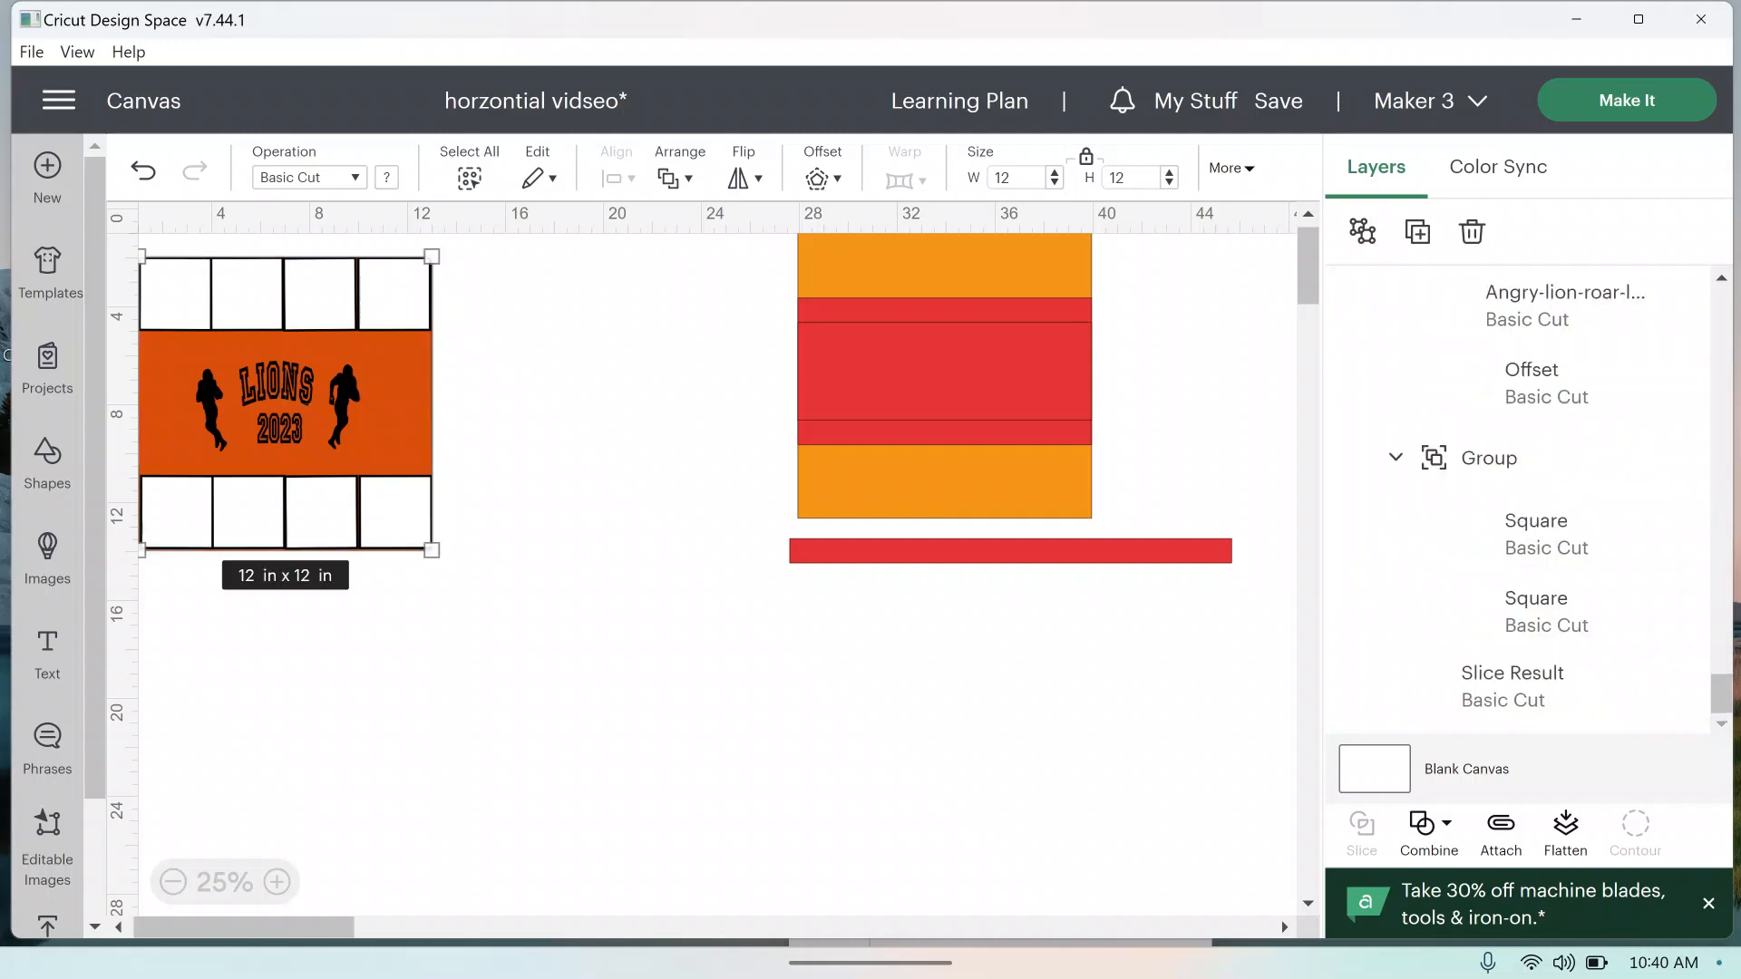
pyautogui.moveTo(285, 403); pyautogui.dragTo(440, 426)
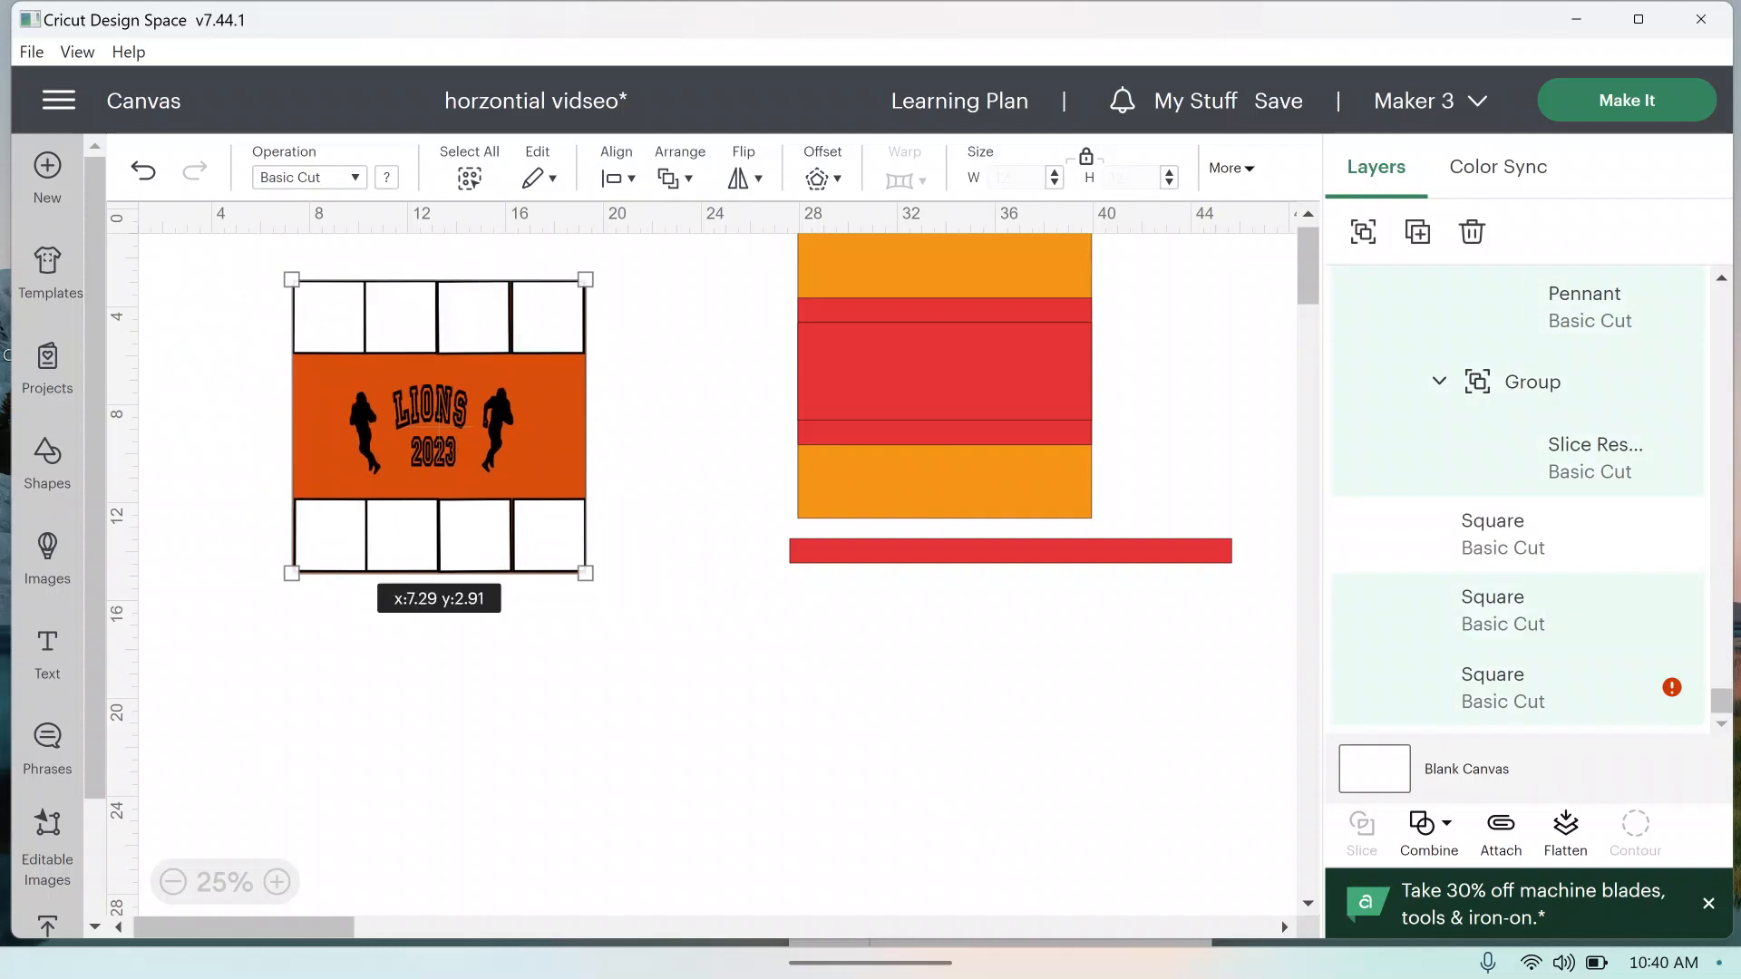
pyautogui.hotkey('ctrl', 'z')
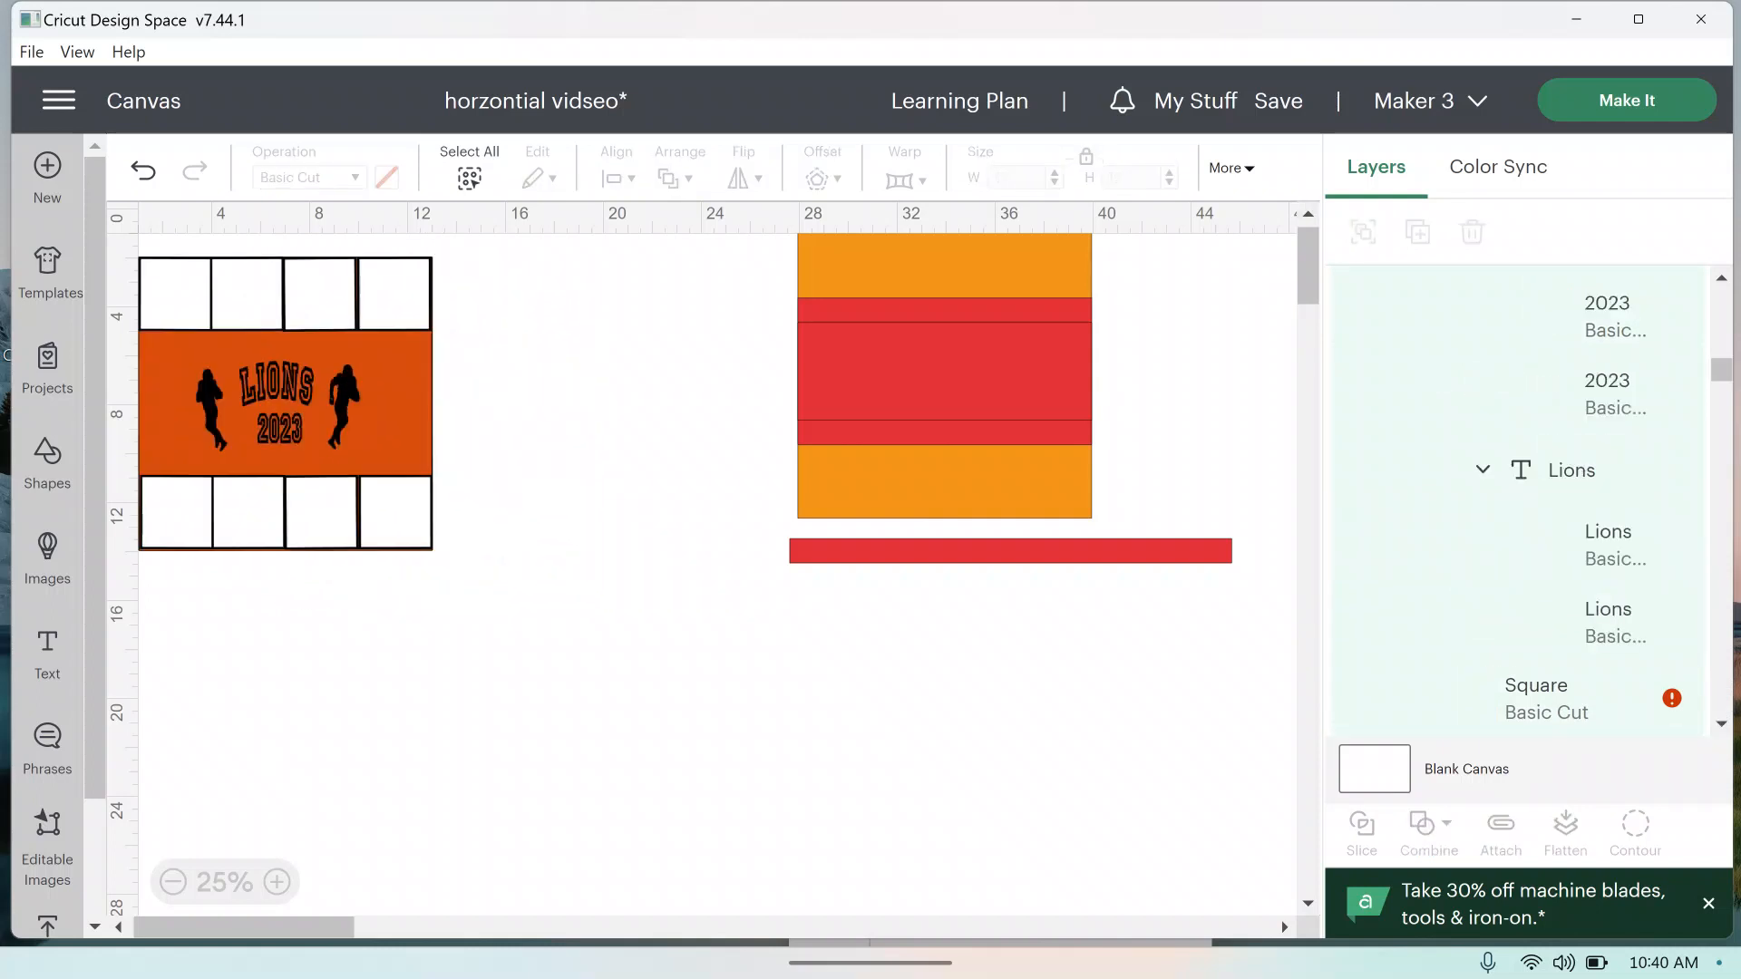
pyautogui.moveTo(286, 404); pyautogui.dragTo(851, 696)
pyautogui.hotkey('ctrl', 'z')
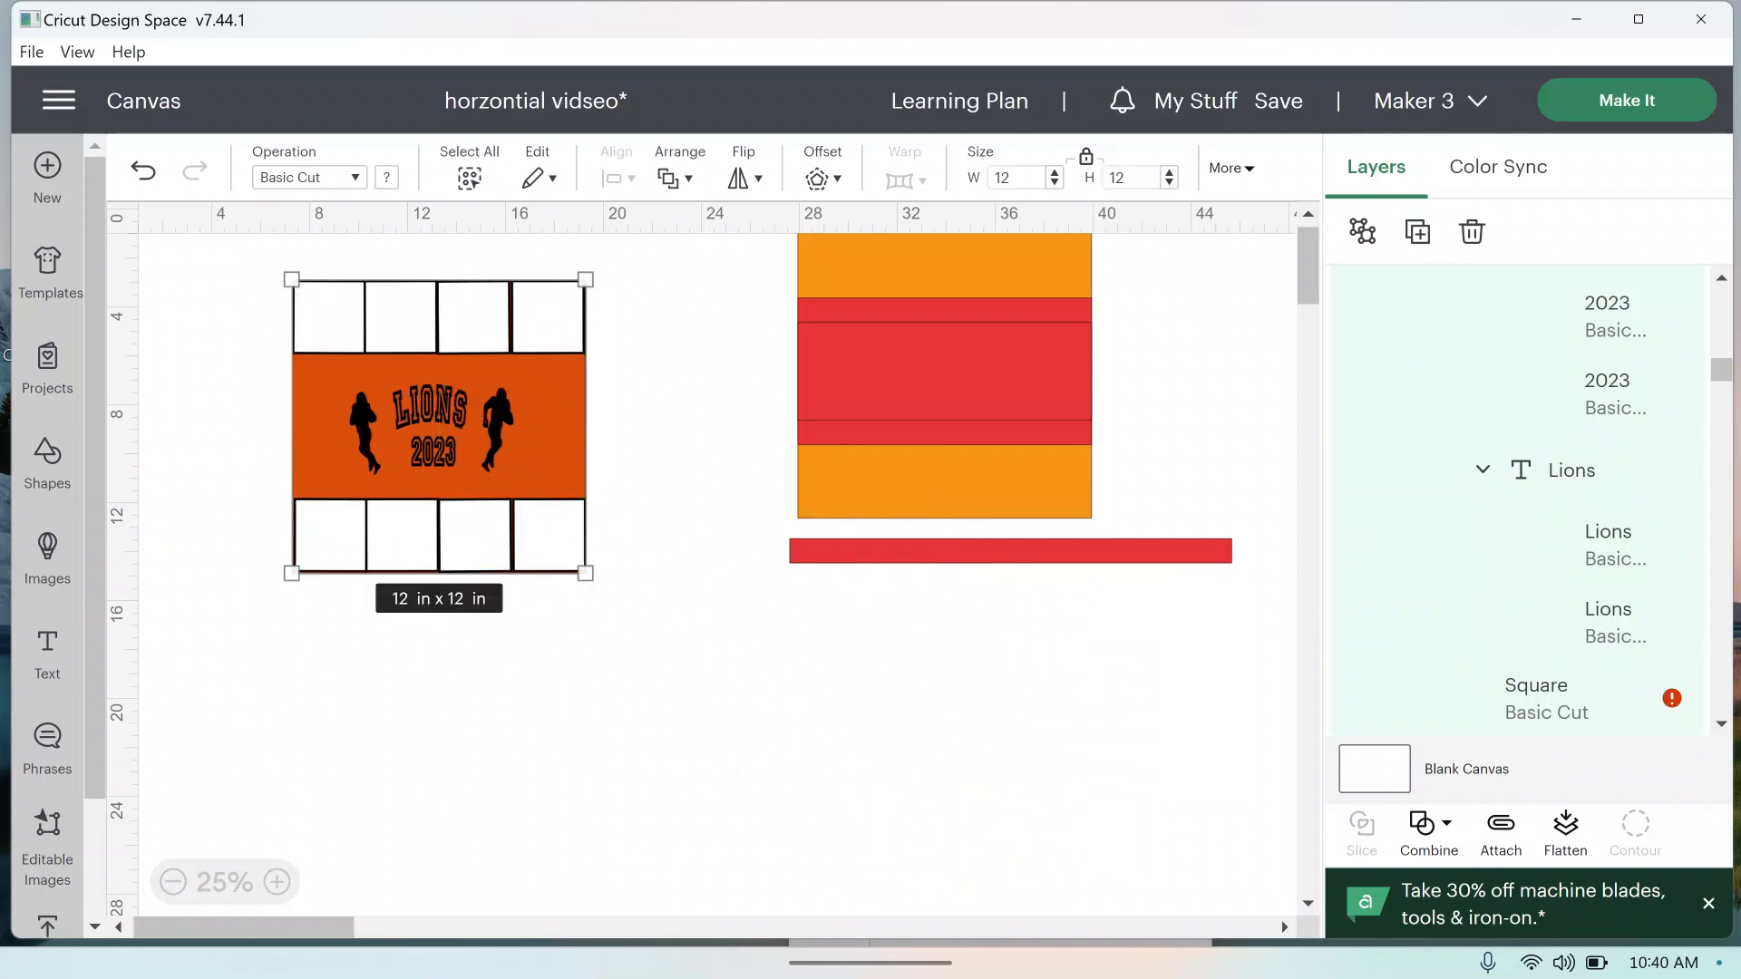
pyautogui.moveTo(441, 427); pyautogui.dragTo(390, 742)
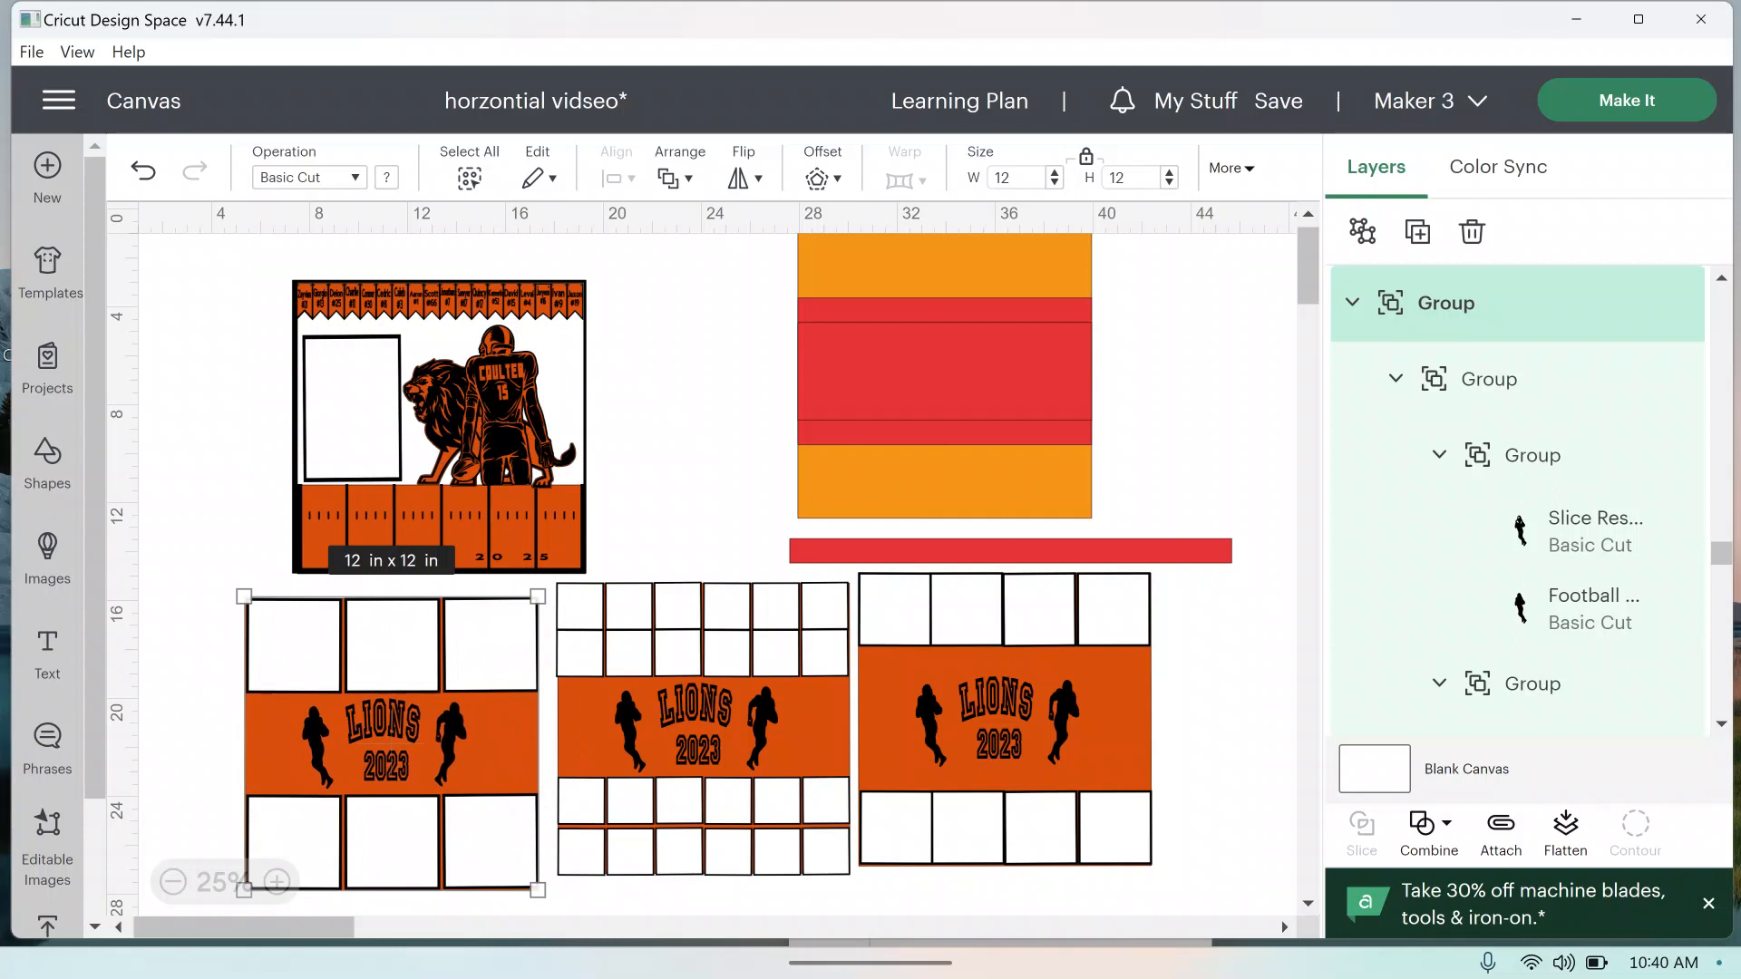
# Step: Recolor the orange football-field panel of the lion-and-player layout dark green
pyautogui.click(439, 427)
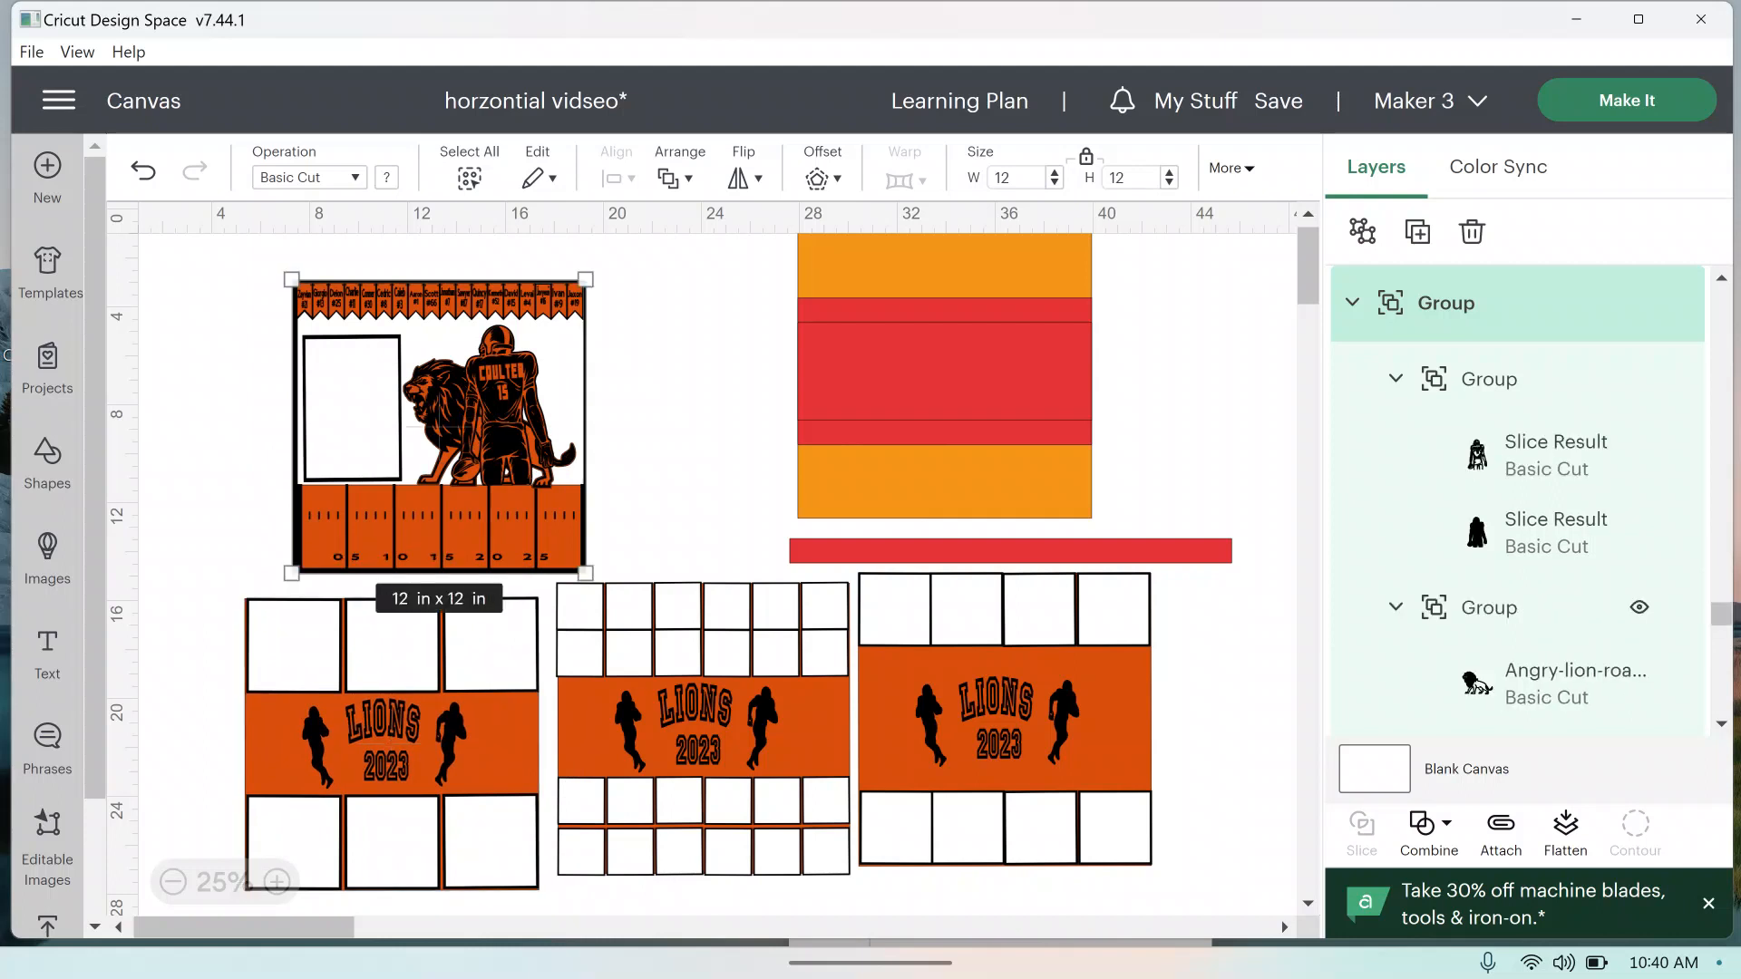
pyautogui.scroll(-10, 1519, 499)
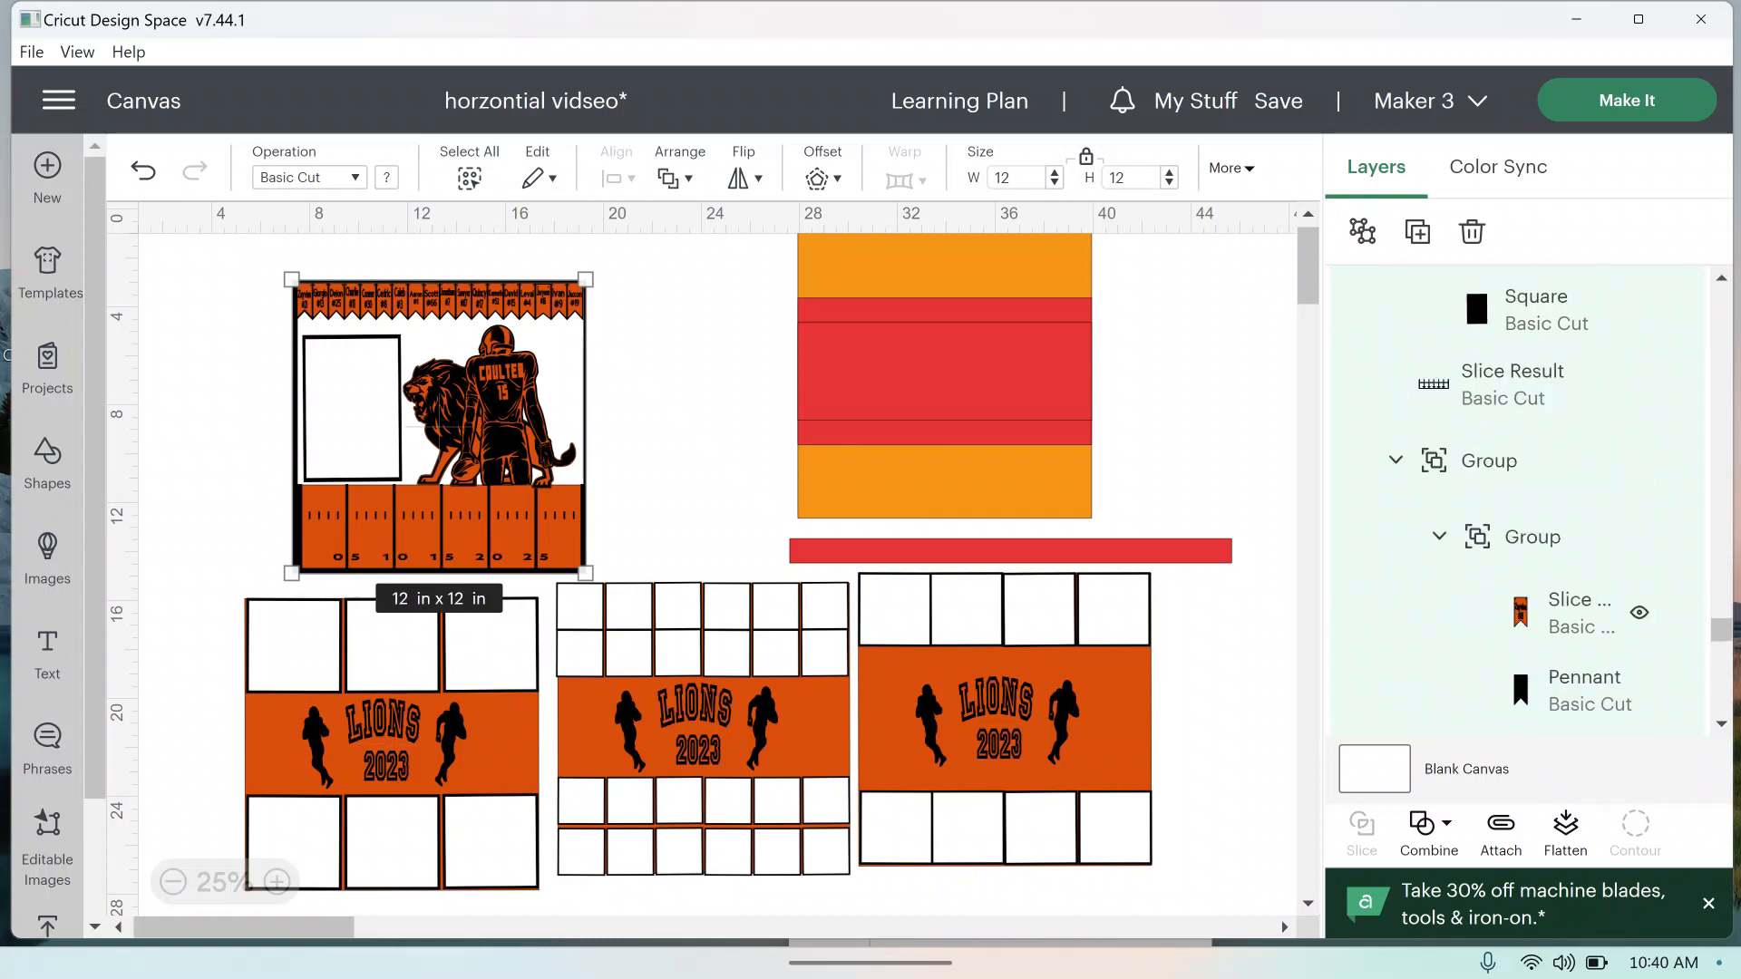
pyautogui.scroll(-8, 1518, 499)
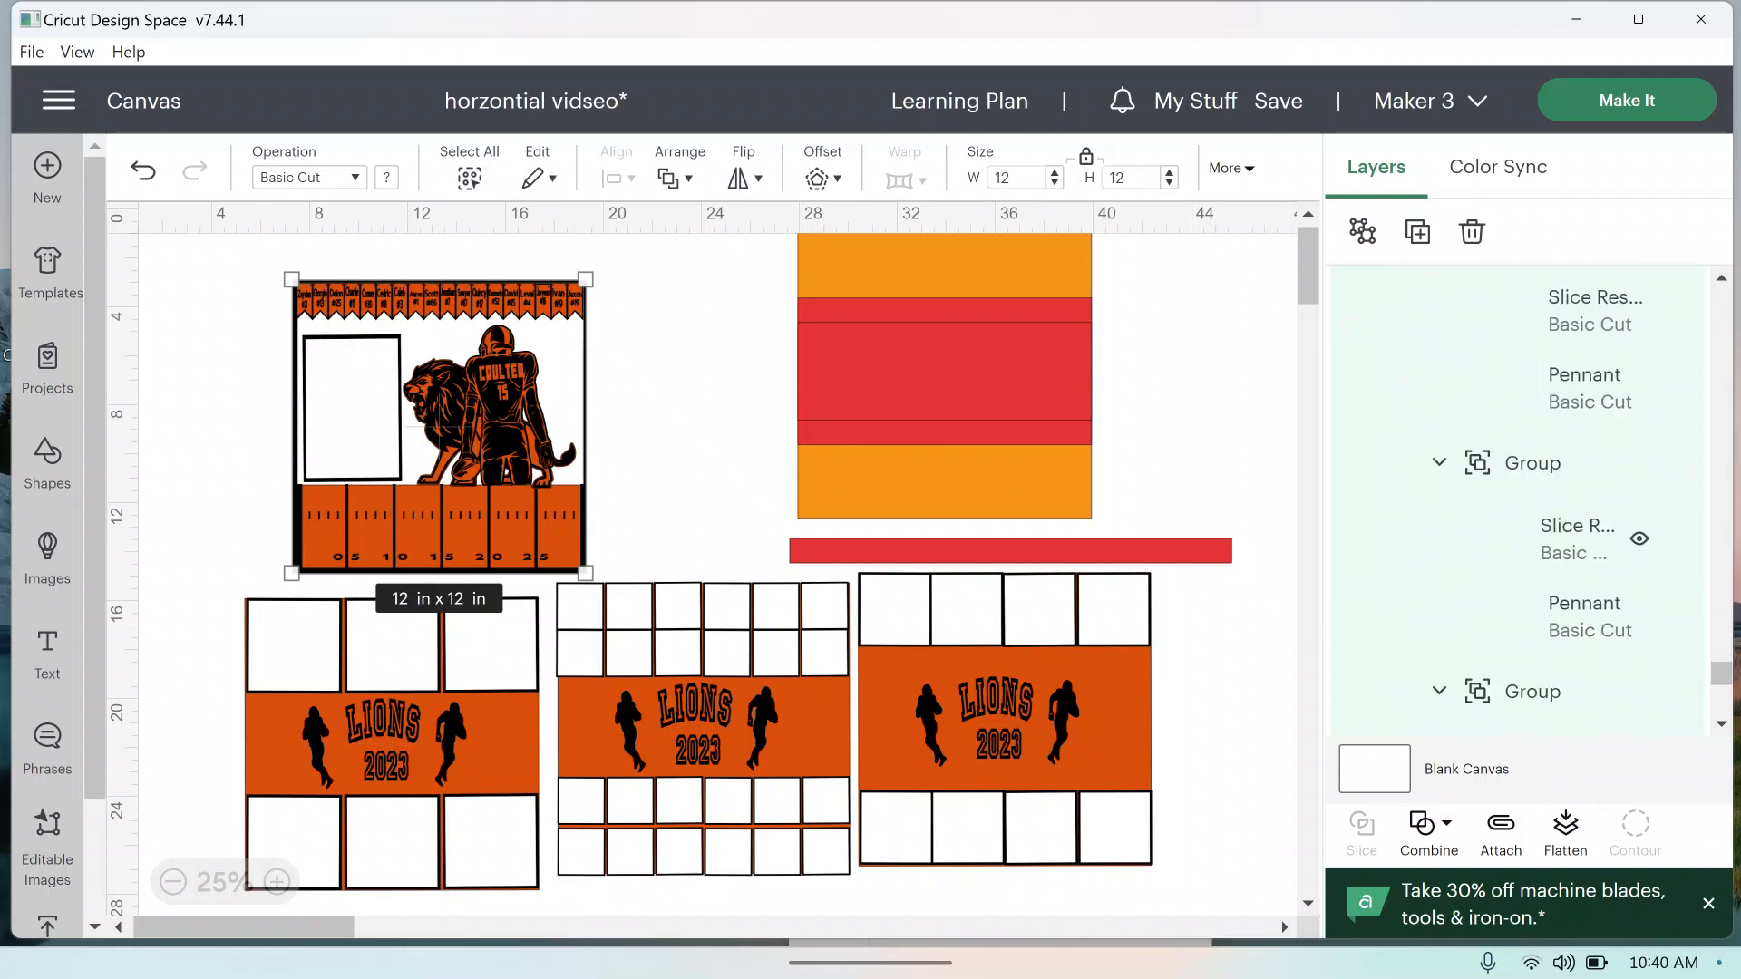
pyautogui.scroll(-5, 1519, 499)
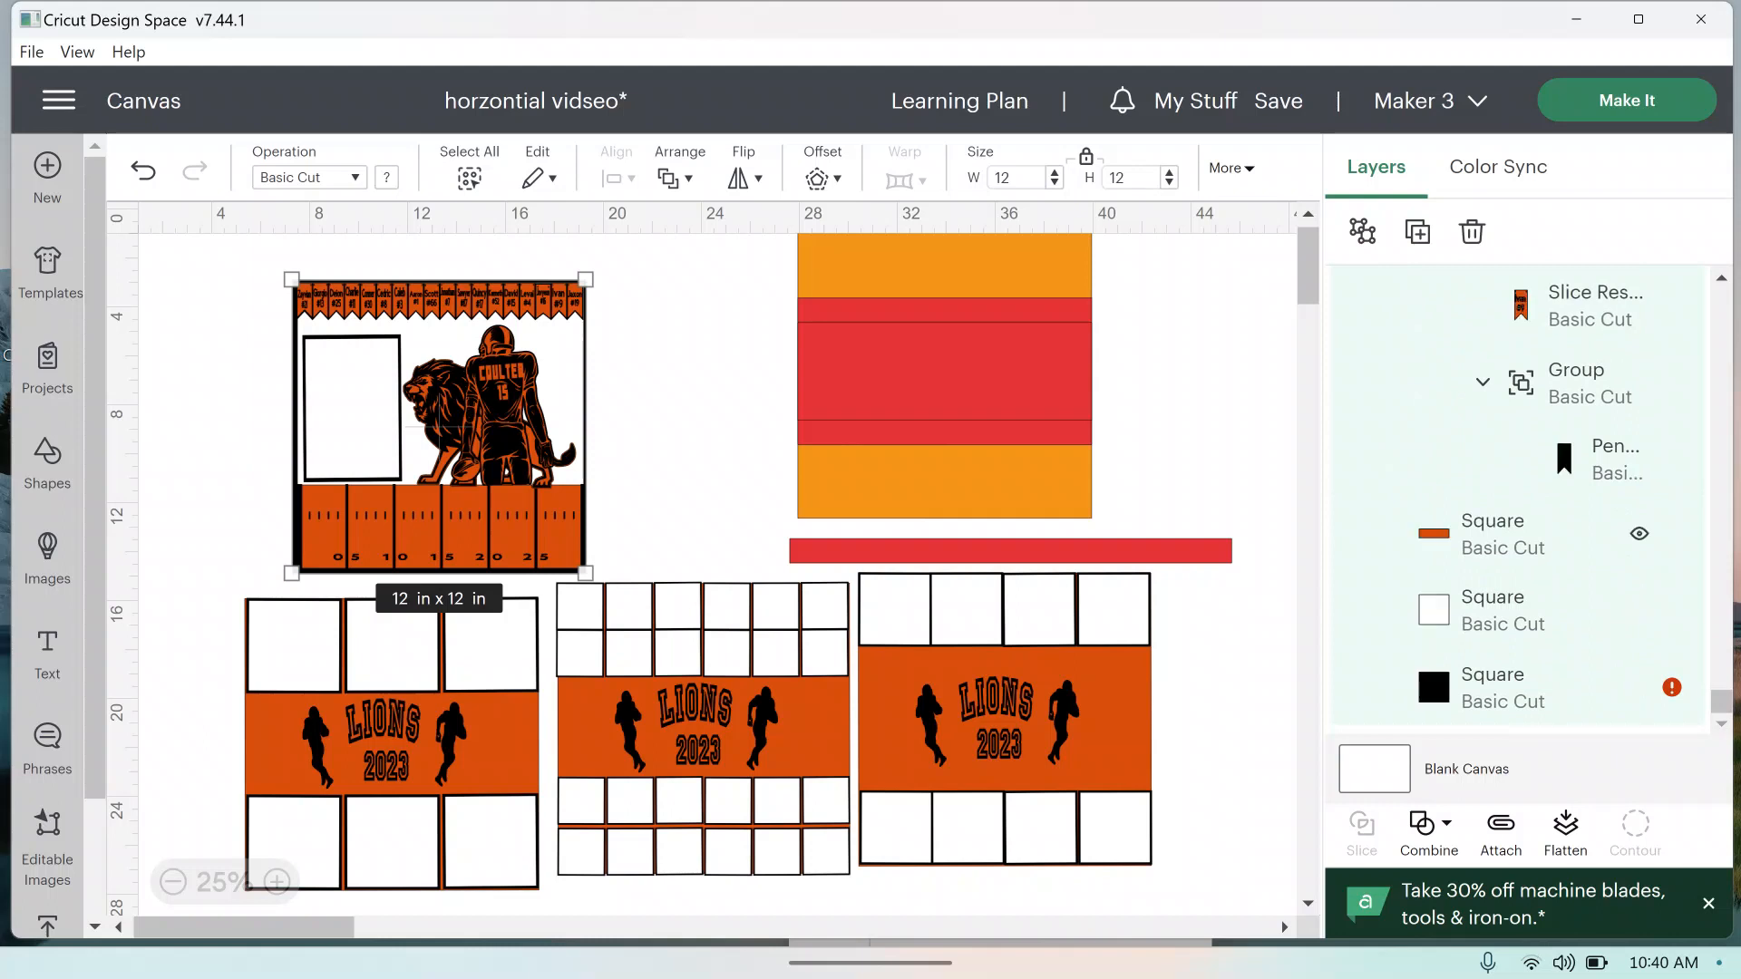
pyautogui.click(1505, 534)
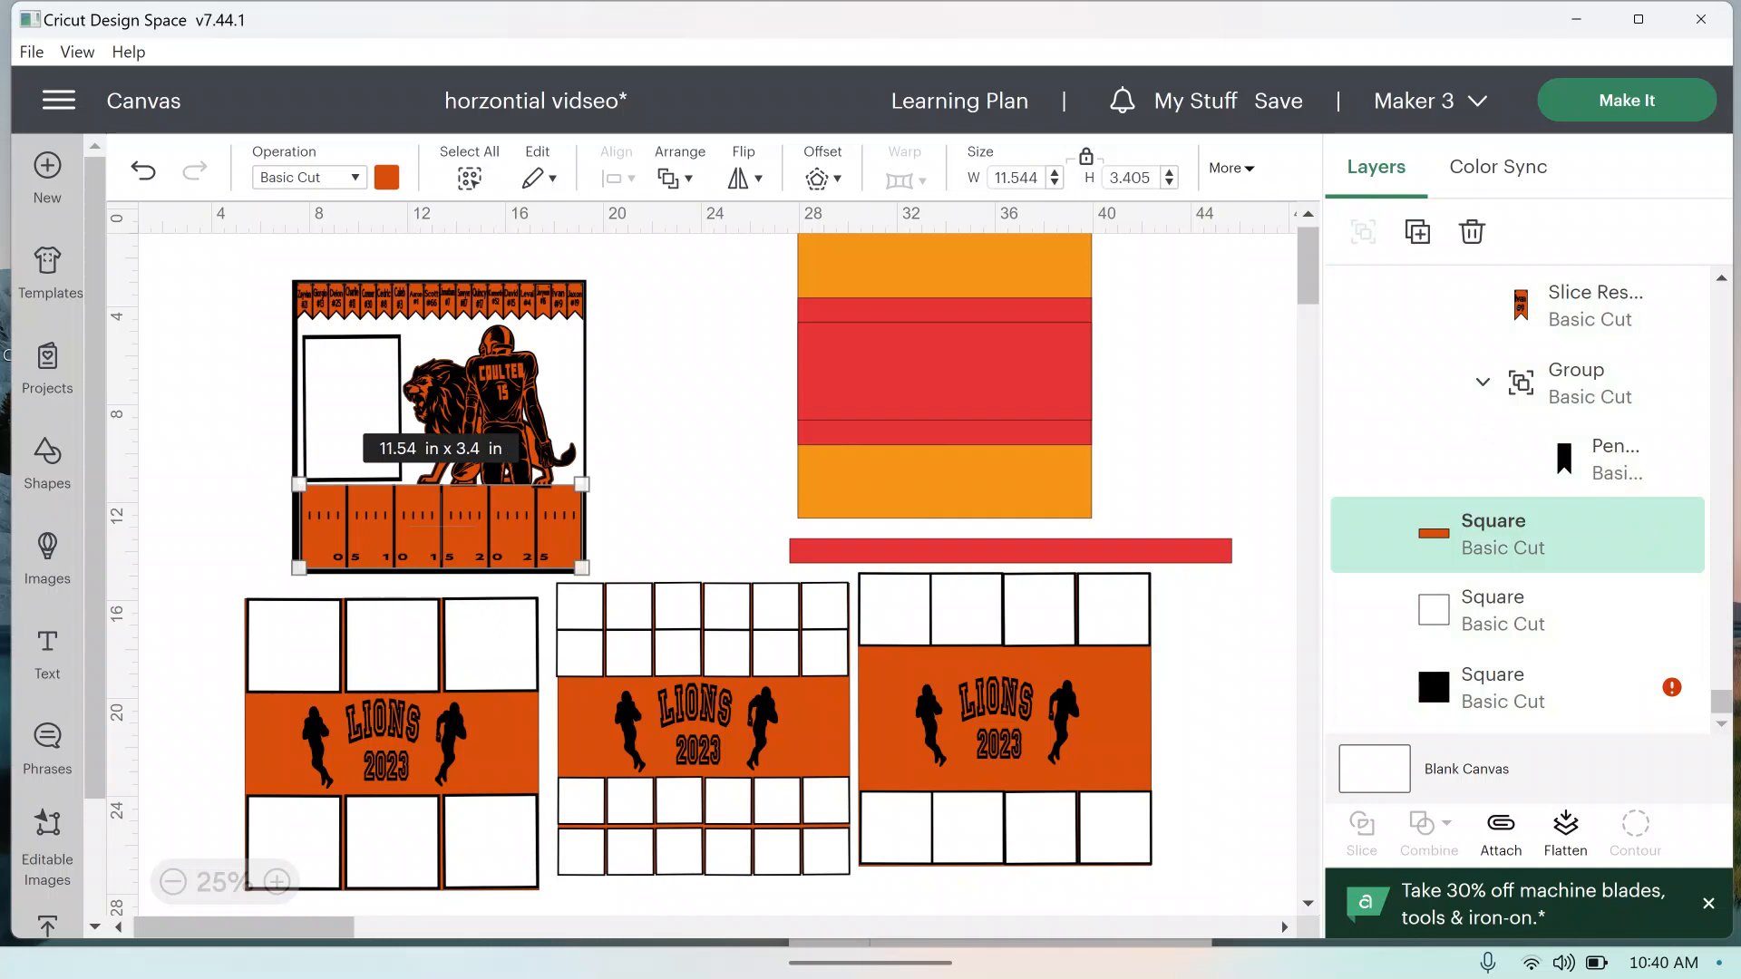
pyautogui.click(386, 178)
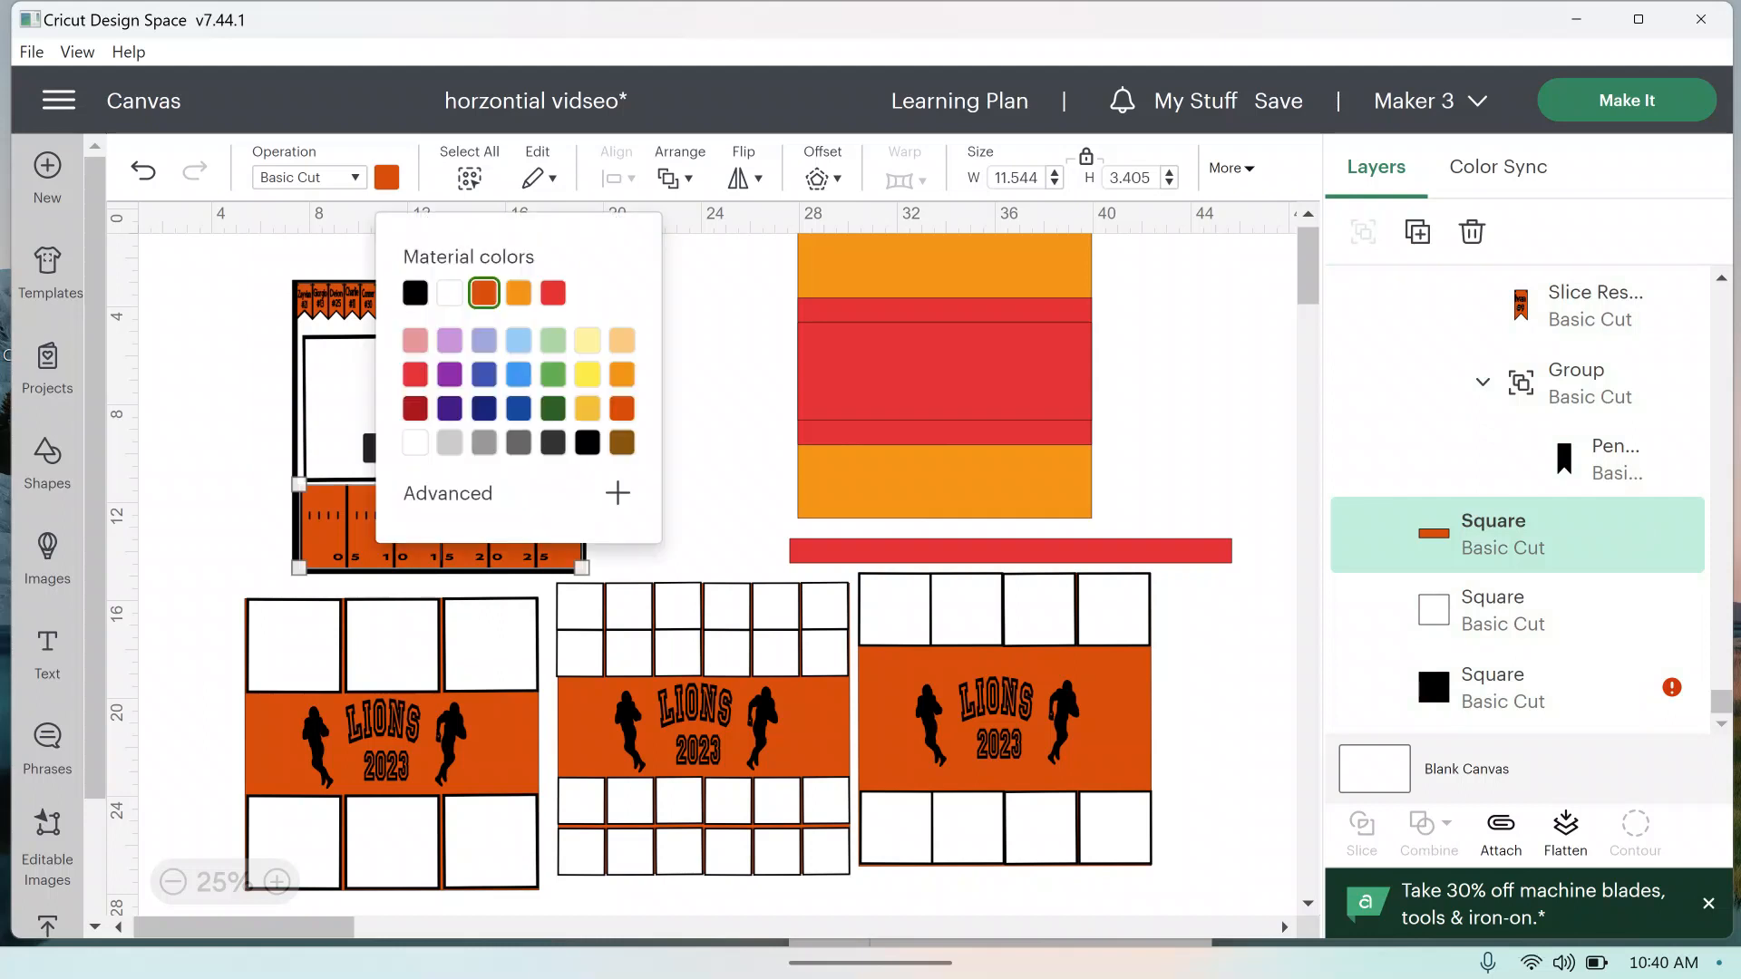
pyautogui.click(553, 409)
pyautogui.click(707, 408)
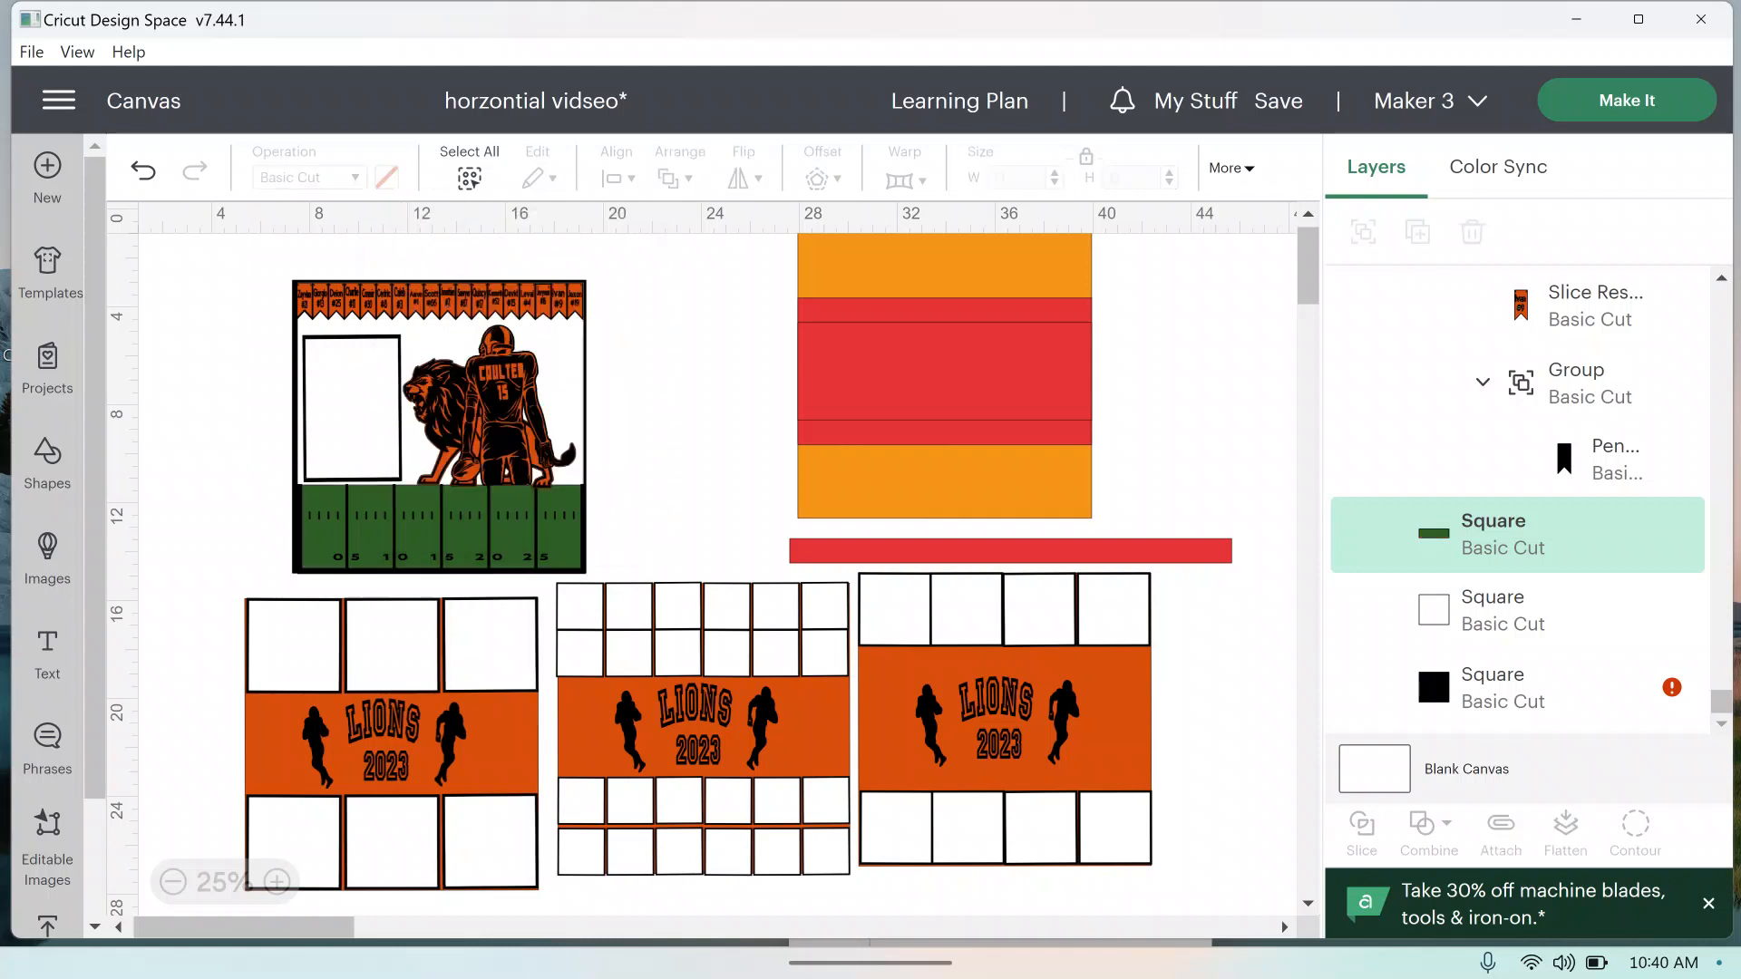
# Step: Move the three LIONS 2023 layouts farther down and enlarge the lion-and-player layout to about 16.6 in square
pyautogui.click(440, 426)
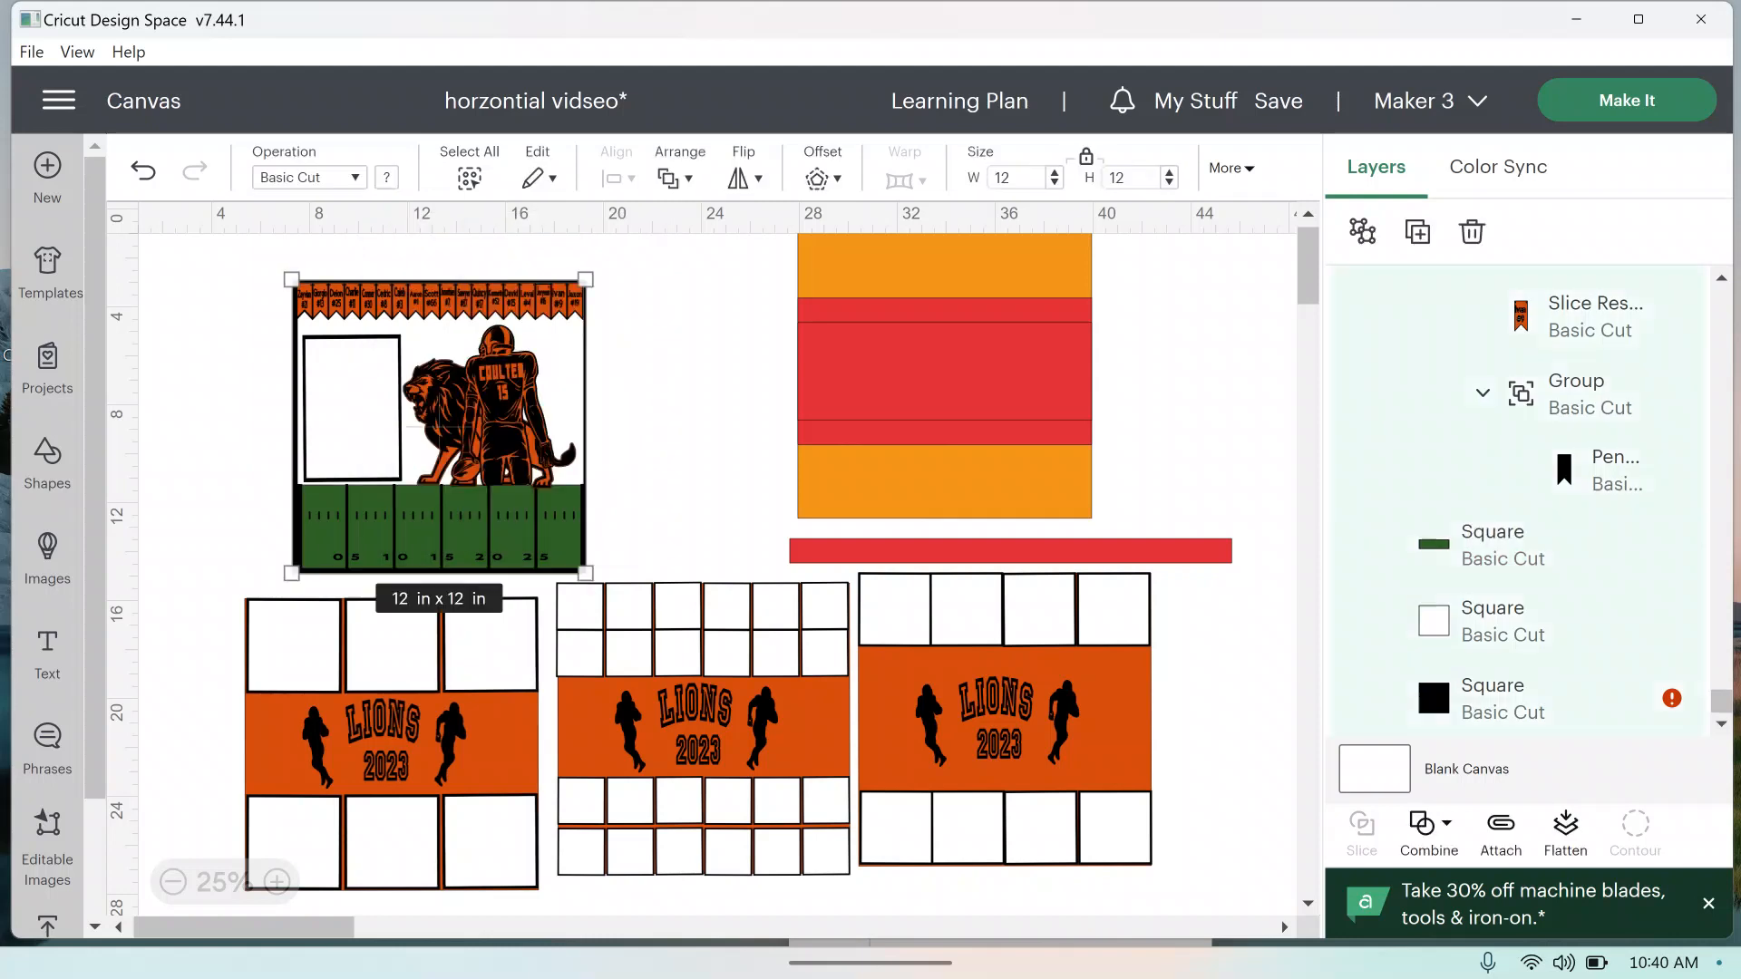
pyautogui.moveTo(440, 426); pyautogui.dragTo(415, 401)
pyautogui.moveTo(390, 730); pyautogui.dragTo(431, 893)
pyautogui.moveTo(703, 726); pyautogui.dragTo(740, 897)
pyautogui.moveTo(1004, 719); pyautogui.dragTo(1023, 852)
pyautogui.click(415, 400)
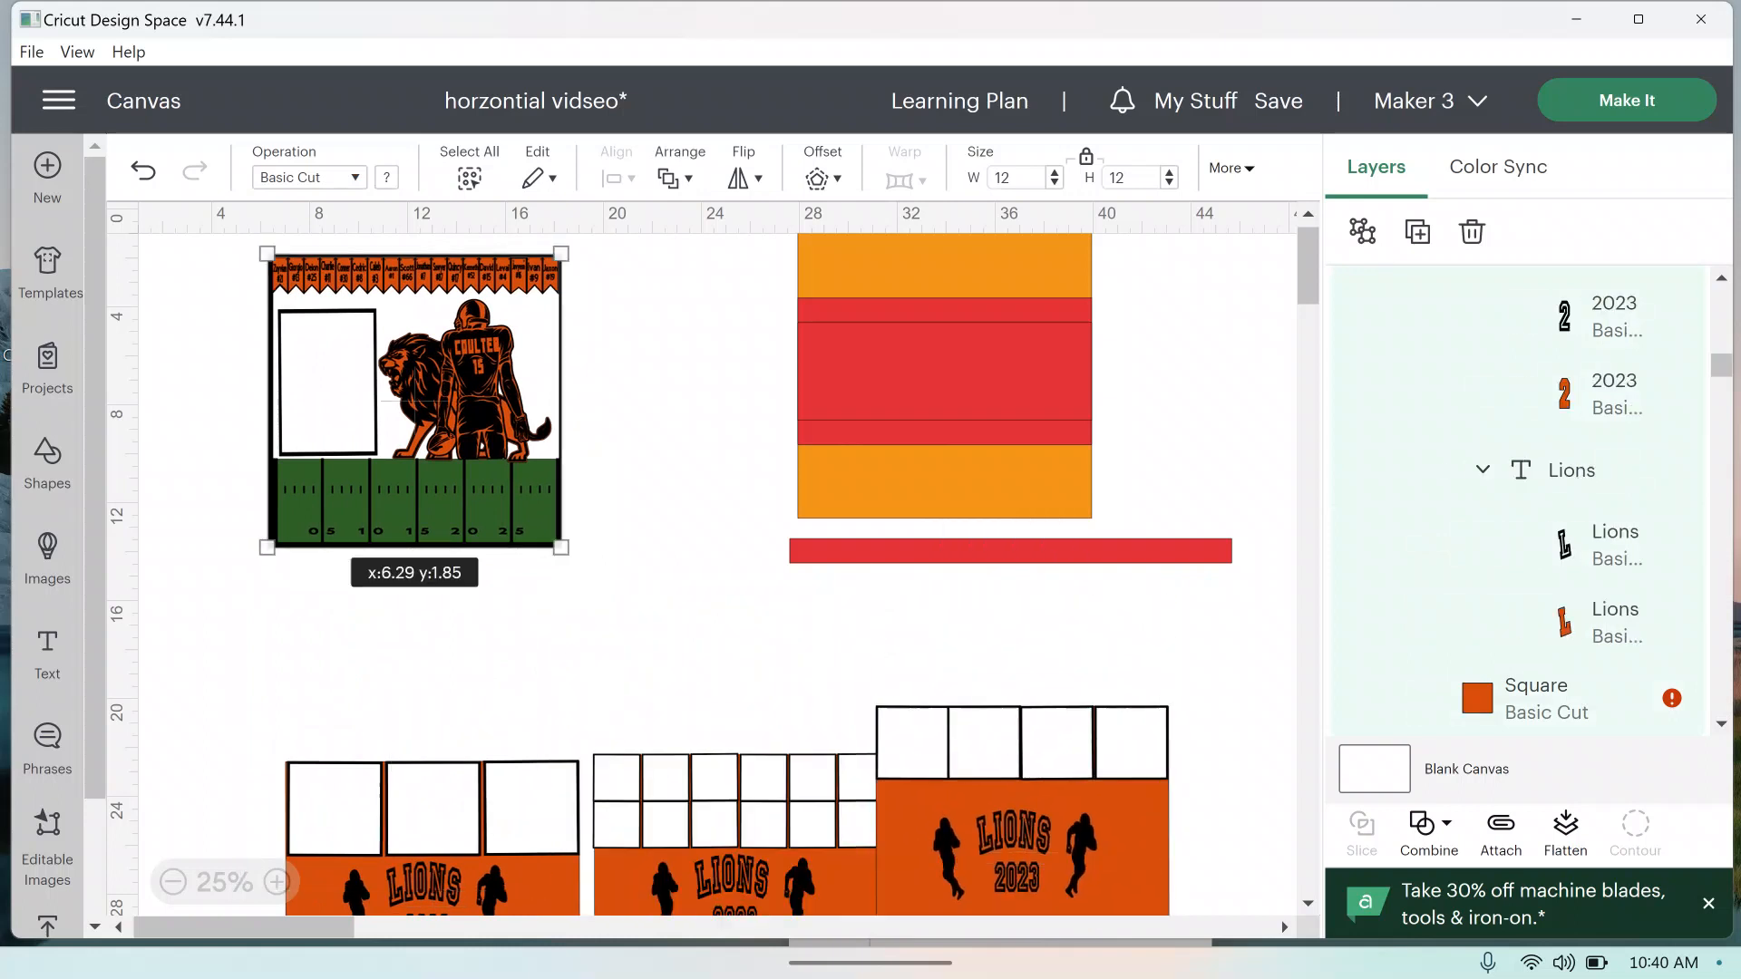
pyautogui.moveTo(560, 547); pyautogui.dragTo(673, 659)
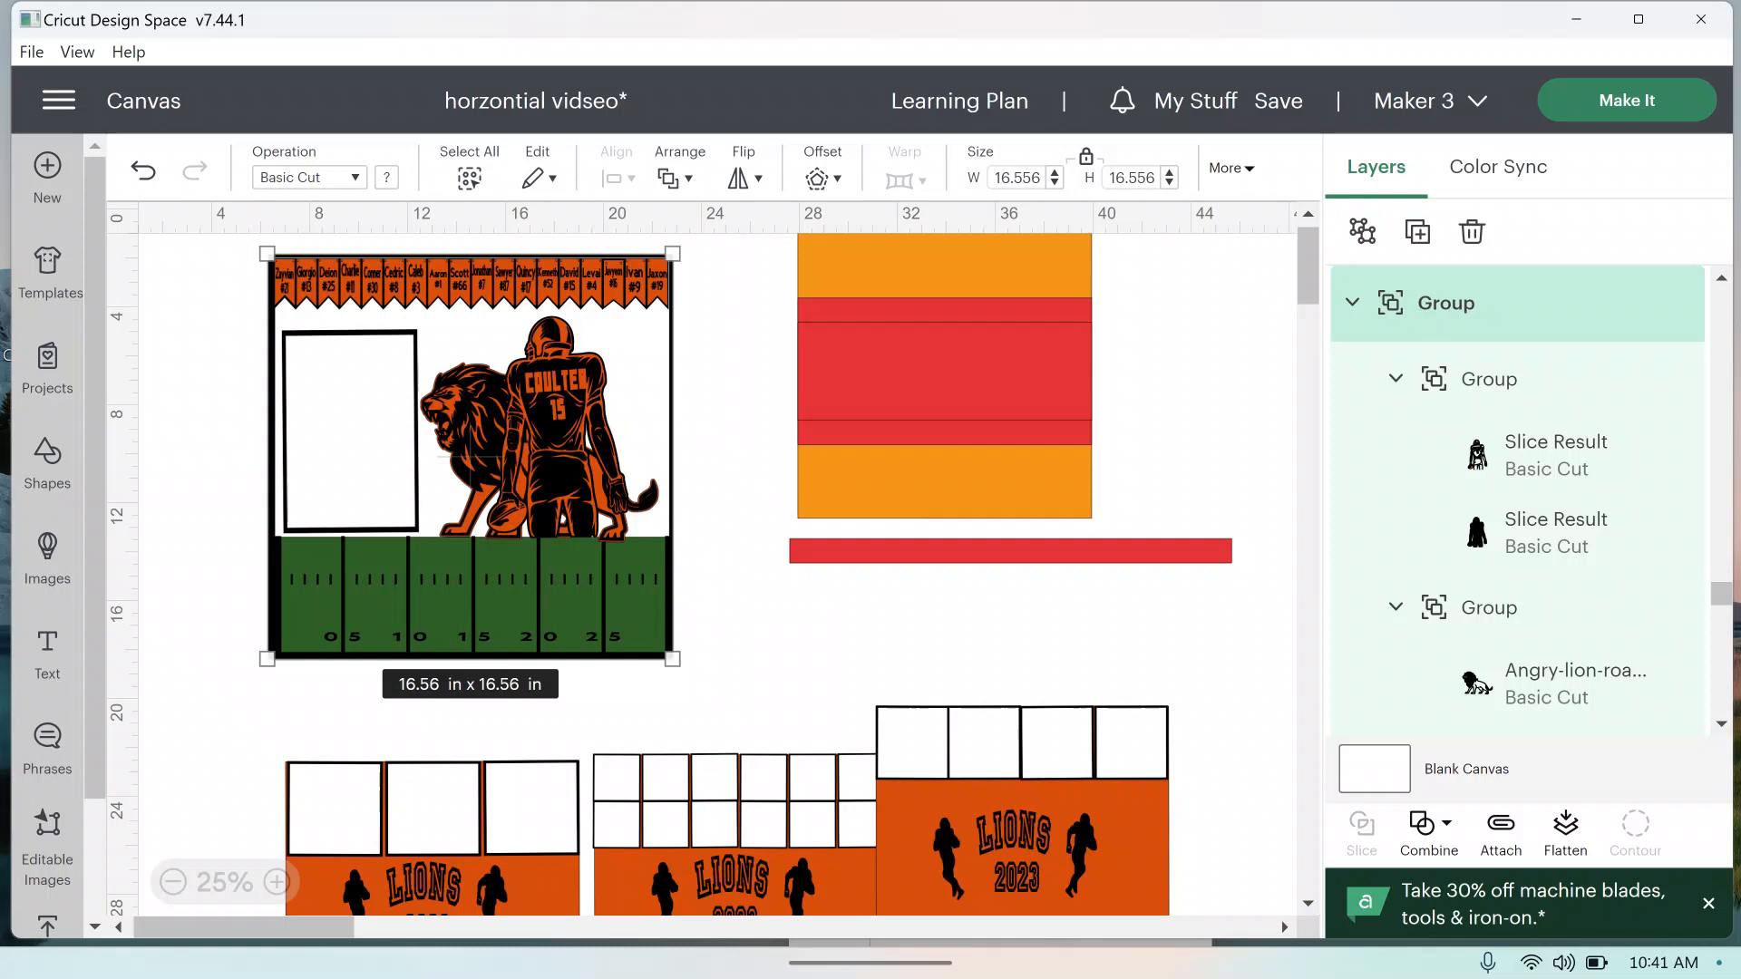
# Step: Delete the overlapping red and orange squares and the long red strip beside the lion-and-player layout
pyautogui.moveTo(944, 371); pyautogui.dragTo(1055, 397)
pyautogui.moveTo(1178, 473); pyautogui.dragTo(911, 261)
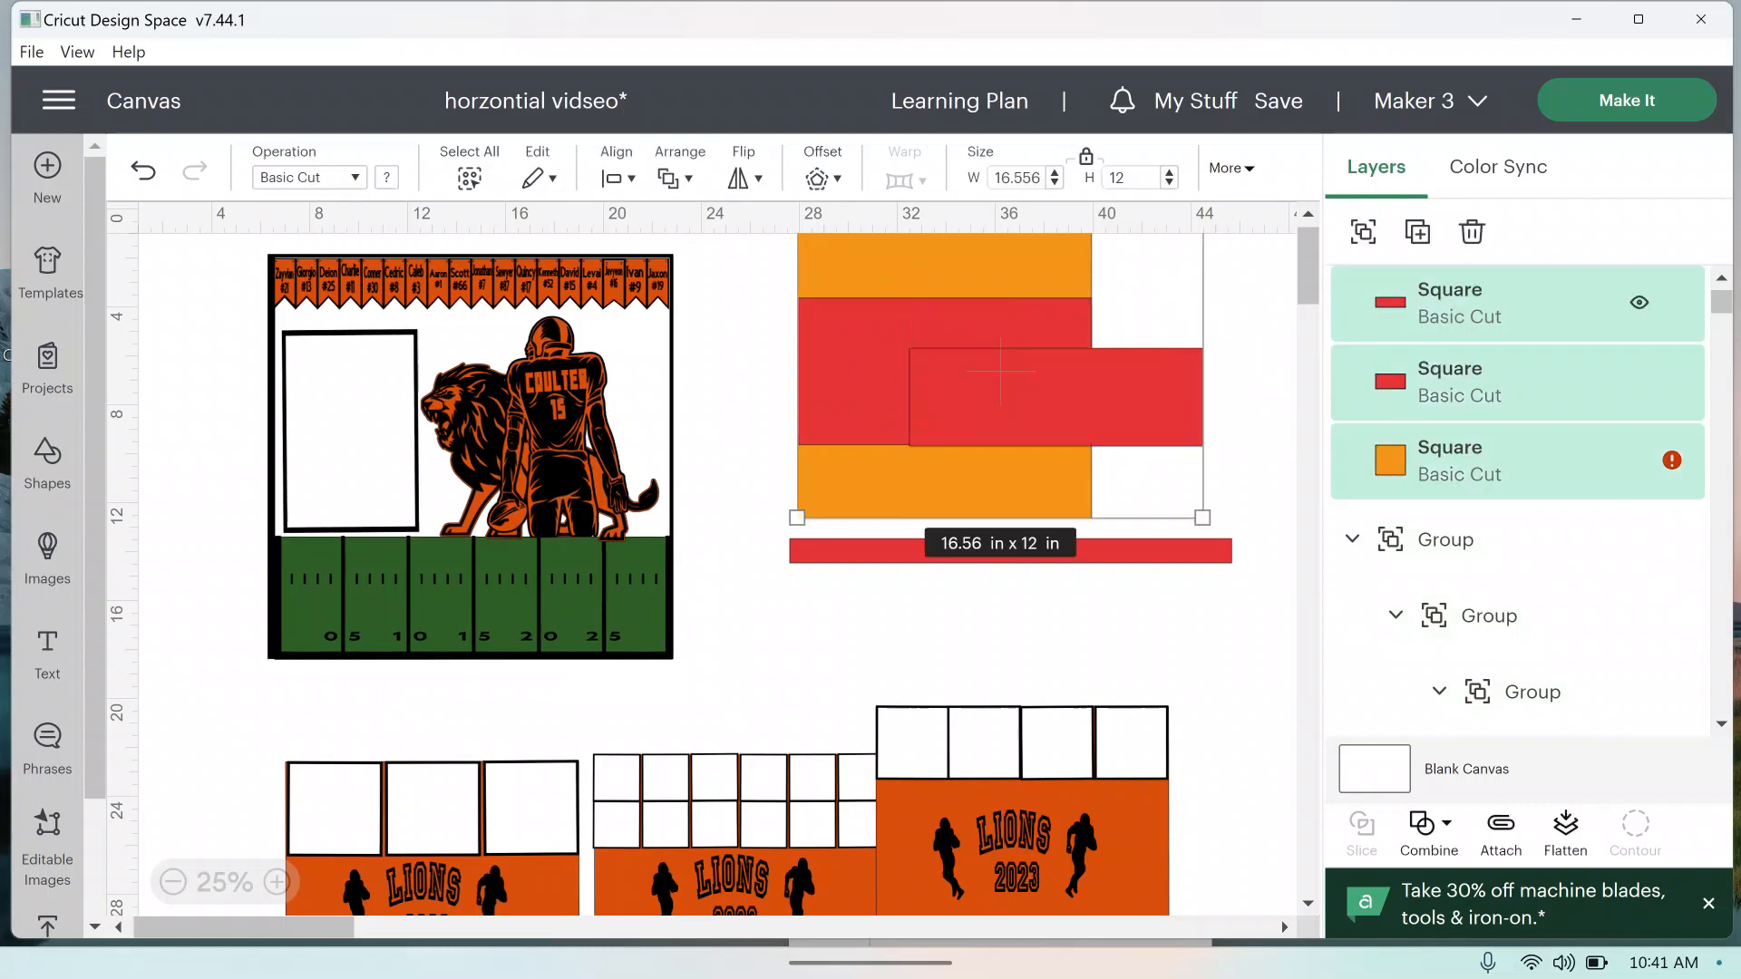
pyautogui.press('Delete')
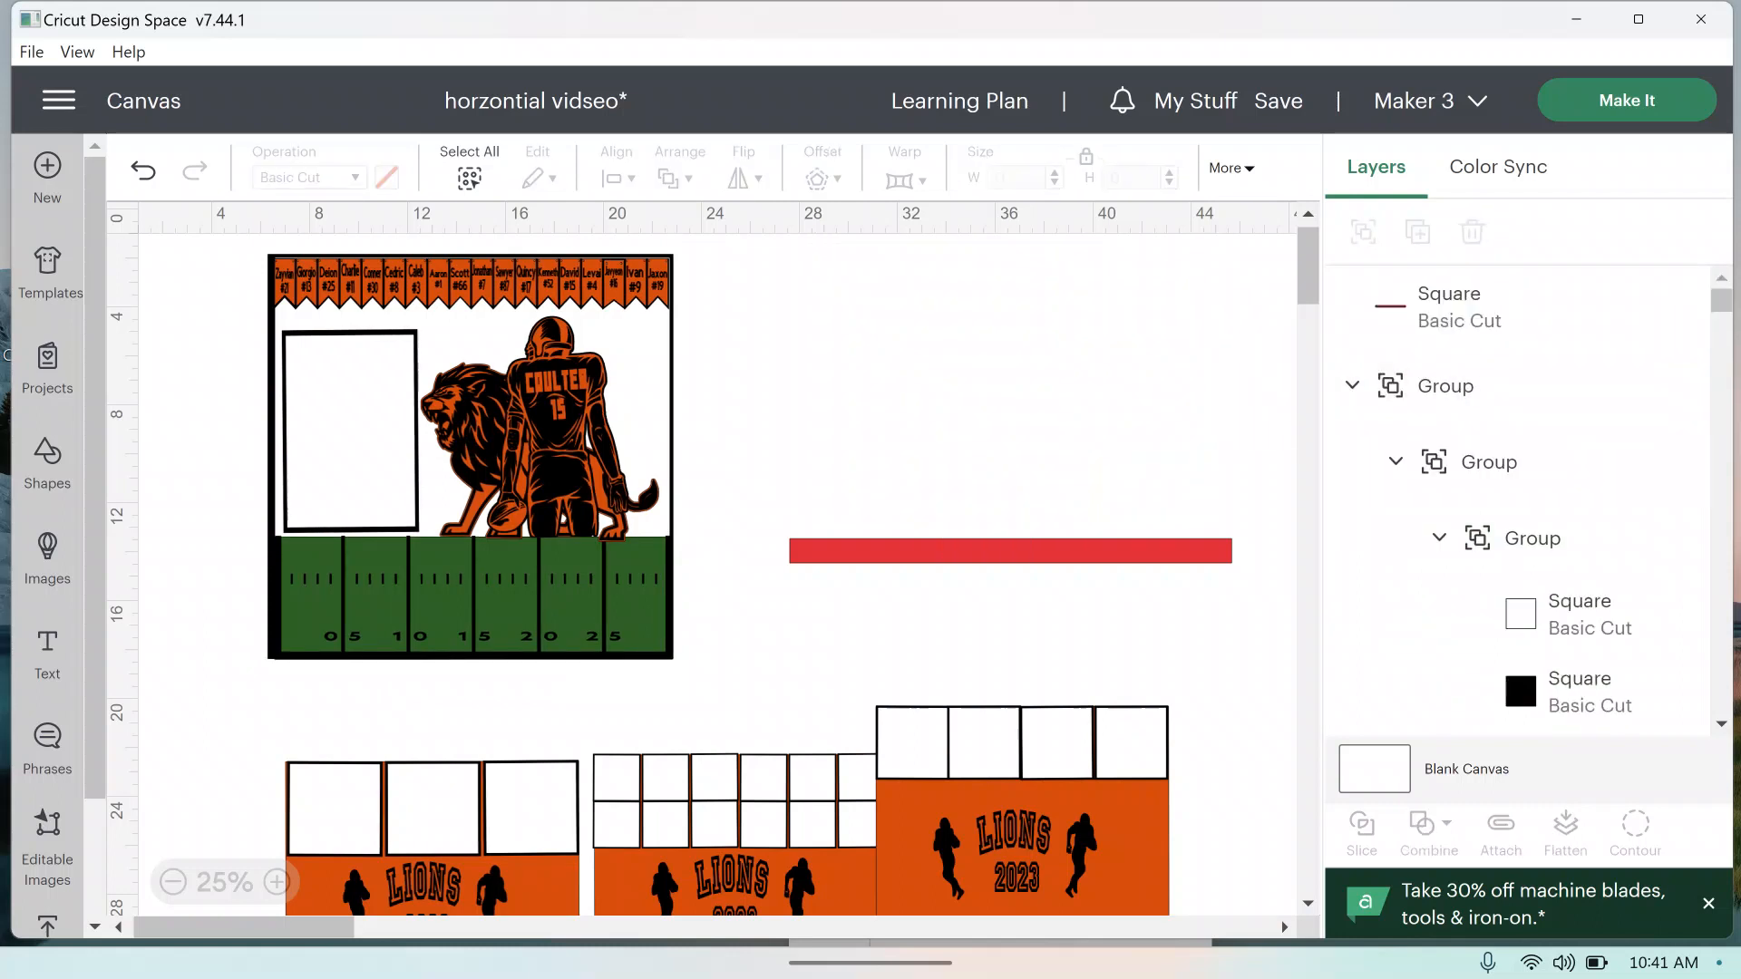
pyautogui.moveTo(1010, 551); pyautogui.dragTo(1066, 471)
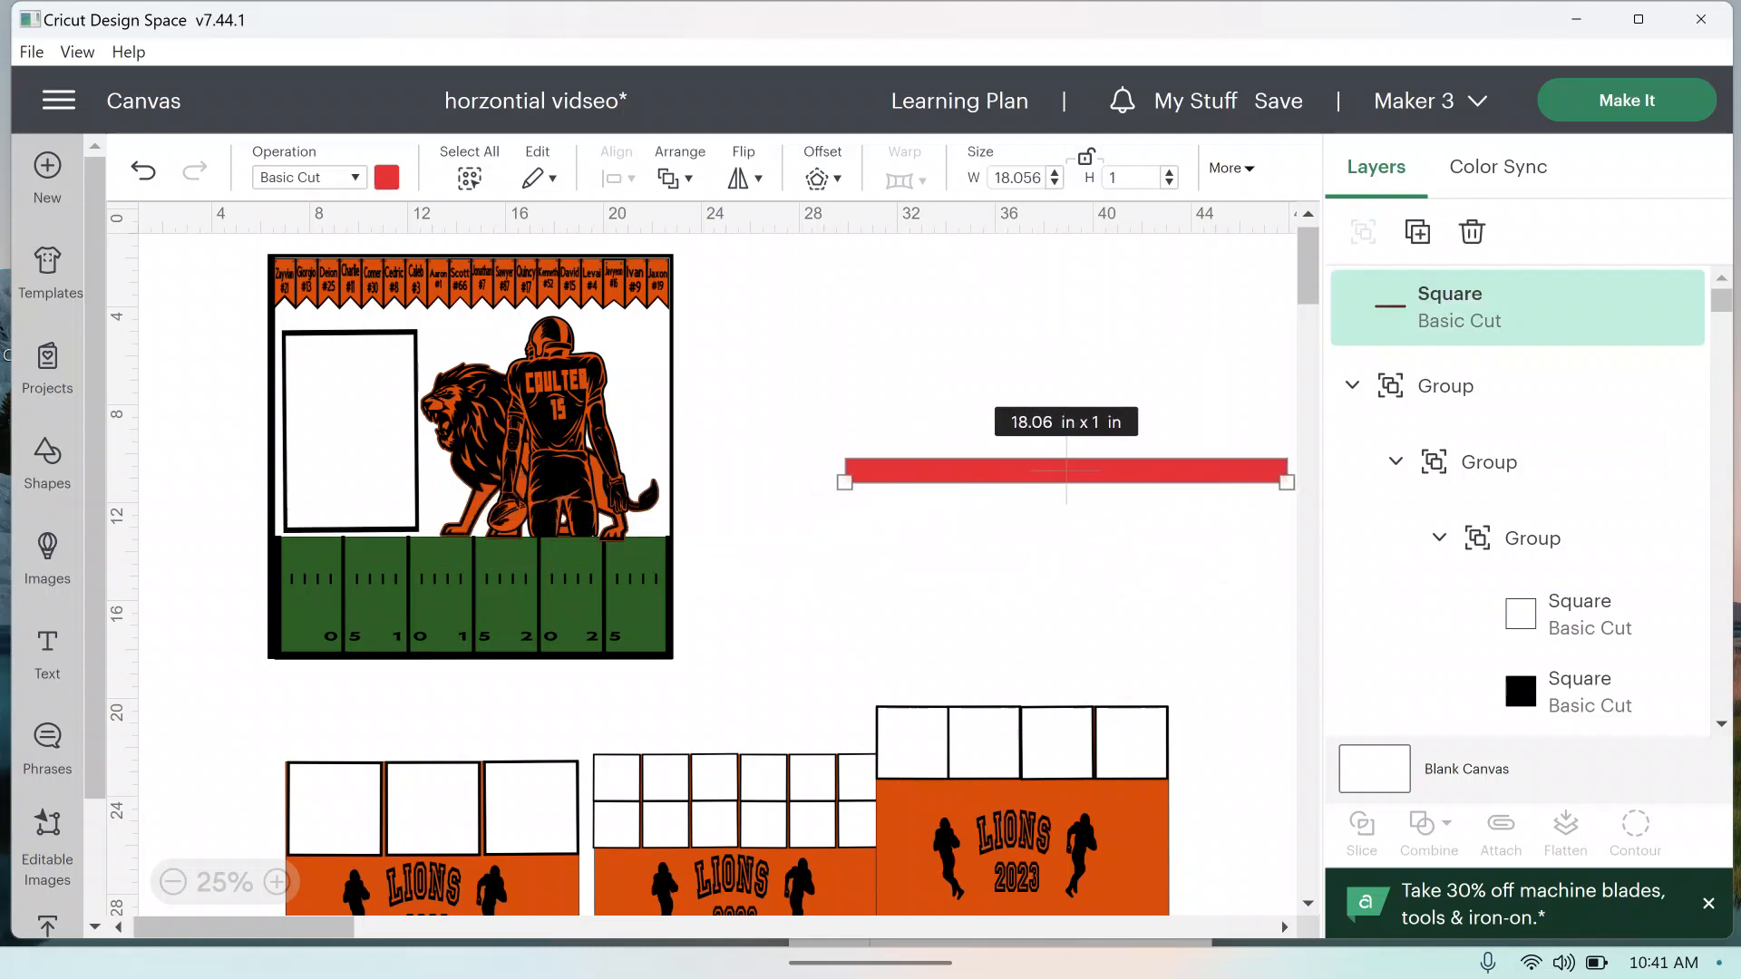
pyautogui.click(1471, 232)
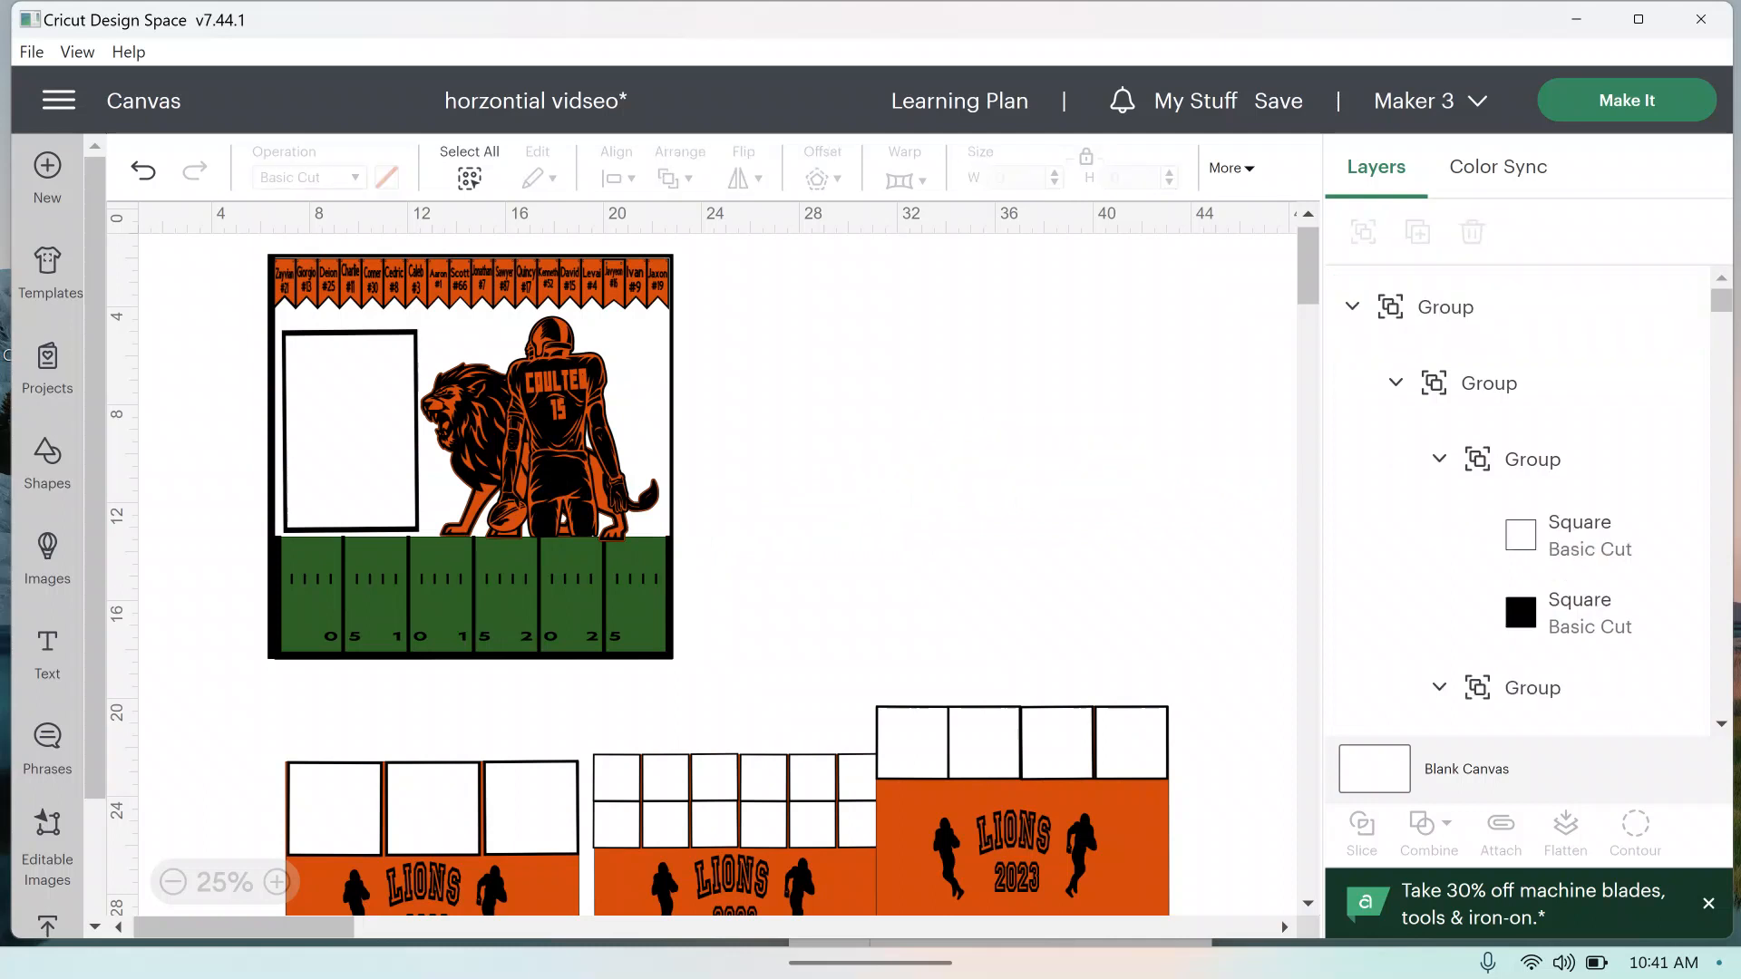
# Step: Place the three-column LIONS 2023 layout beside the lion-and-player layout and enlarge it to about 16.2 in square
pyautogui.moveTo(432, 815); pyautogui.dragTo(840, 314)
pyautogui.moveTo(987, 553); pyautogui.dragTo(1092, 655)
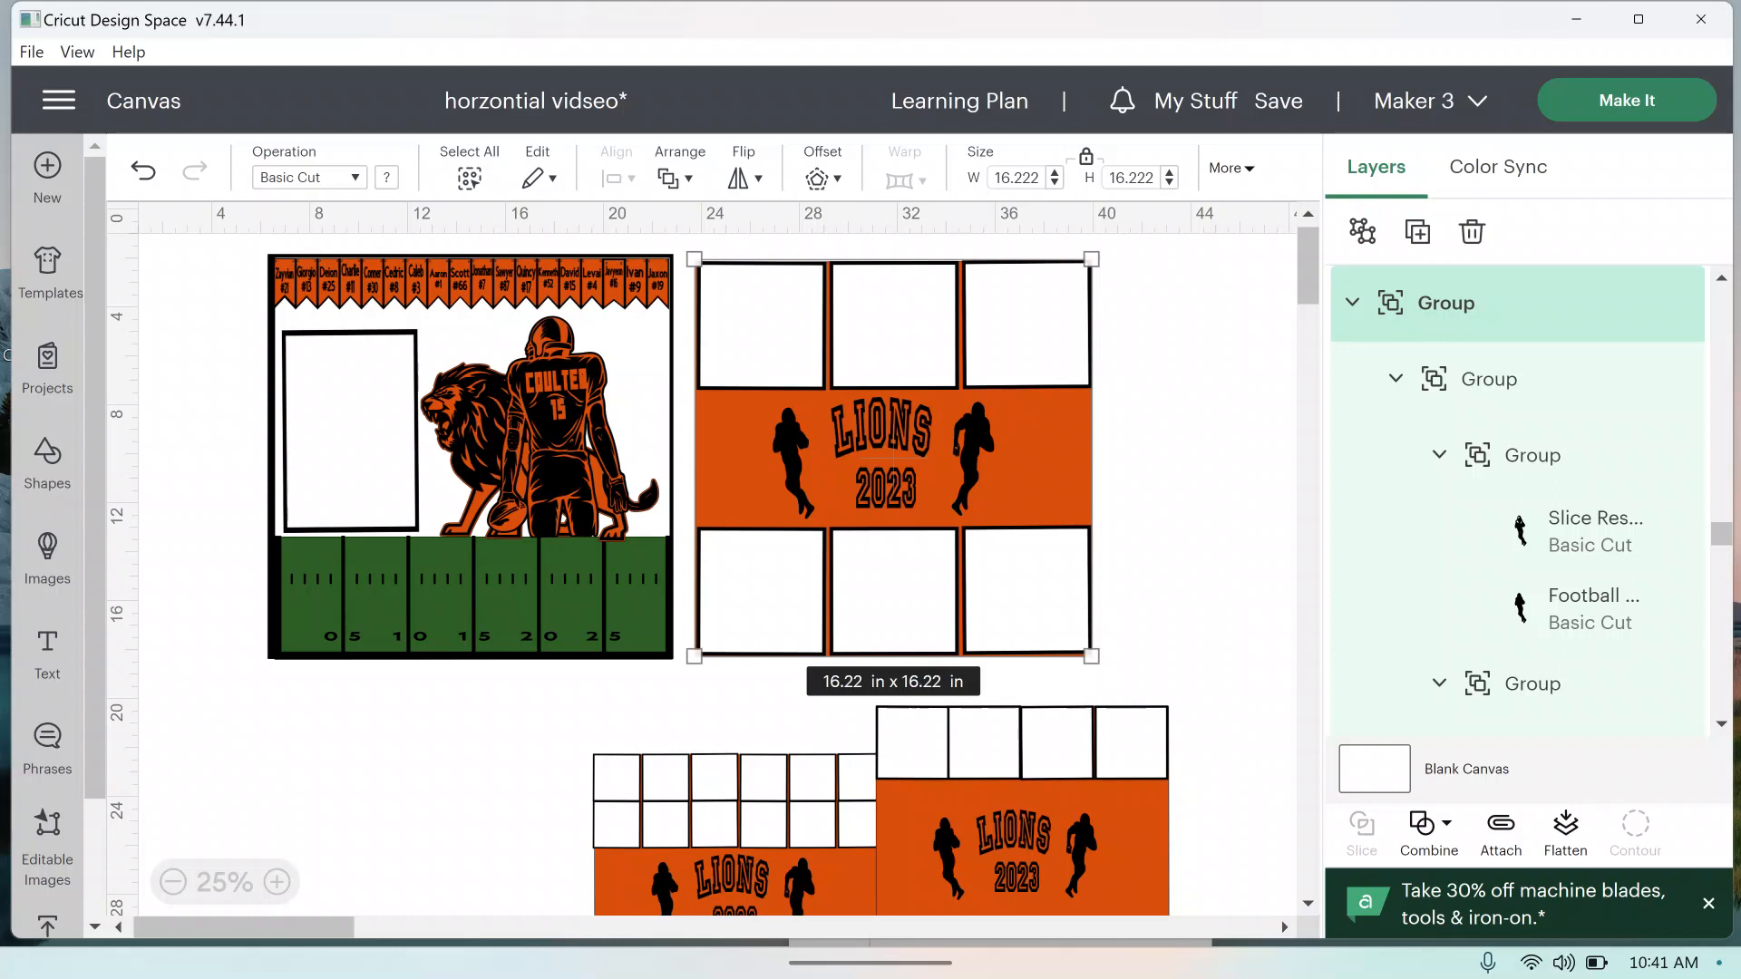
pyautogui.moveTo(893, 458); pyautogui.dragTo(925, 507)
# Step: Replace the three-column layout with the four-column LIONS 2023 layout, enlarged to about 16.2 in square
pyautogui.click(1472, 231)
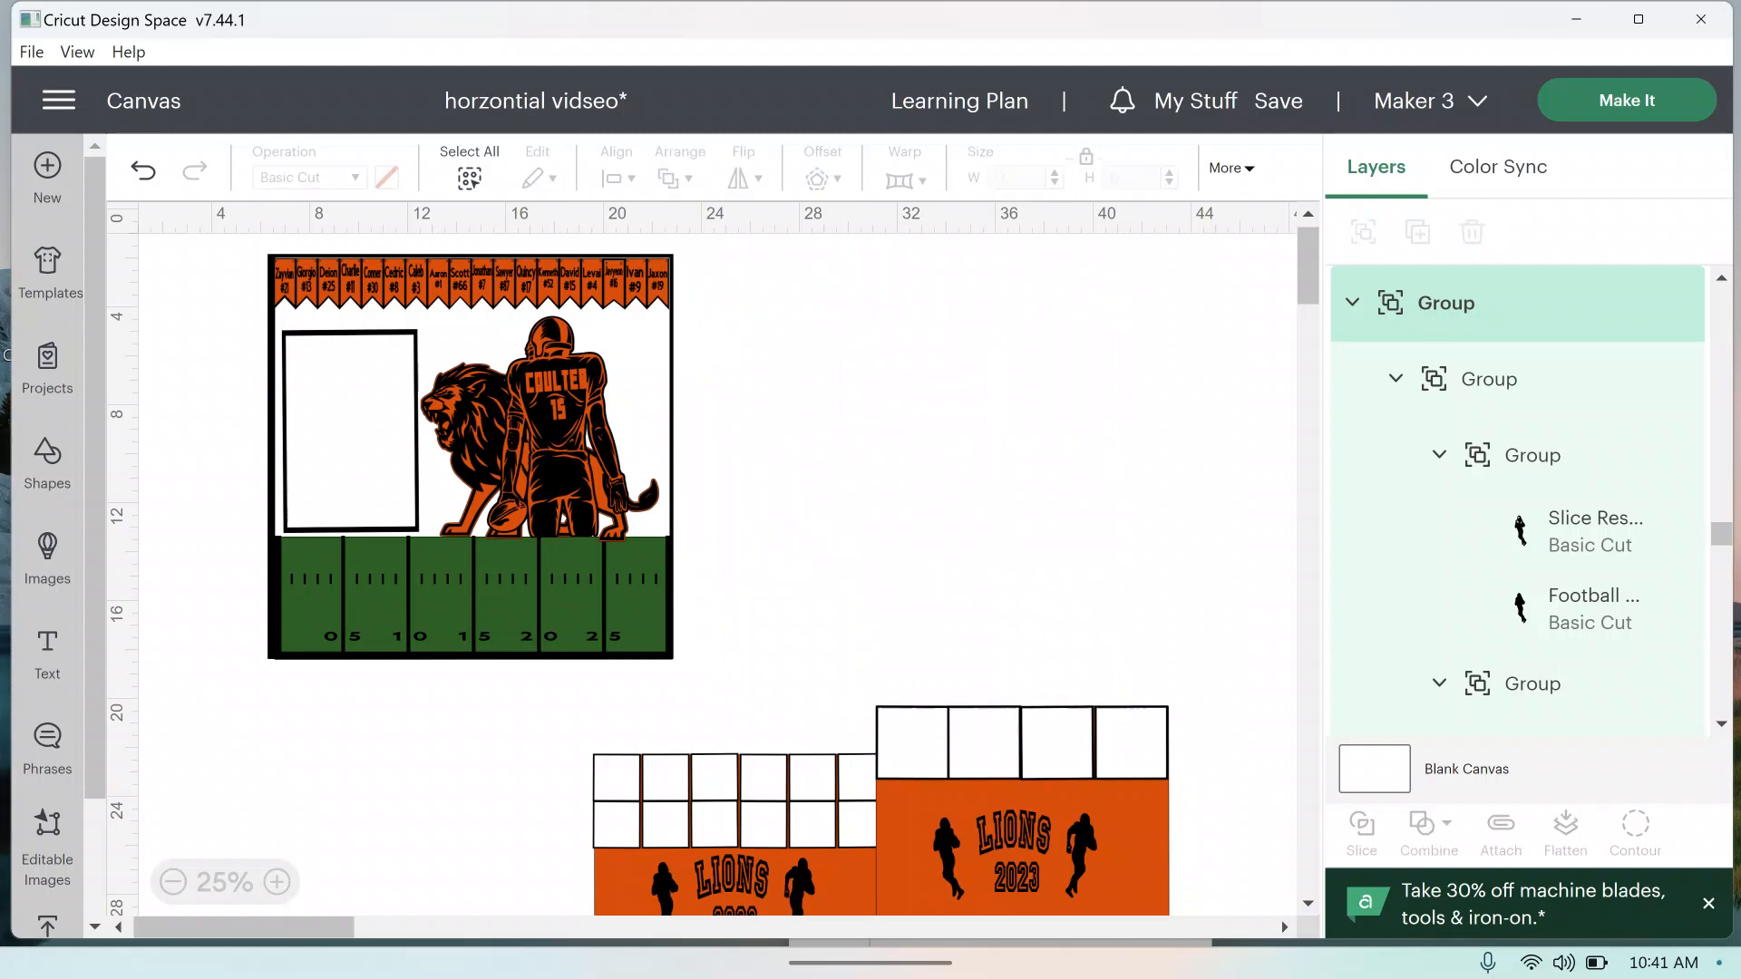
pyautogui.moveTo(1023, 854); pyautogui.dragTo(843, 402)
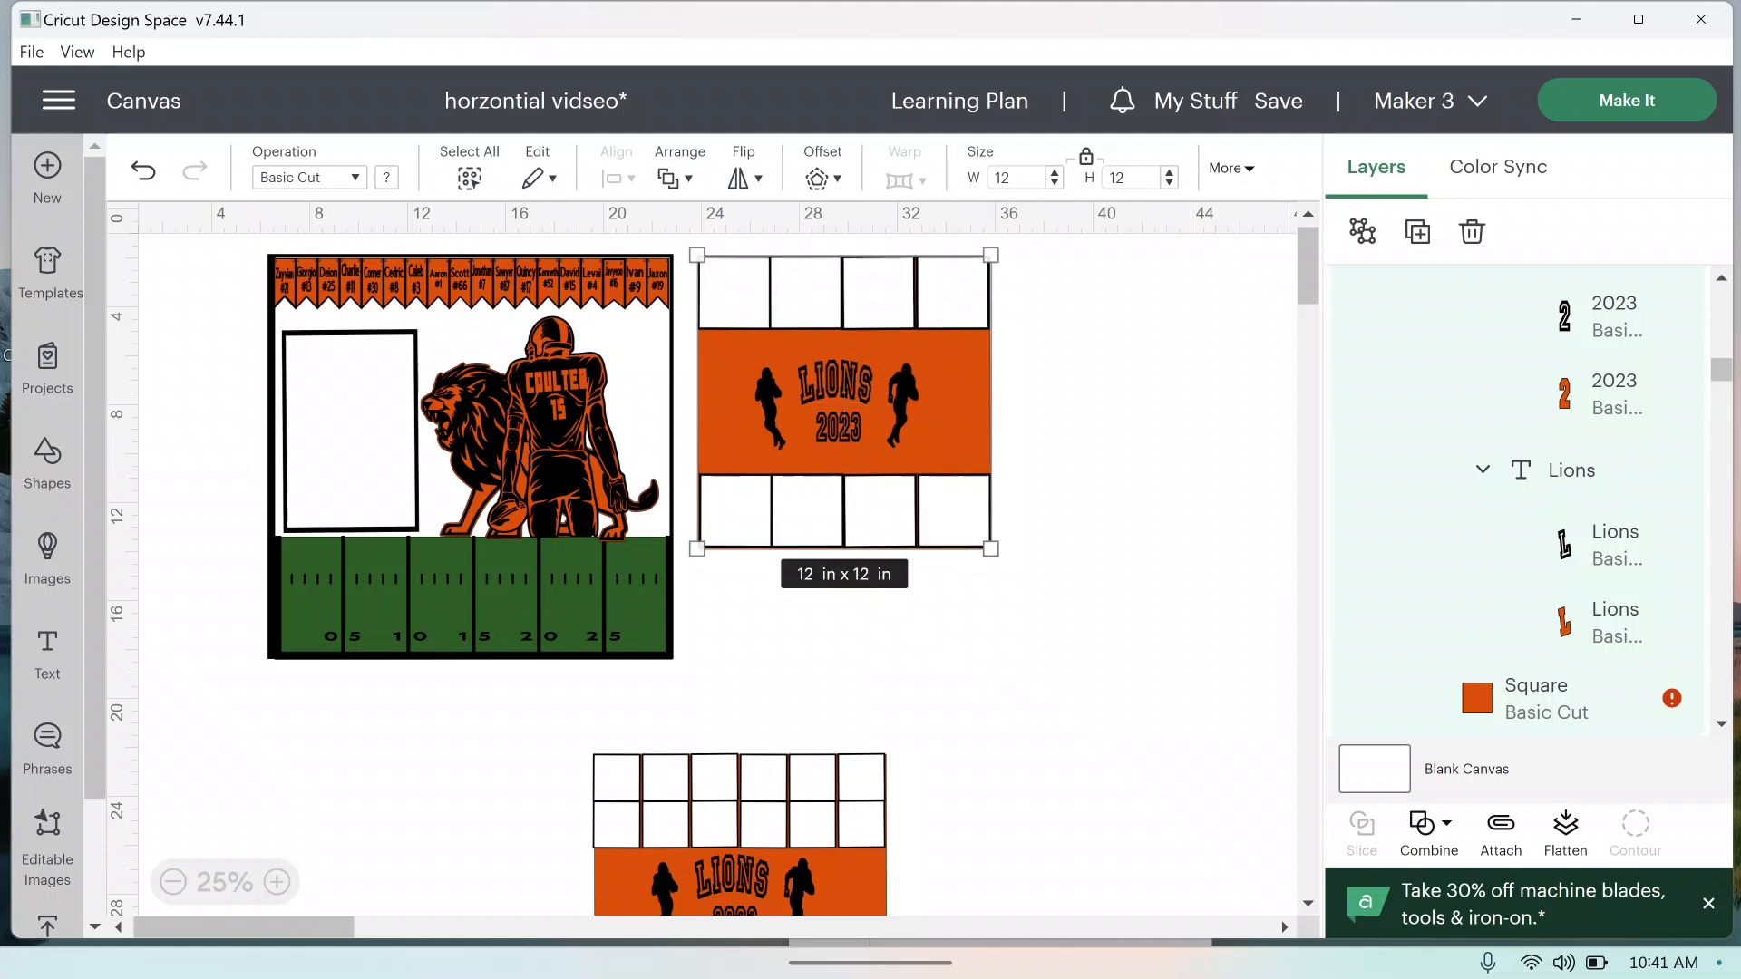
pyautogui.moveTo(990, 549); pyautogui.dragTo(1093, 650)
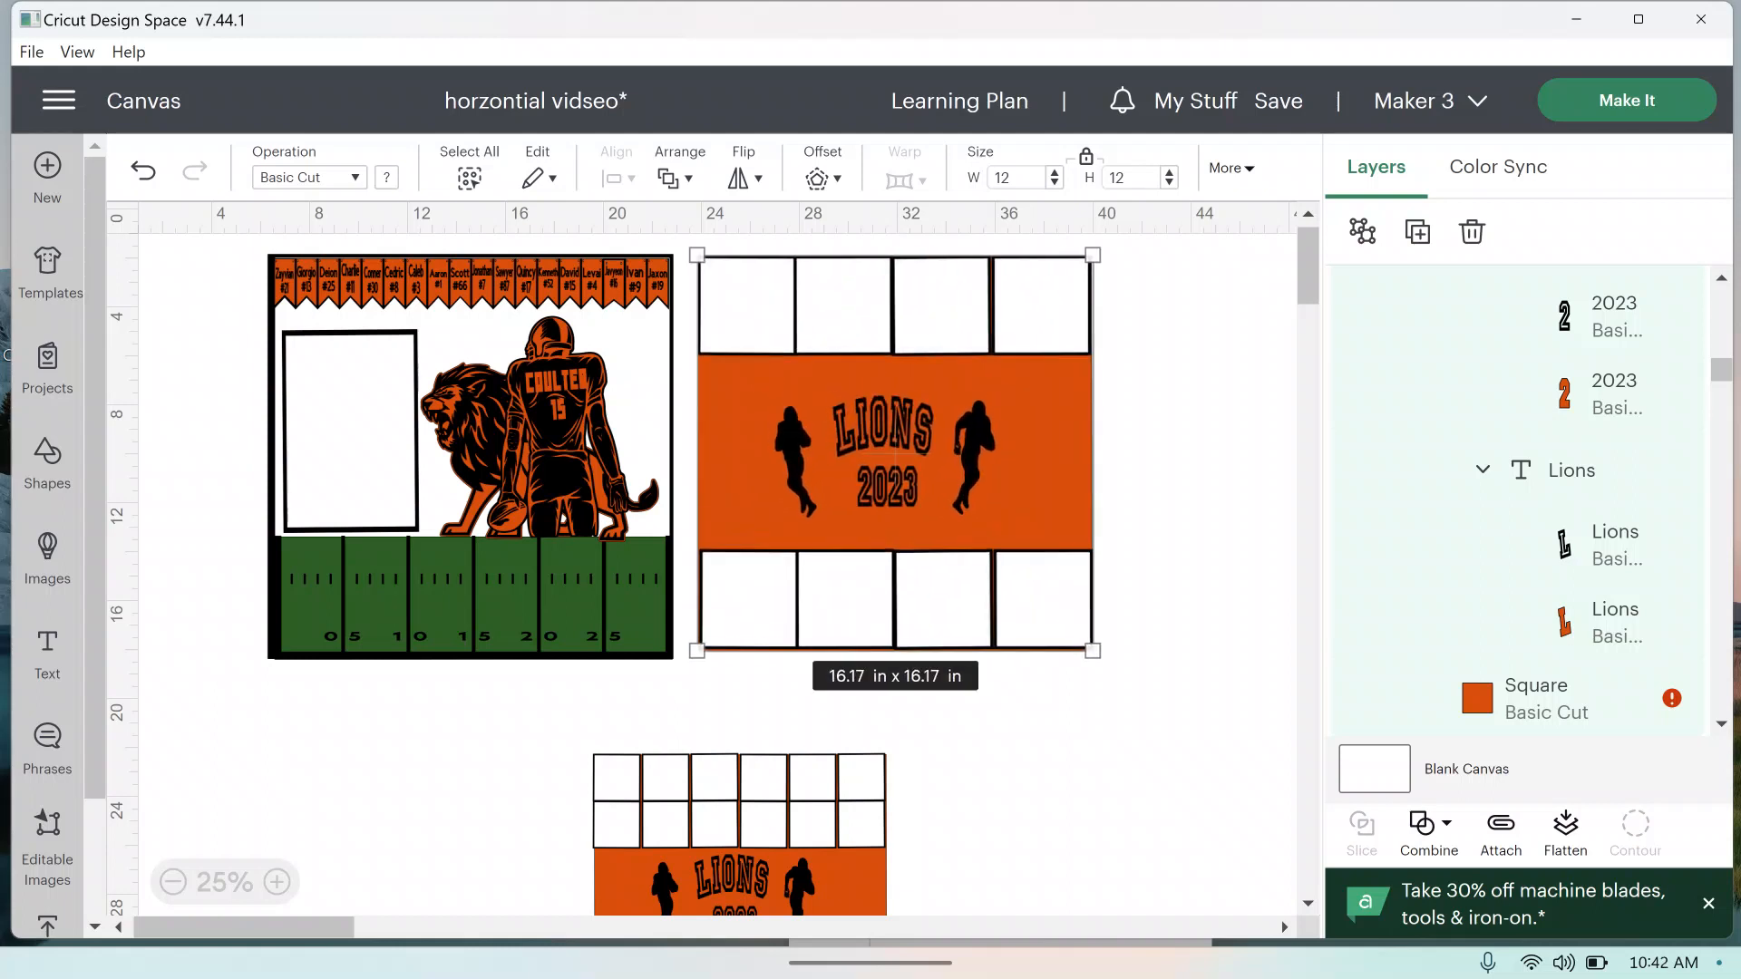
pyautogui.moveTo(894, 453); pyautogui.dragTo(886, 457)
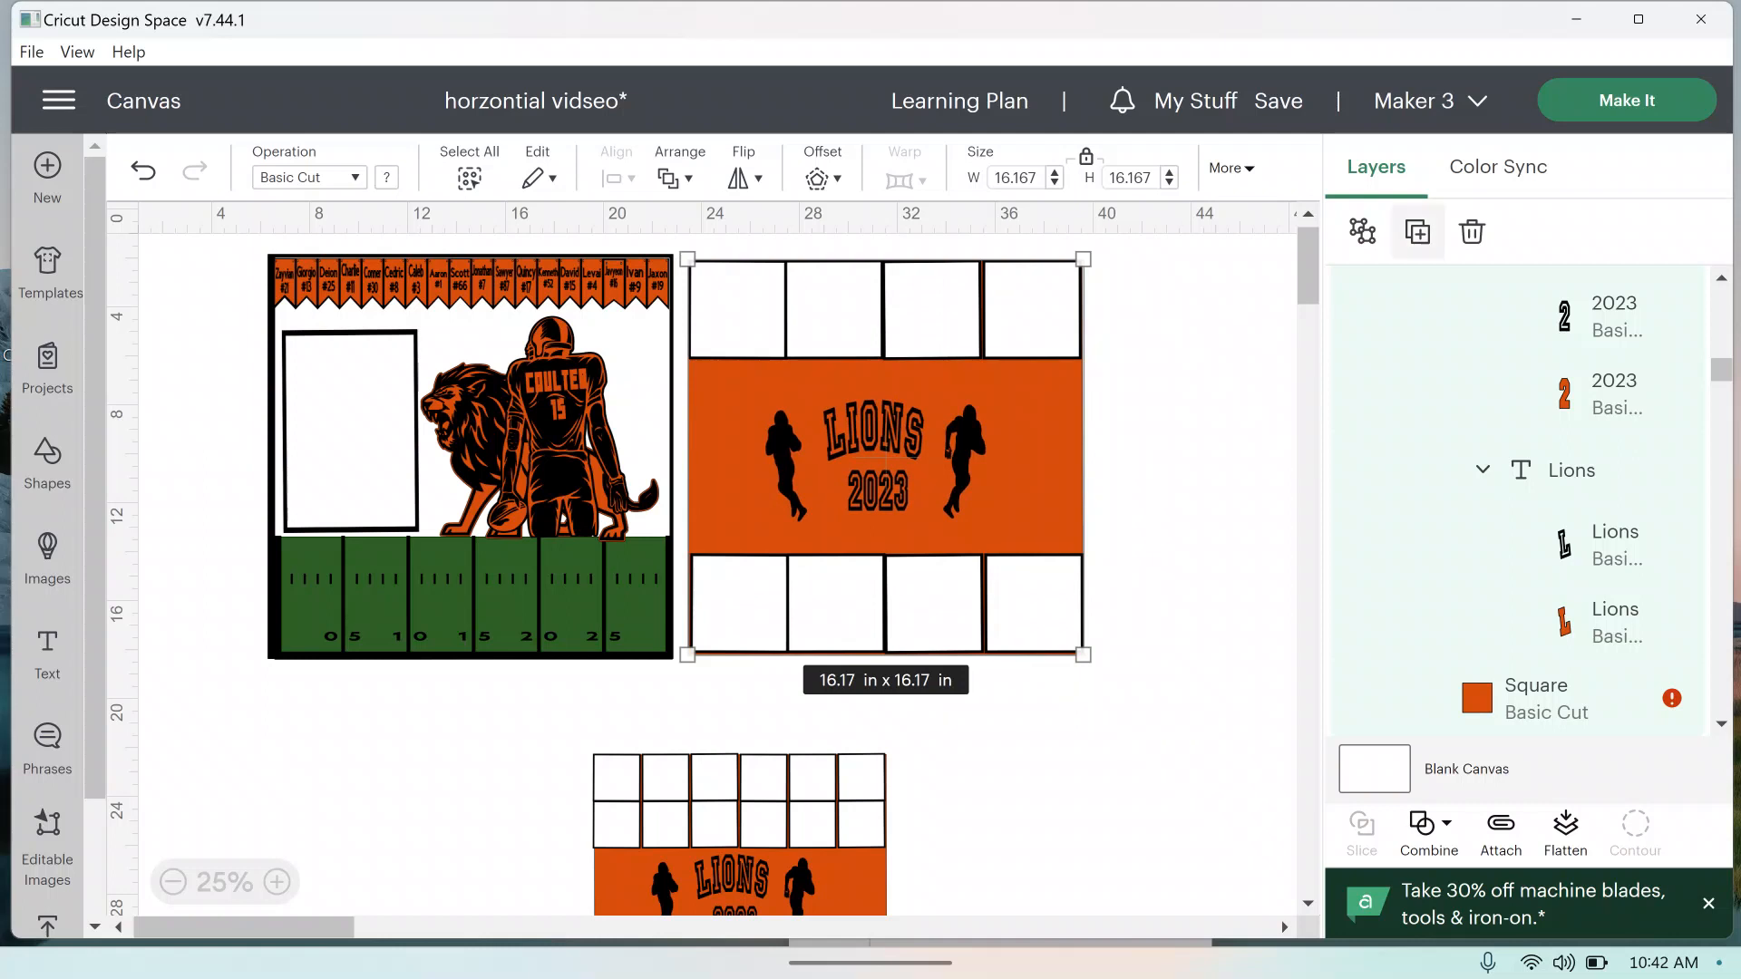
# Step: Replace the four-column layout with the six-column LIONS 2023 layout, enlarged to 16.5 in square
pyautogui.click(1471, 231)
pyautogui.moveTo(732, 874); pyautogui.dragTo(817, 376)
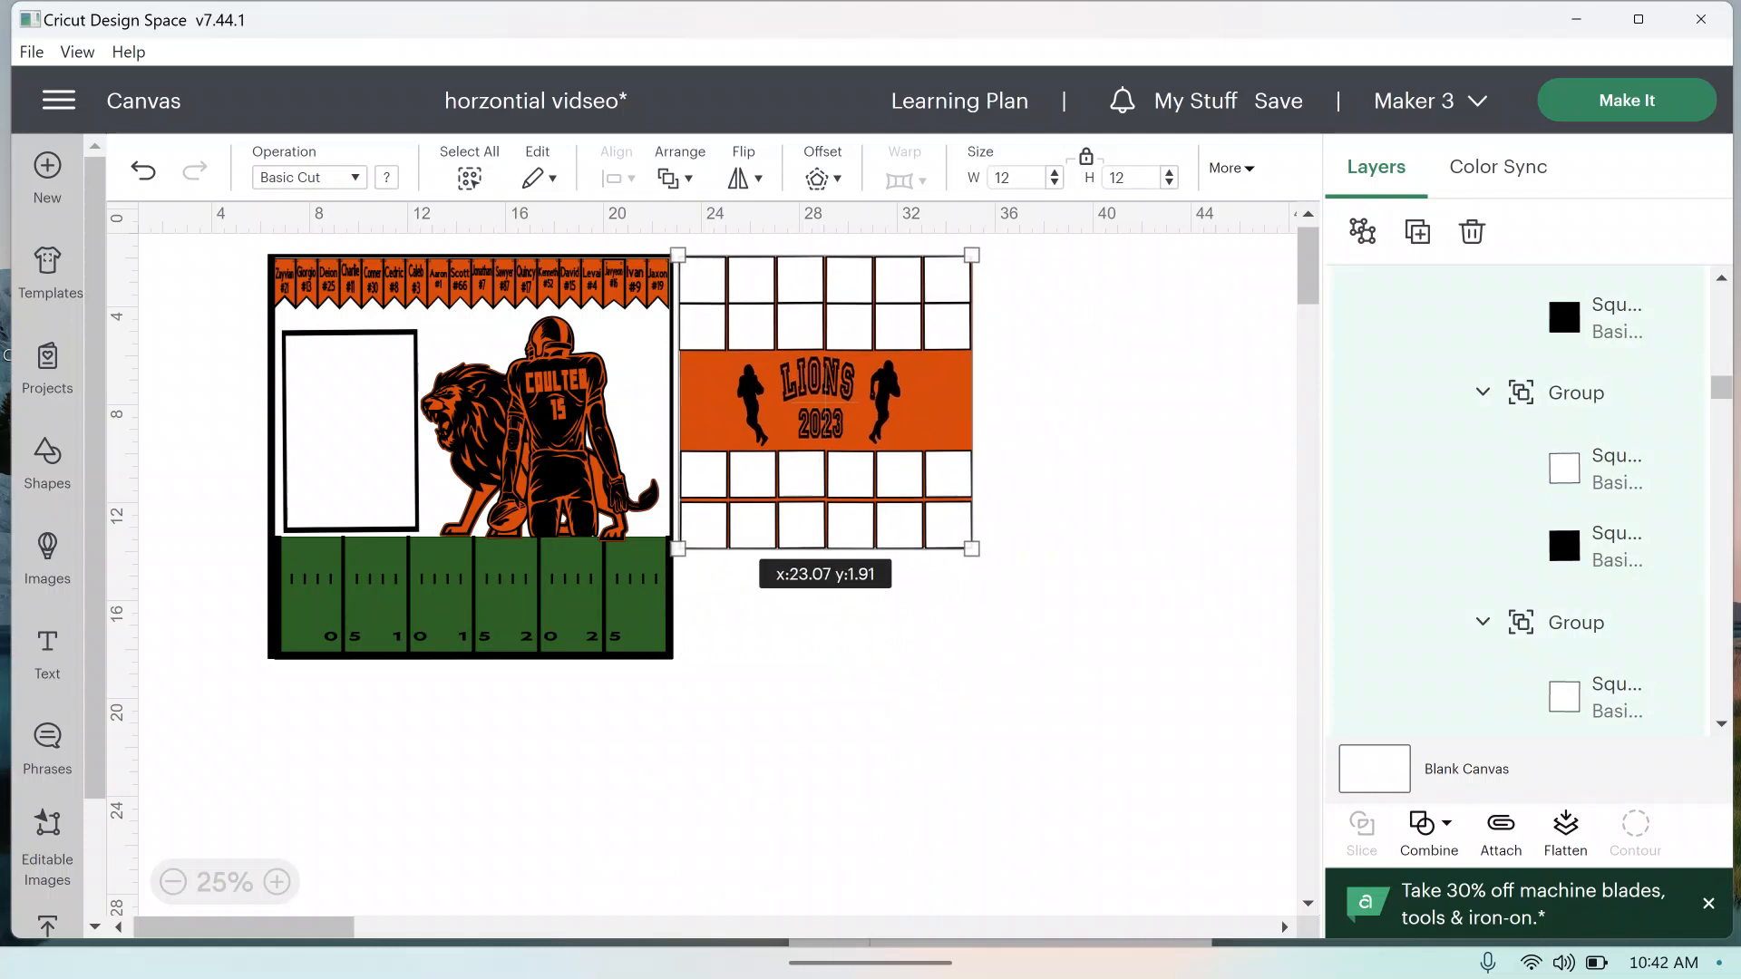
pyautogui.moveTo(971, 548); pyautogui.dragTo(1081, 659)
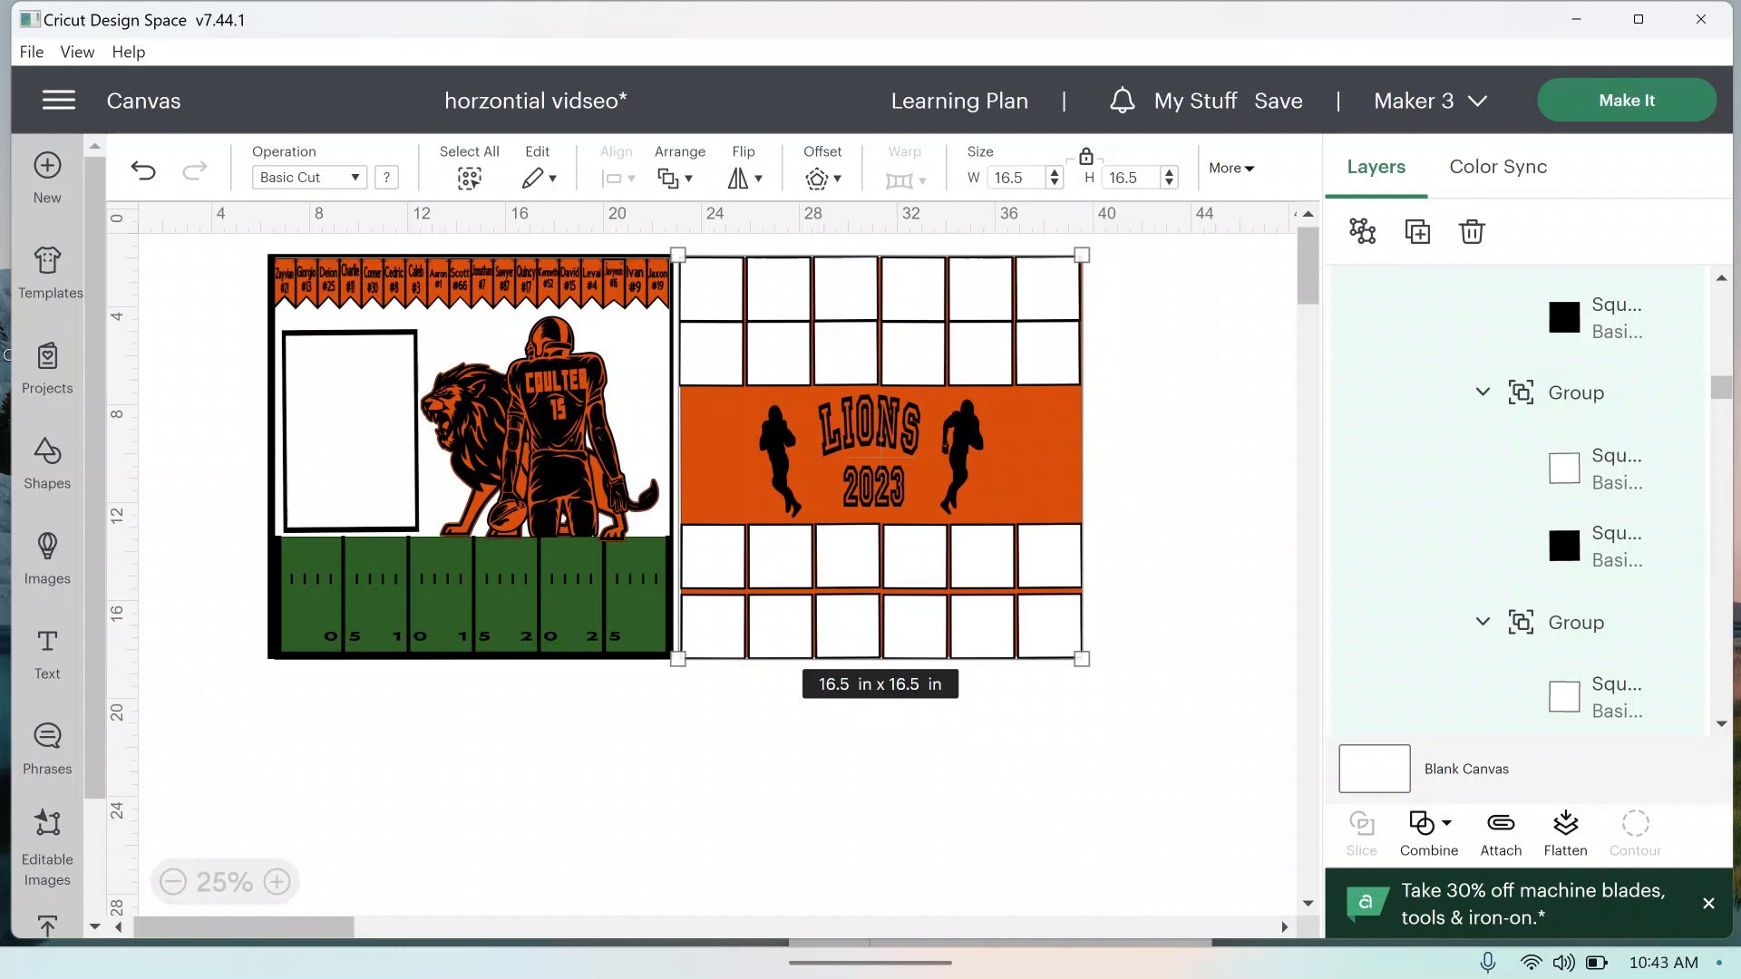
pyautogui.moveTo(1086, 931)
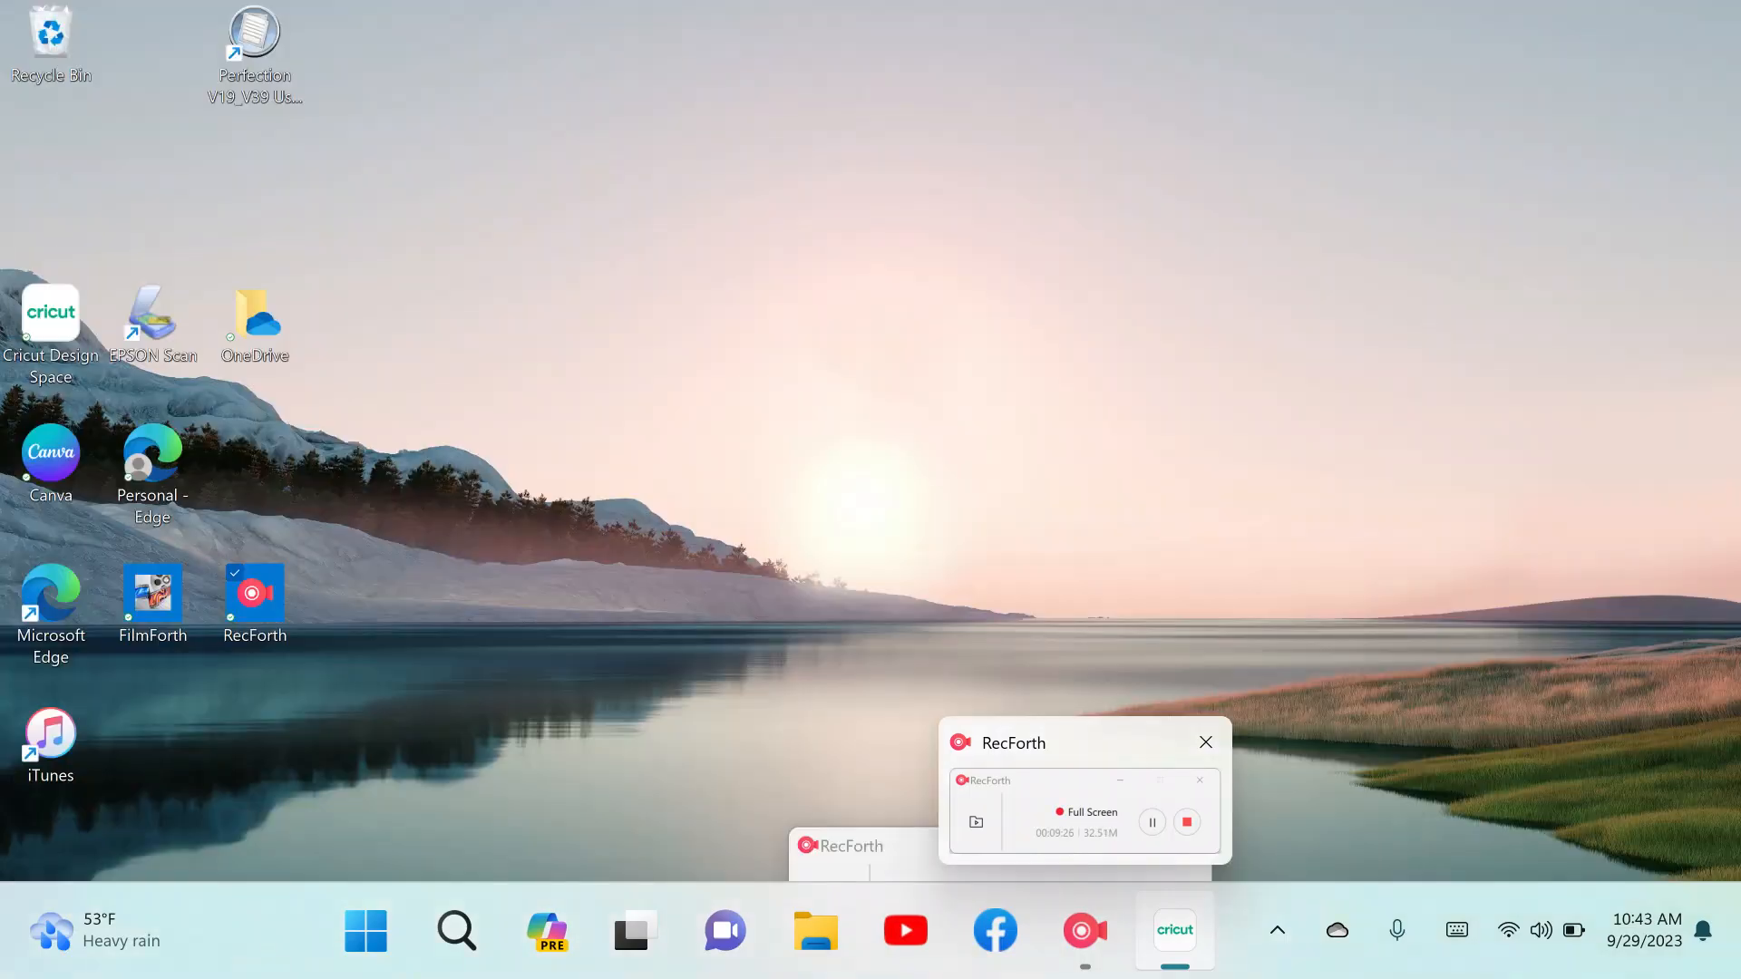
pyautogui.click(1084, 816)
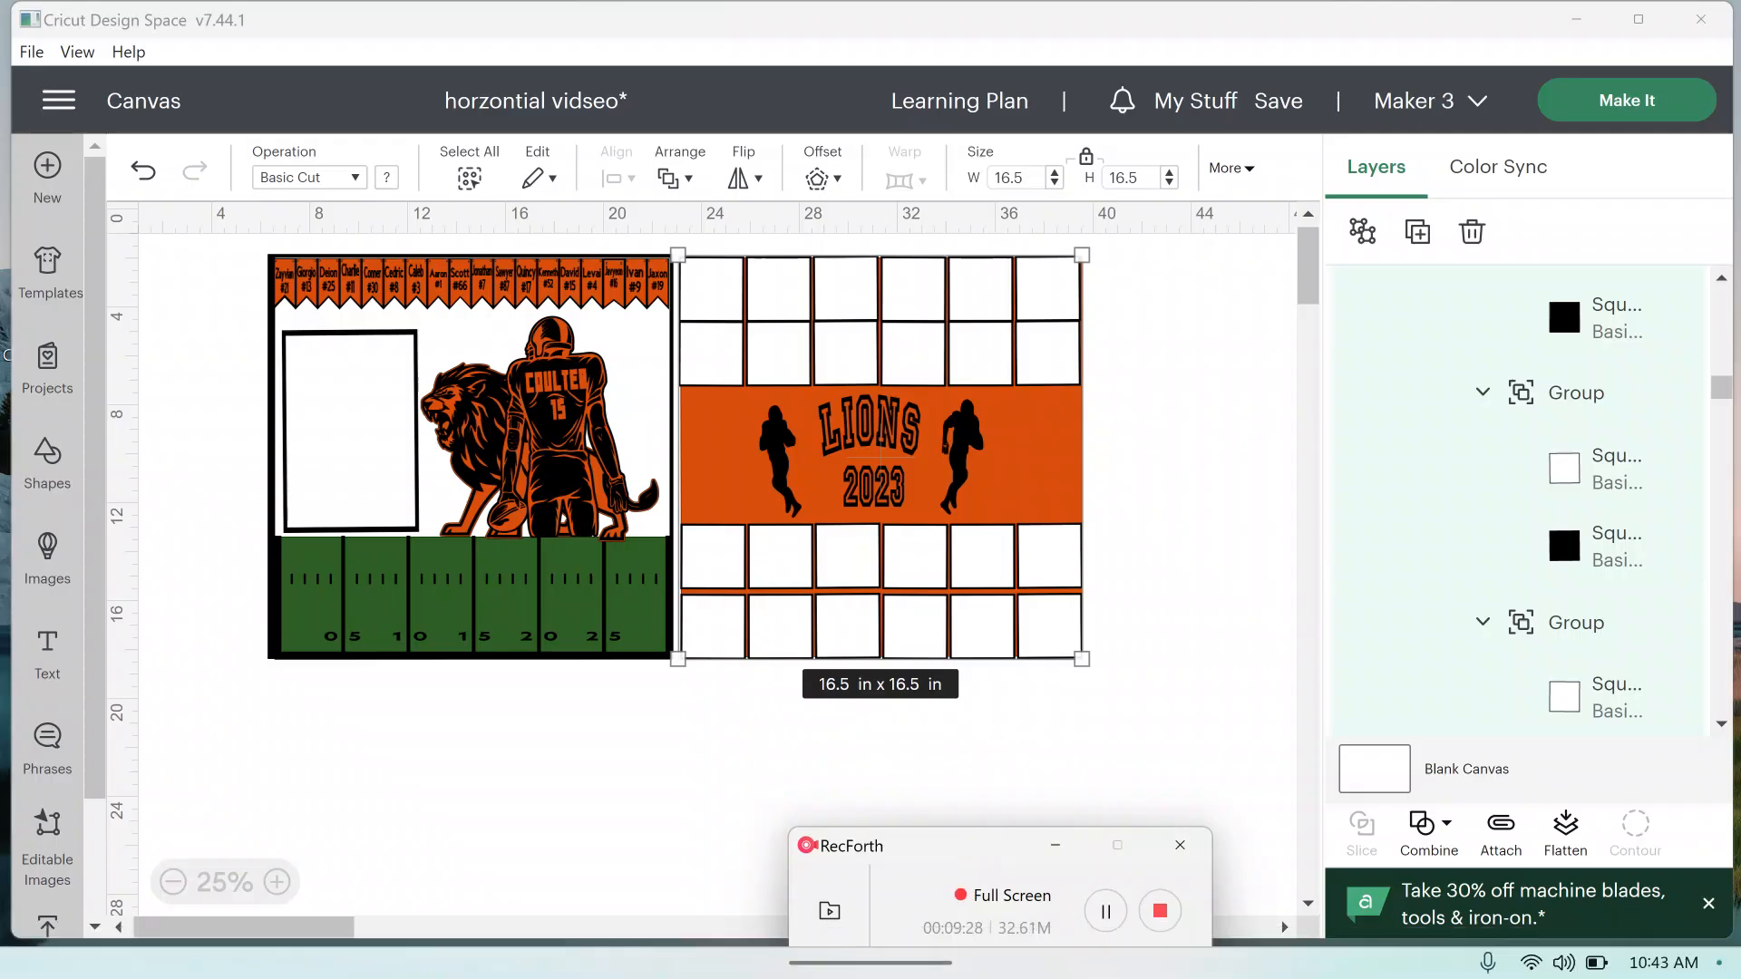